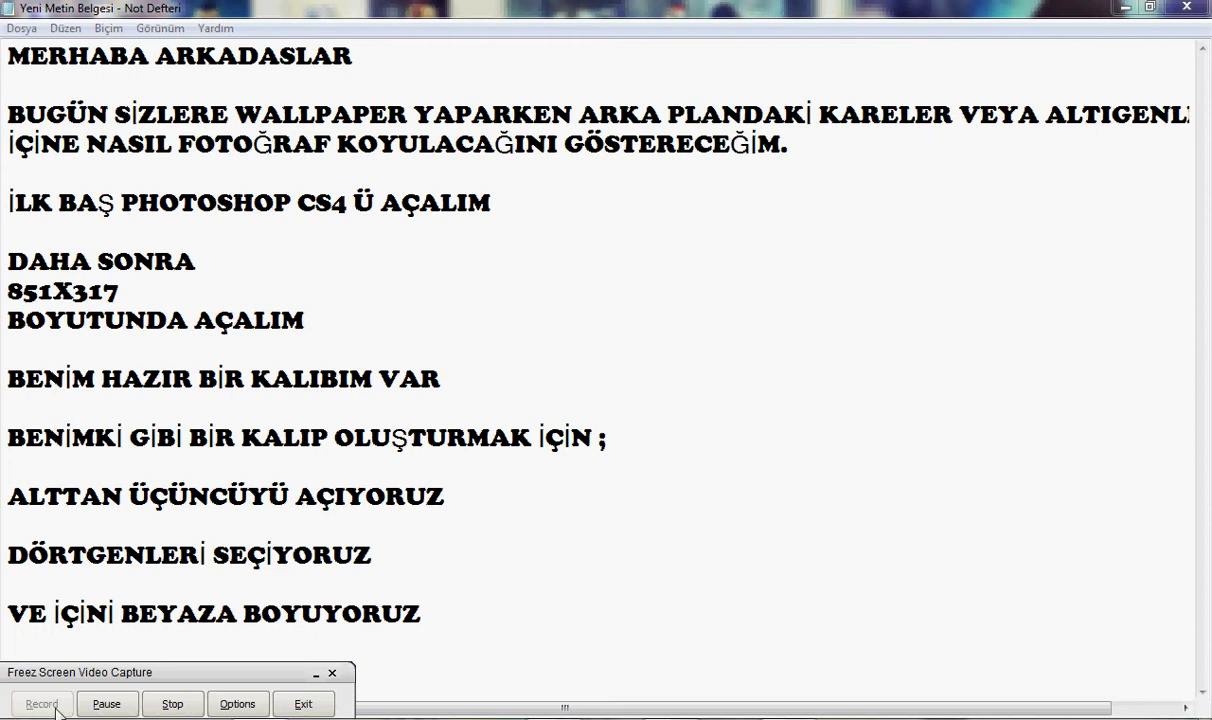
Step: Highlight the Notepad tutorial lines from MERHABA ARKADASLAR through the 851X317 size instruction
{"action": "left_click", "coordinate": [316, 679]}
{"action": "left_click_drag", "start_coordinate": [8, 55], "coordinate": [356, 55]}
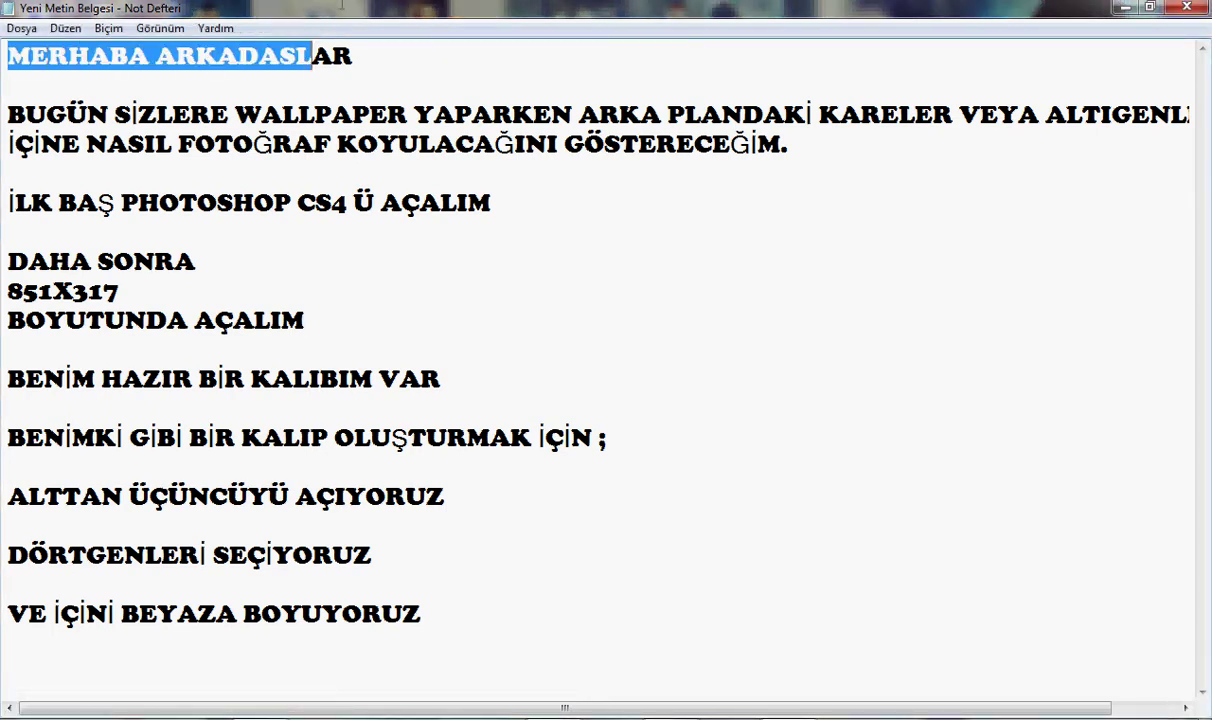
{"action": "left_click", "coordinate": [12, 110]}
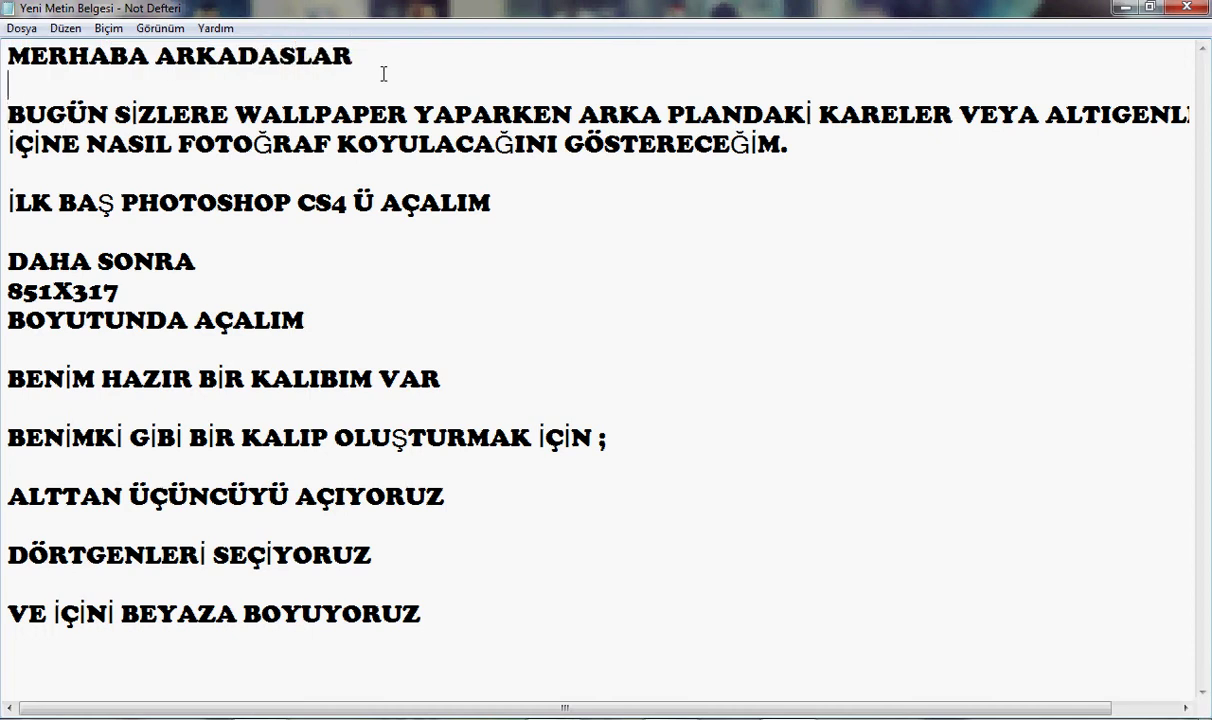
{"action": "left_click_drag", "start_coordinate": [8, 113], "coordinate": [1208, 113]}
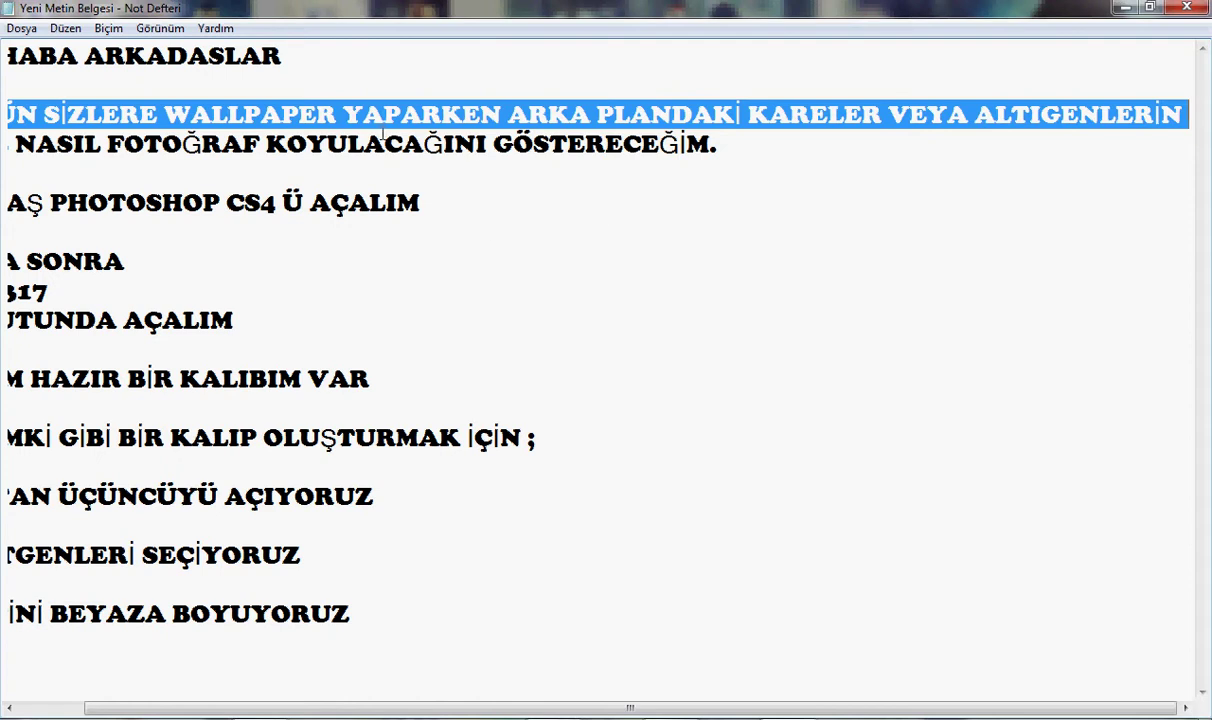
{"action": "left_click", "coordinate": [331, 172]}
{"action": "left_click_drag", "start_coordinate": [3, 158], "coordinate": [3, 139]}
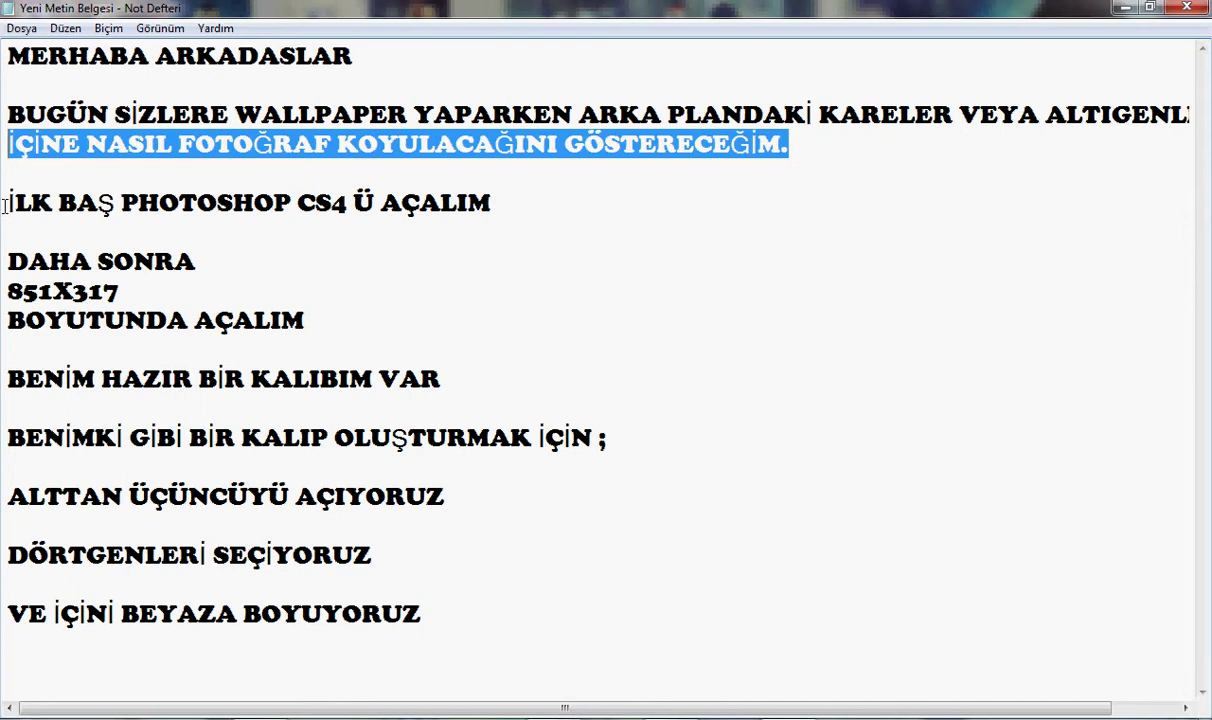
{"action": "left_click_drag", "start_coordinate": [5, 205], "coordinate": [170, 205]}
{"action": "left_click", "coordinate": [503, 194], "text": "shift"}
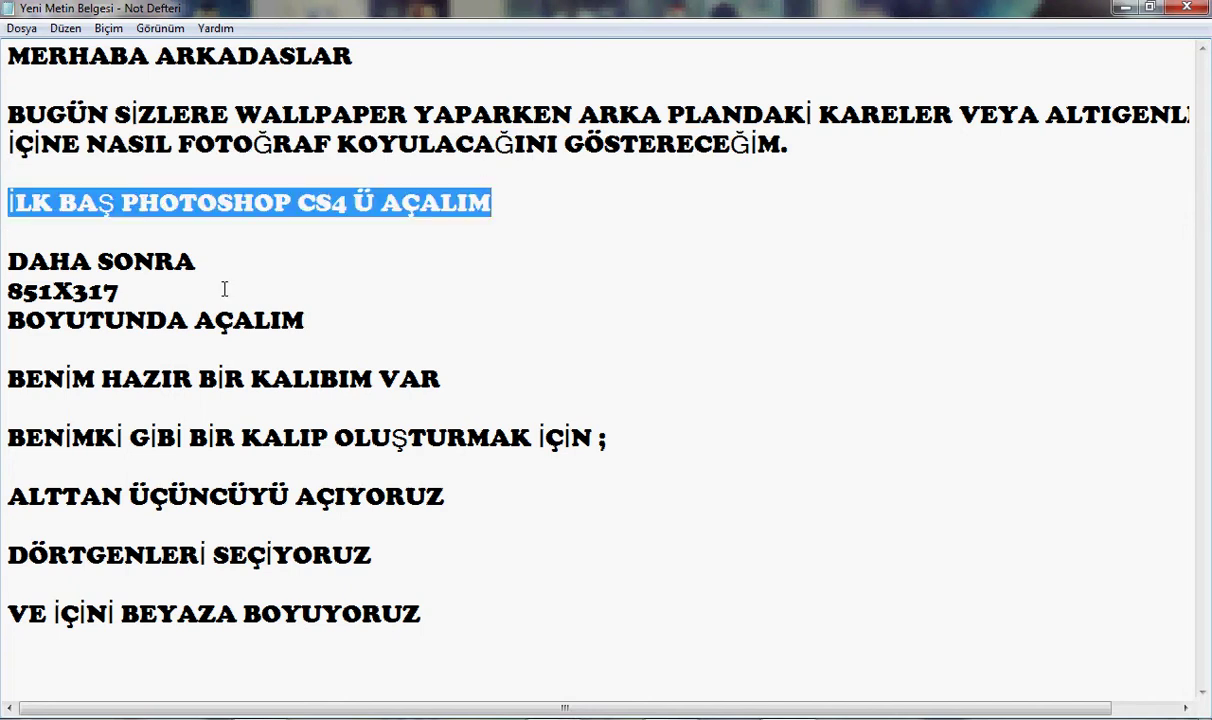
{"action": "mouse_move", "coordinate": [10, 257]}
{"action": "left_mouse_down"}
{"action": "mouse_move", "coordinate": [170, 250]}
{"action": "mouse_move", "coordinate": [335, 318]}
{"action": "left_mouse_up"}
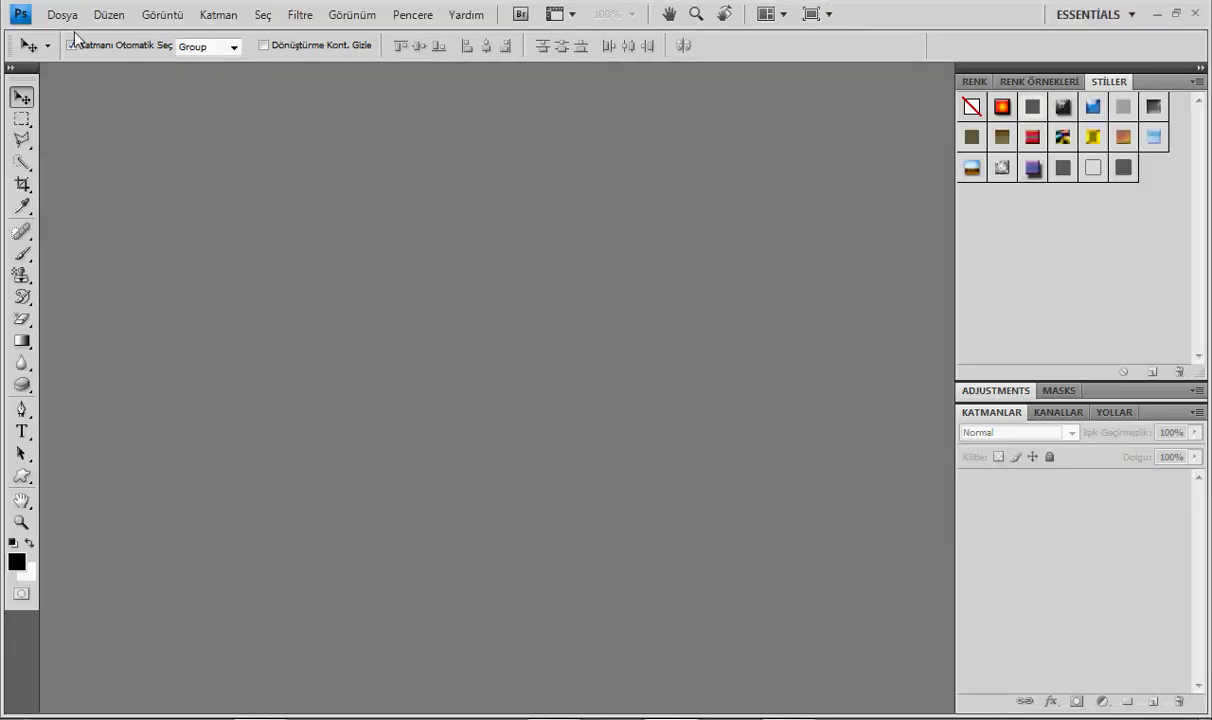
{"action": "left_click", "coordinate": [62, 14]}
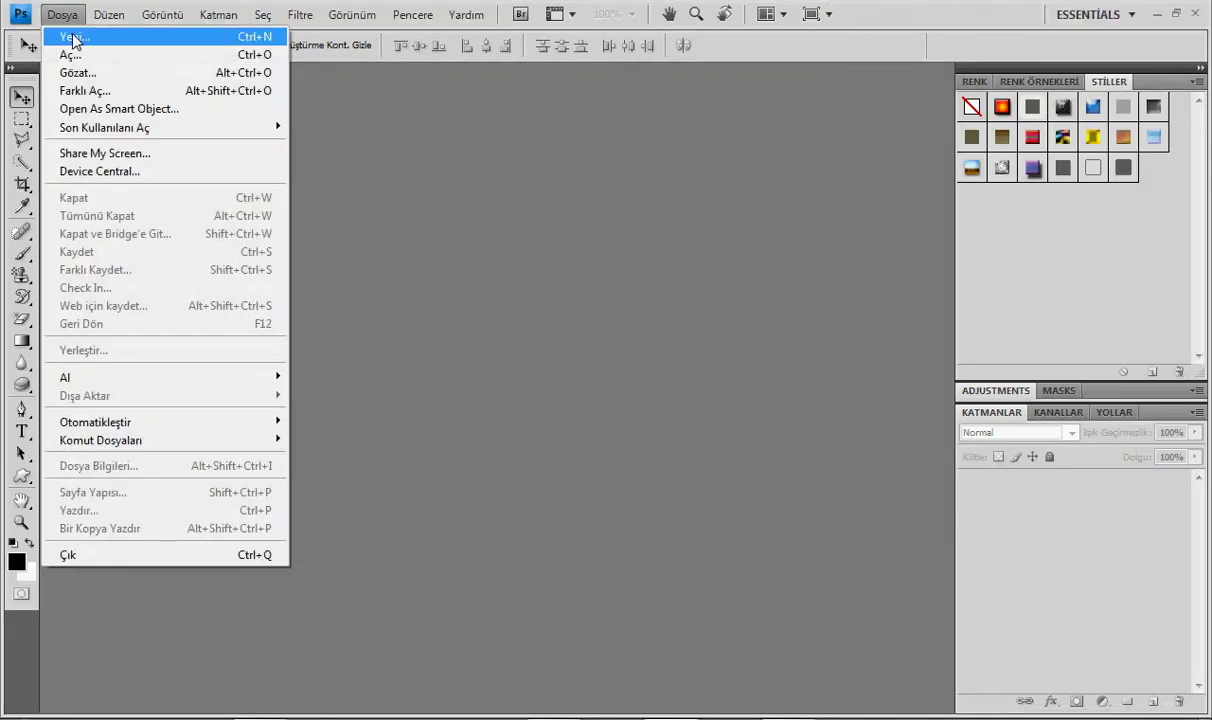
Step: Create a new document with Width 851 and Height 317 pixels
{"action": "left_click", "coordinate": [64, 32]}
{"action": "double_click", "coordinate": [515, 256]}
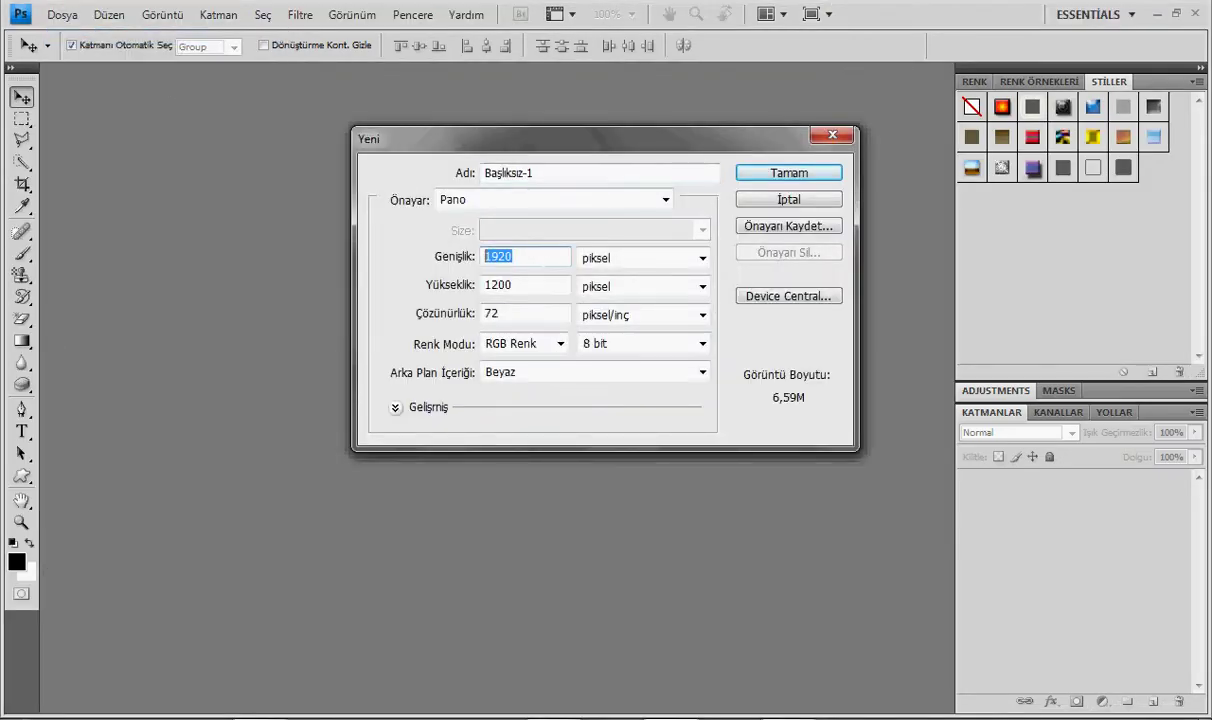
{"action": "type", "text": "851"}
{"action": "key", "text": "Tab"}
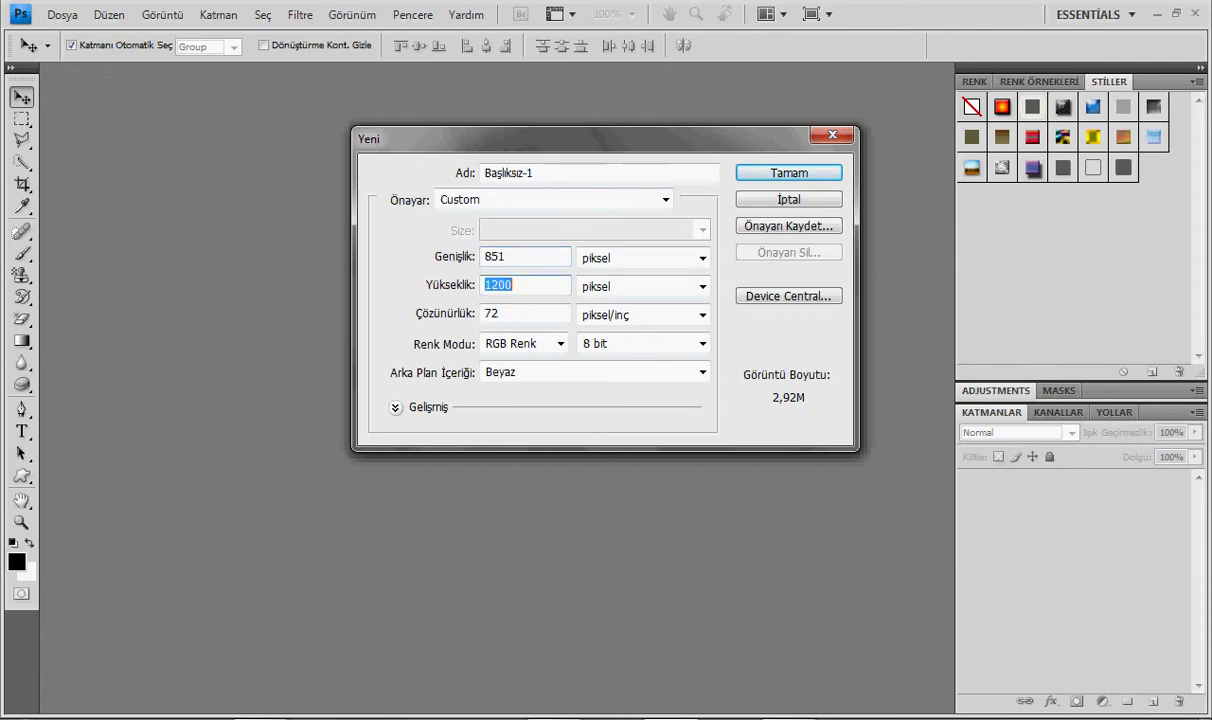
{"action": "type", "text": "316"}
{"action": "key", "text": "BackSpace"}
{"action": "type", "text": "7"}
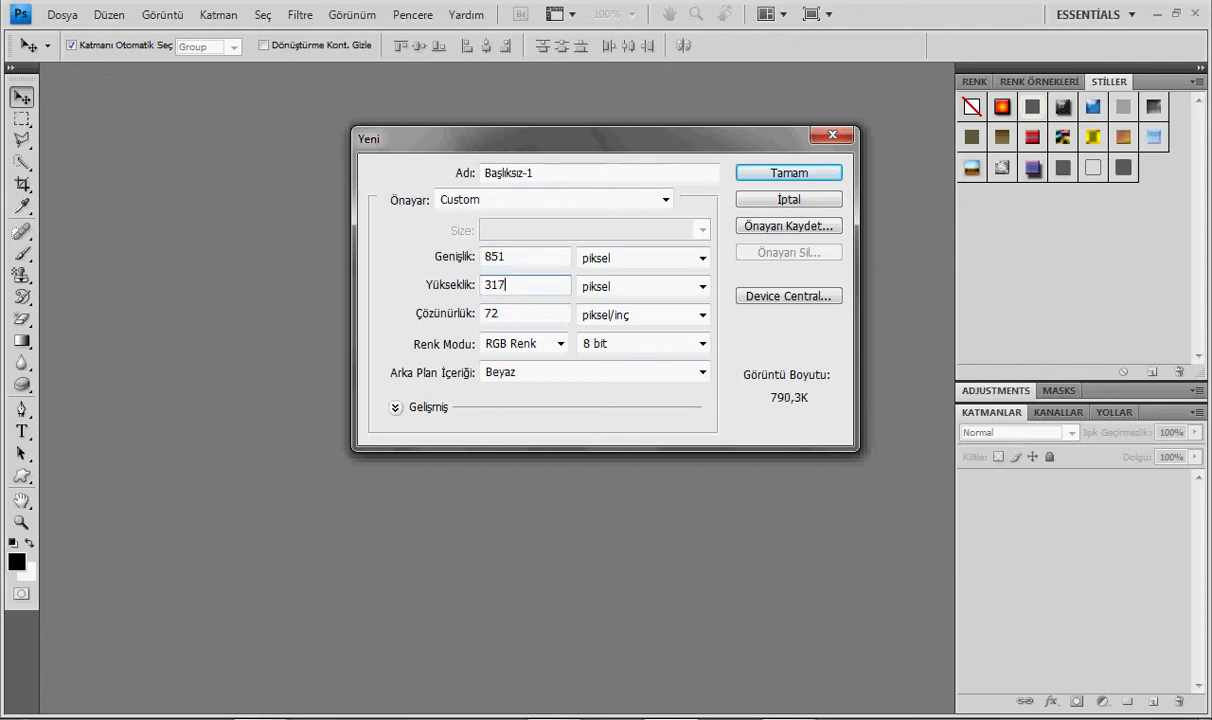
{"action": "left_click", "coordinate": [794, 175]}
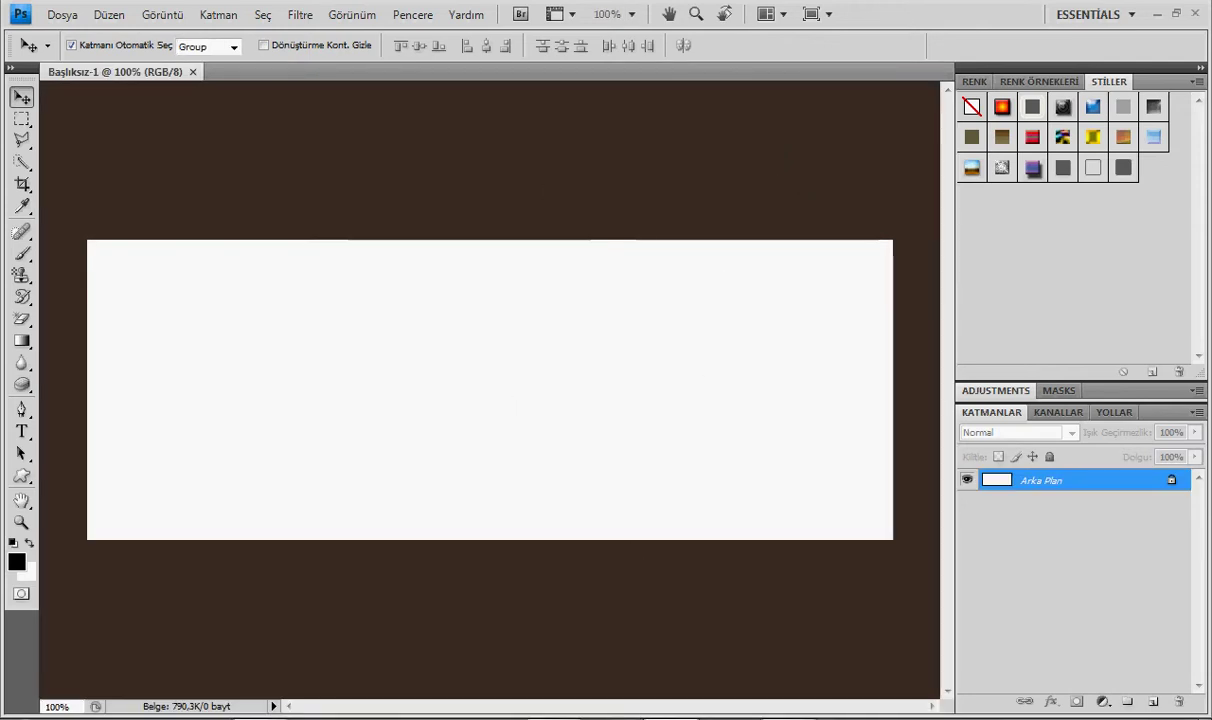
Step: Place the diamond pattern image and stretch it to fill the 851×317 canvas
{"action": "left_click", "coordinate": [70, 15]}
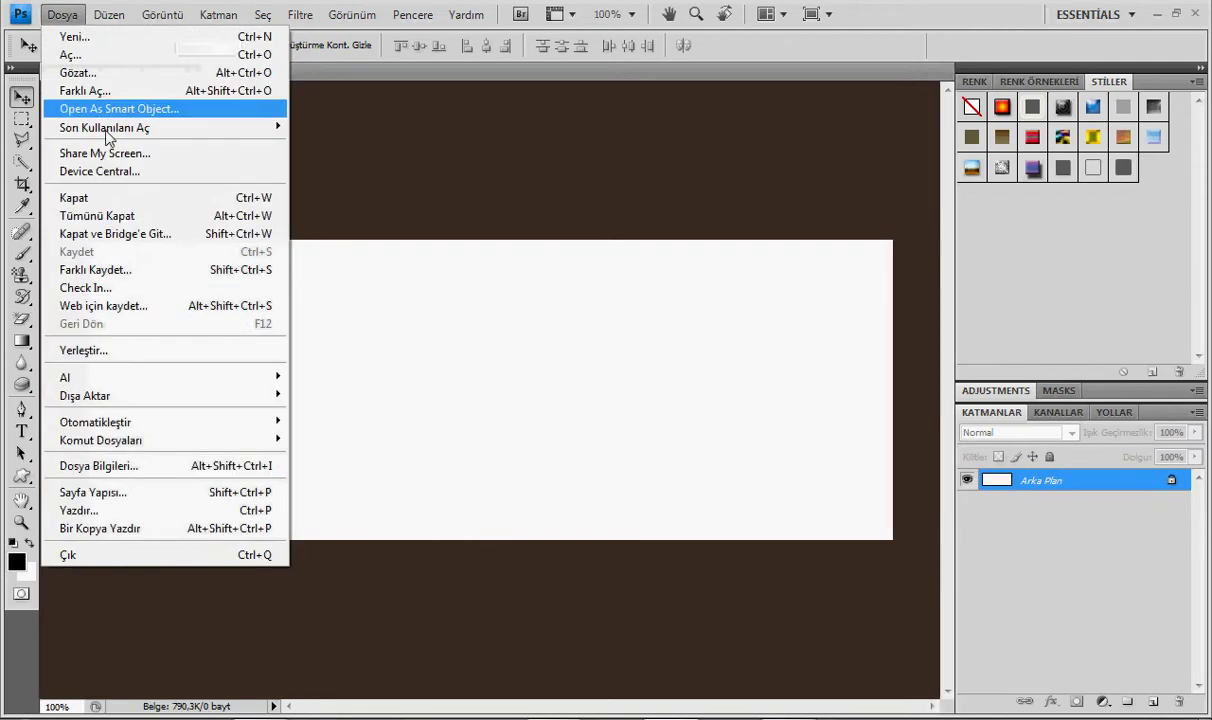
{"action": "left_click", "coordinate": [135, 350]}
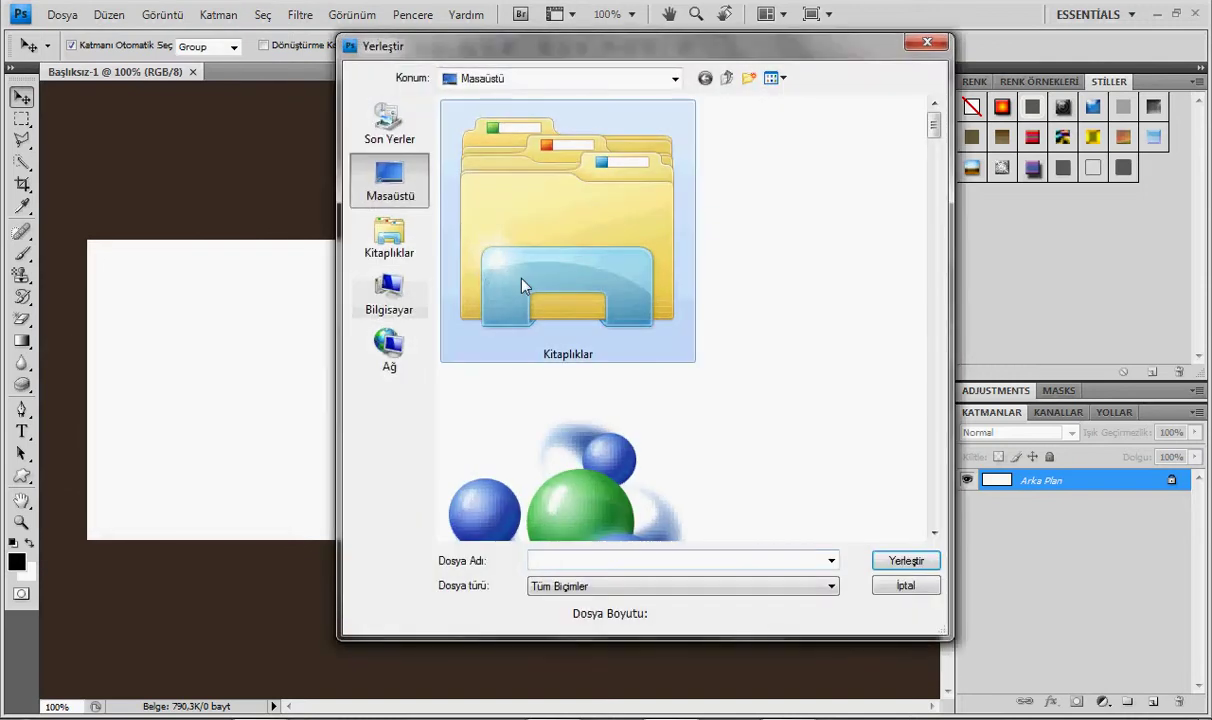
{"action": "scroll", "coordinate": [522, 282], "scroll_direction": "down", "scroll_amount": 5}
{"action": "double_click", "coordinate": [522, 282]}
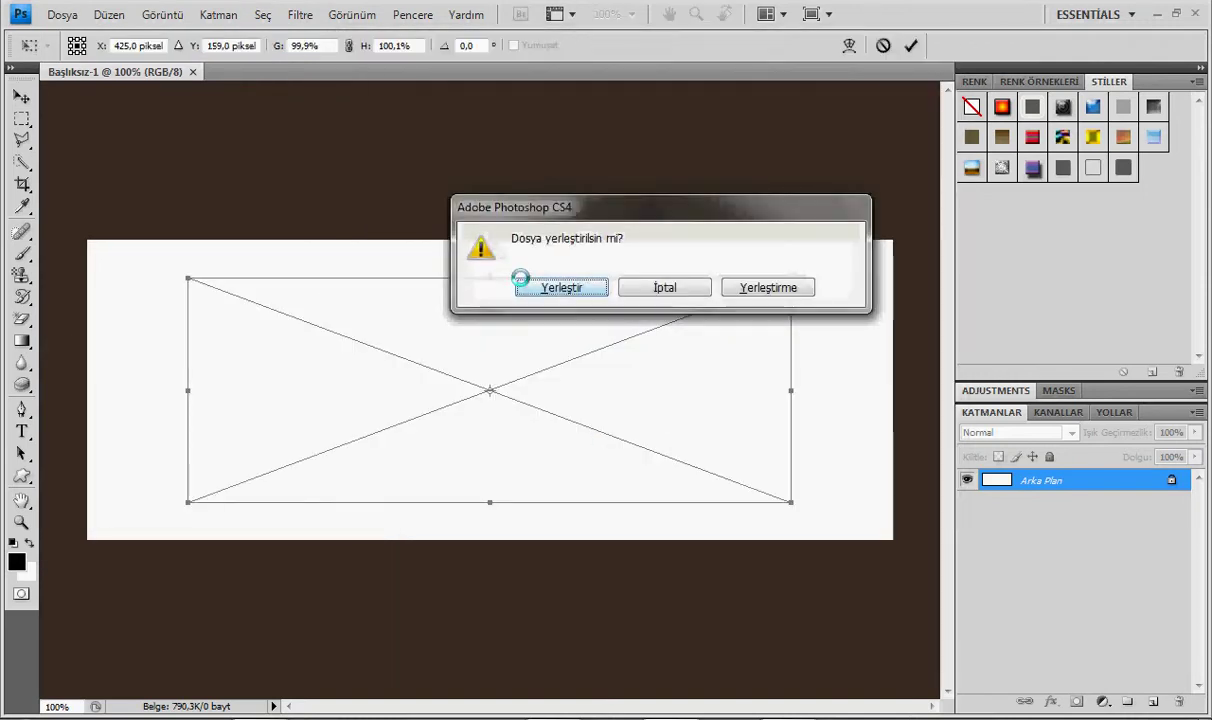
{"action": "left_click", "coordinate": [676, 292]}
{"action": "mouse_move", "coordinate": [706, 387]}
{"action": "left_mouse_down"}
{"action": "mouse_move", "coordinate": [596, 368]}
{"action": "mouse_move", "coordinate": [608, 360]}
{"action": "left_mouse_up"}
{"action": "mouse_move", "coordinate": [700, 476]}
{"action": "left_mouse_down"}
{"action": "mouse_move", "coordinate": [776, 481]}
{"action": "mouse_move", "coordinate": [897, 546]}
{"action": "left_mouse_up"}
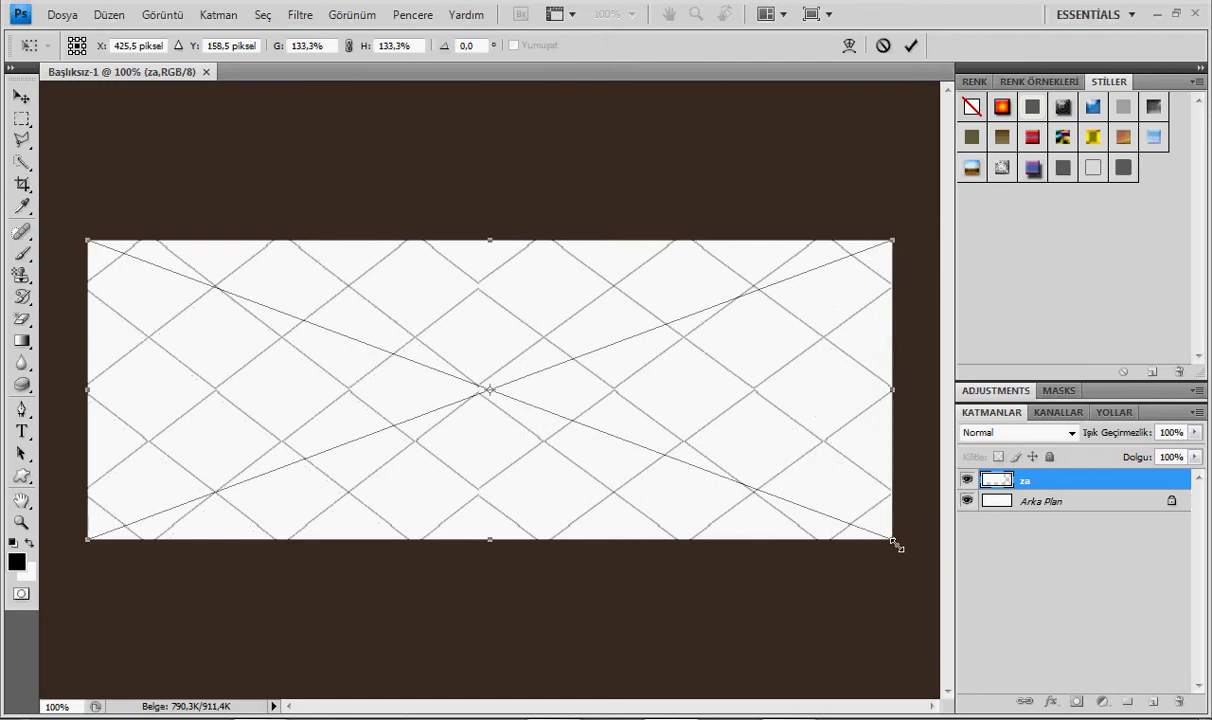
{"action": "key", "text": "Return"}
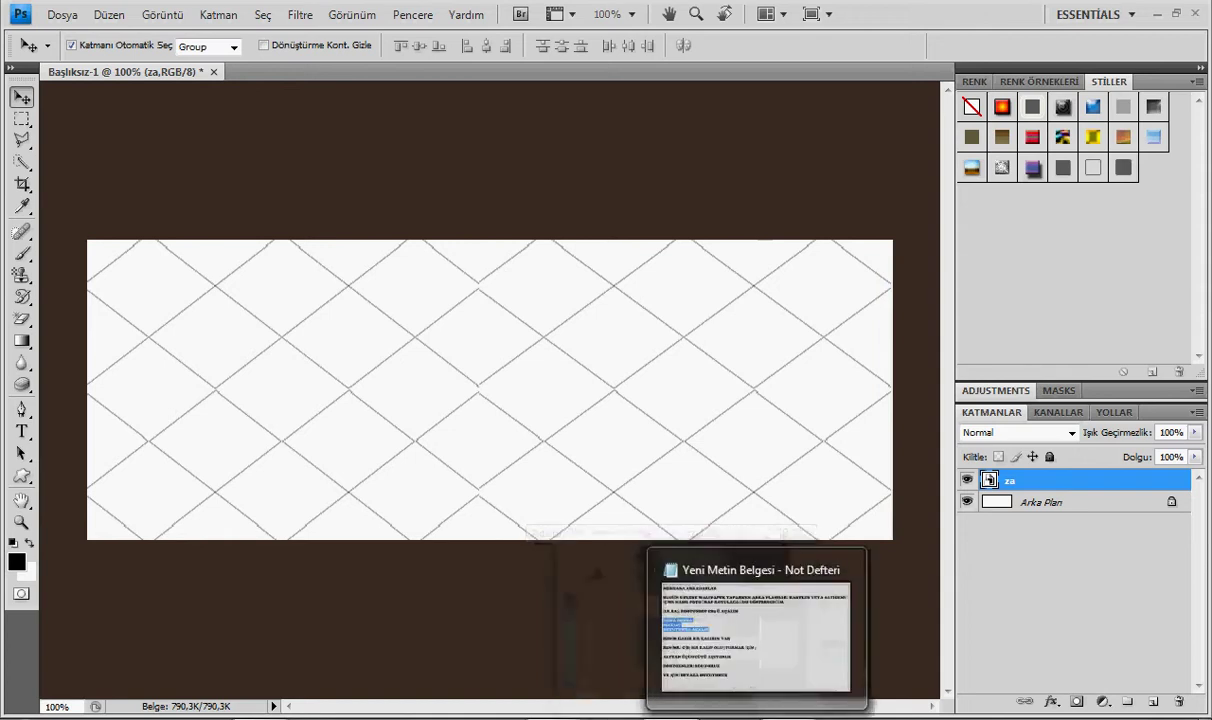
{"action": "left_click", "coordinate": [688, 608]}
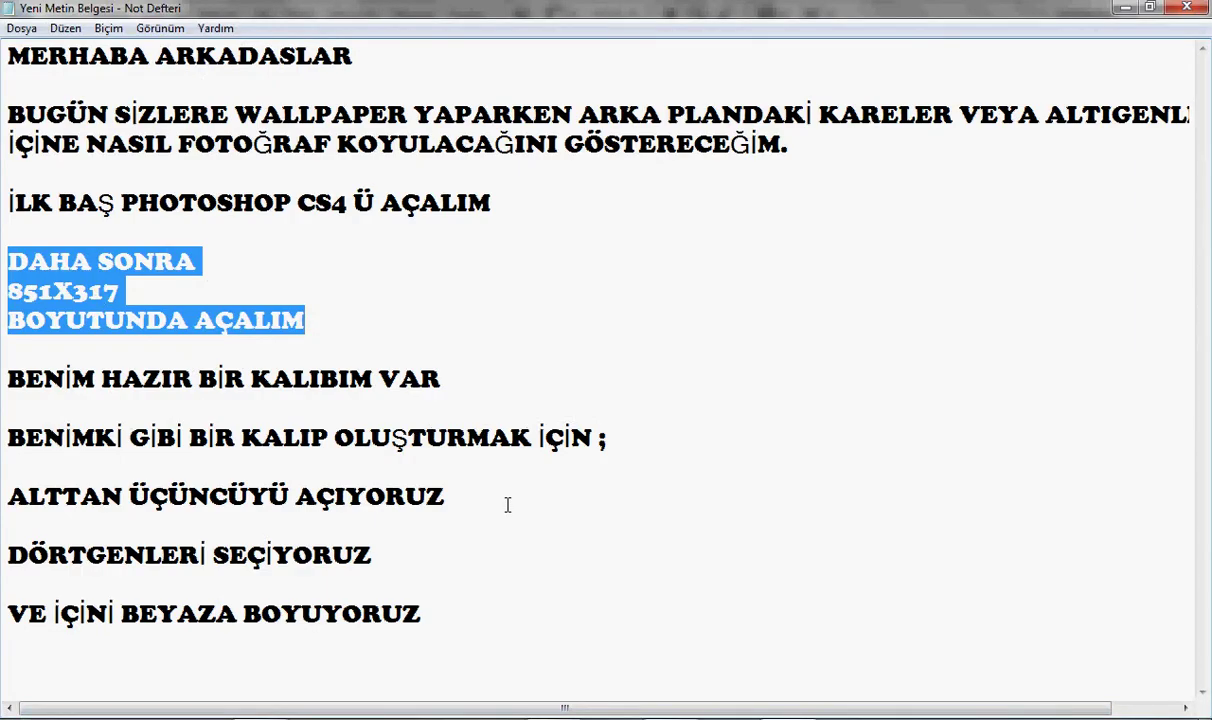
{"action": "left_click", "coordinate": [192, 378]}
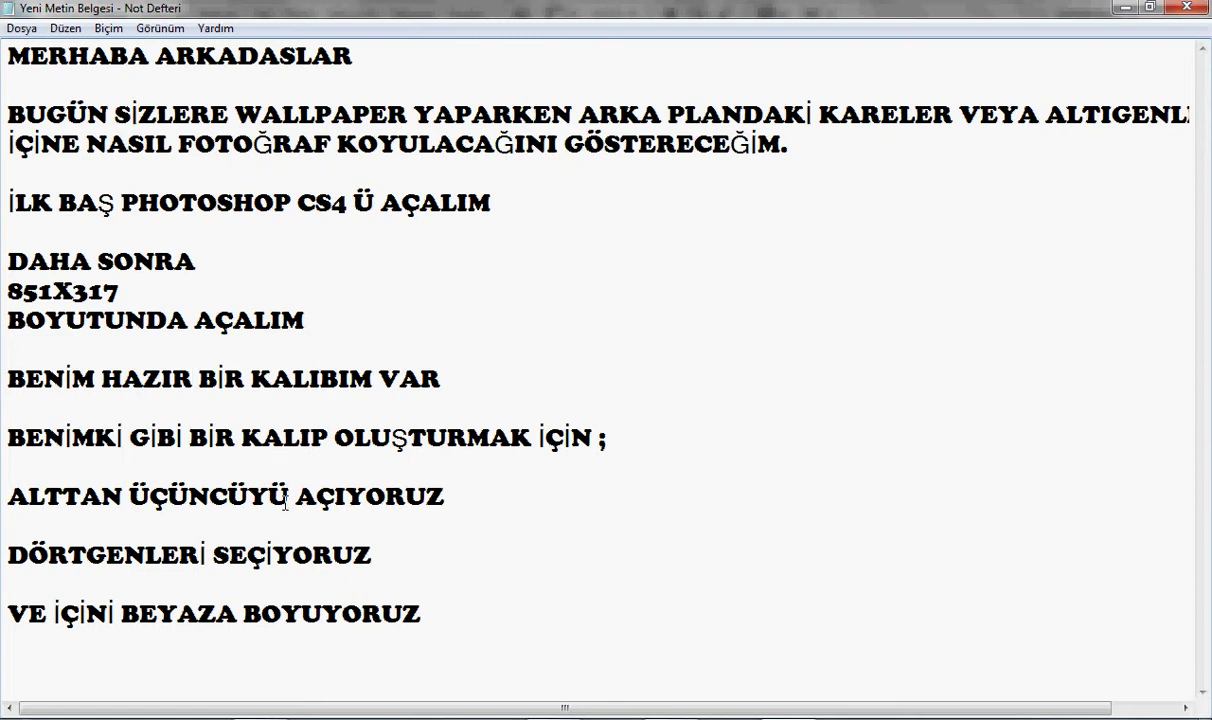
{"action": "left_click", "coordinate": [627, 675]}
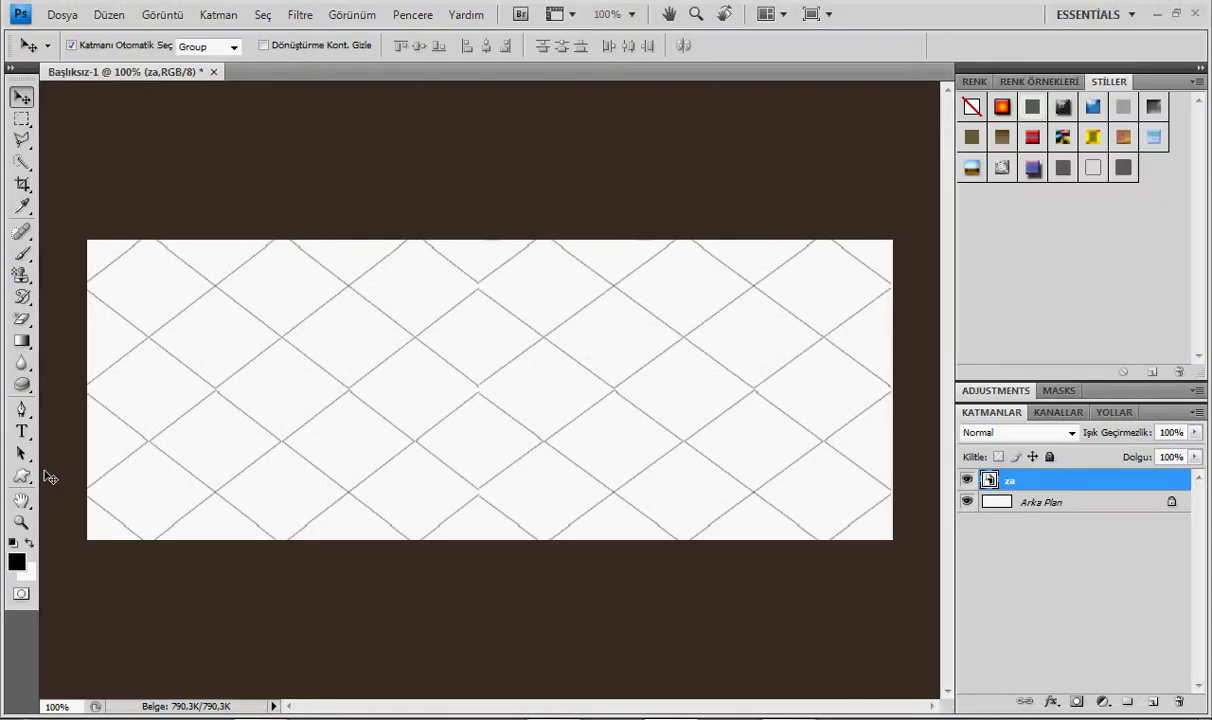
Step: Choose the Custom Shape tool with the checkered shape, then return to the Notepad notes
{"action": "left_click", "coordinate": [22, 477]}
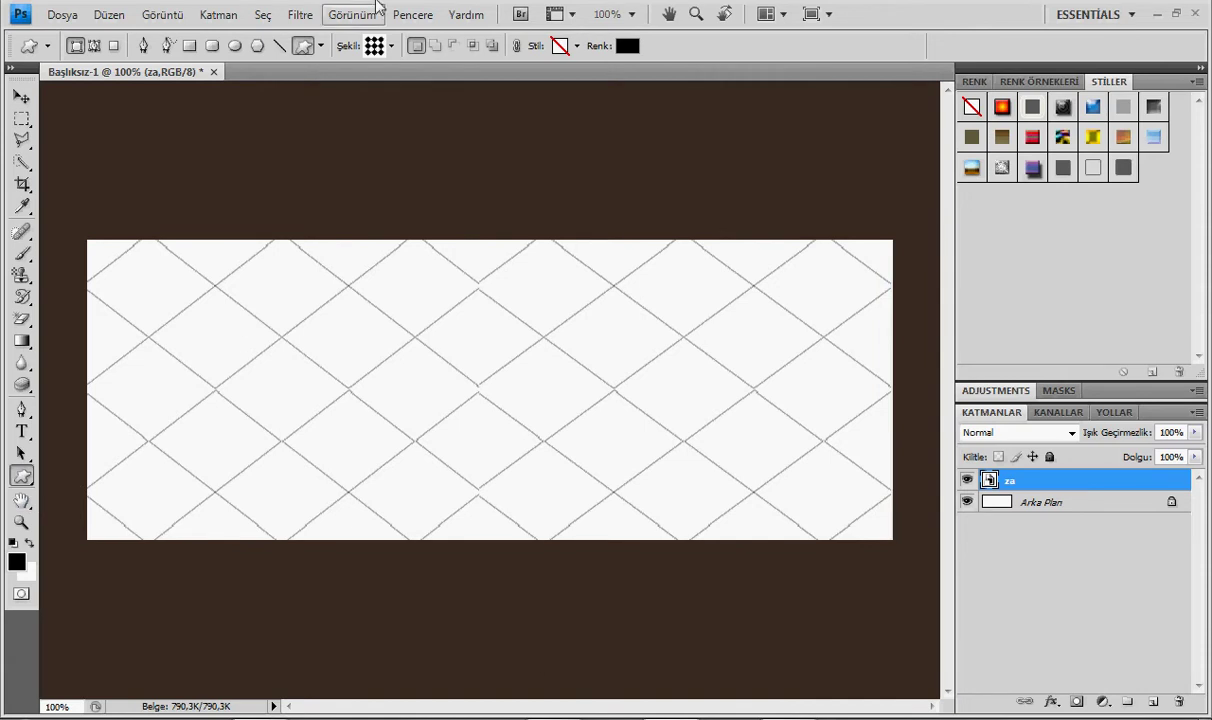
{"action": "left_click", "coordinate": [391, 46]}
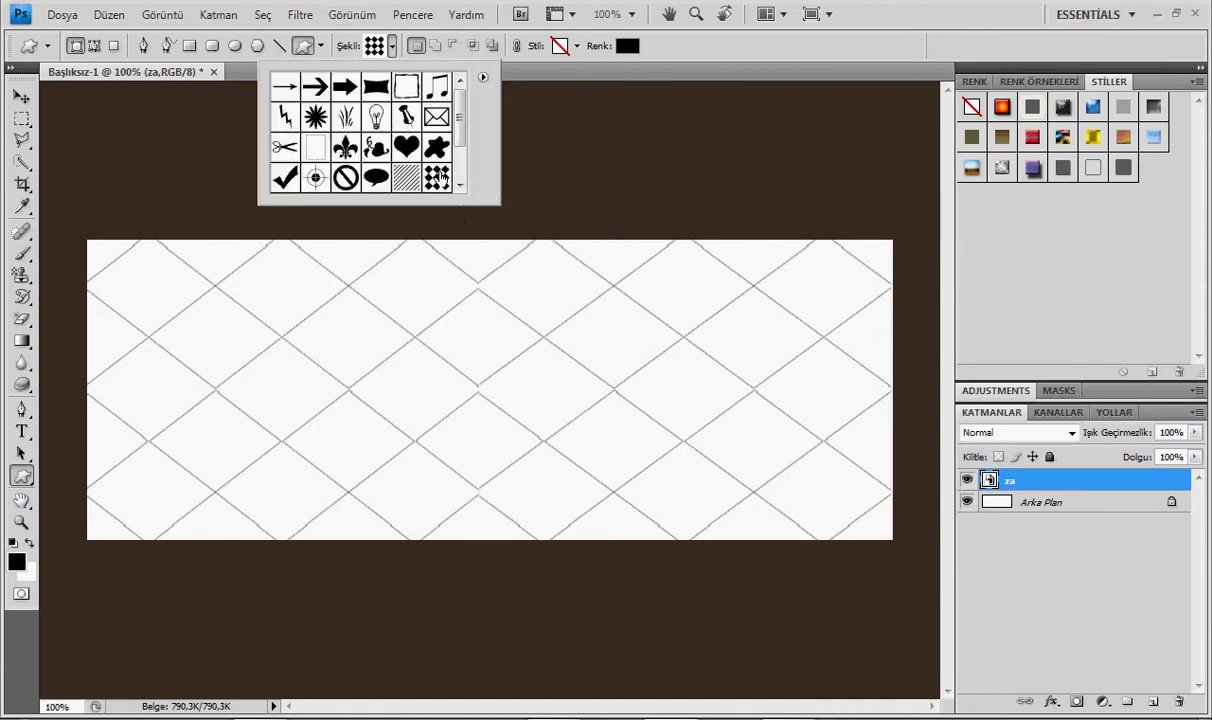
{"action": "left_click", "coordinate": [600, 130]}
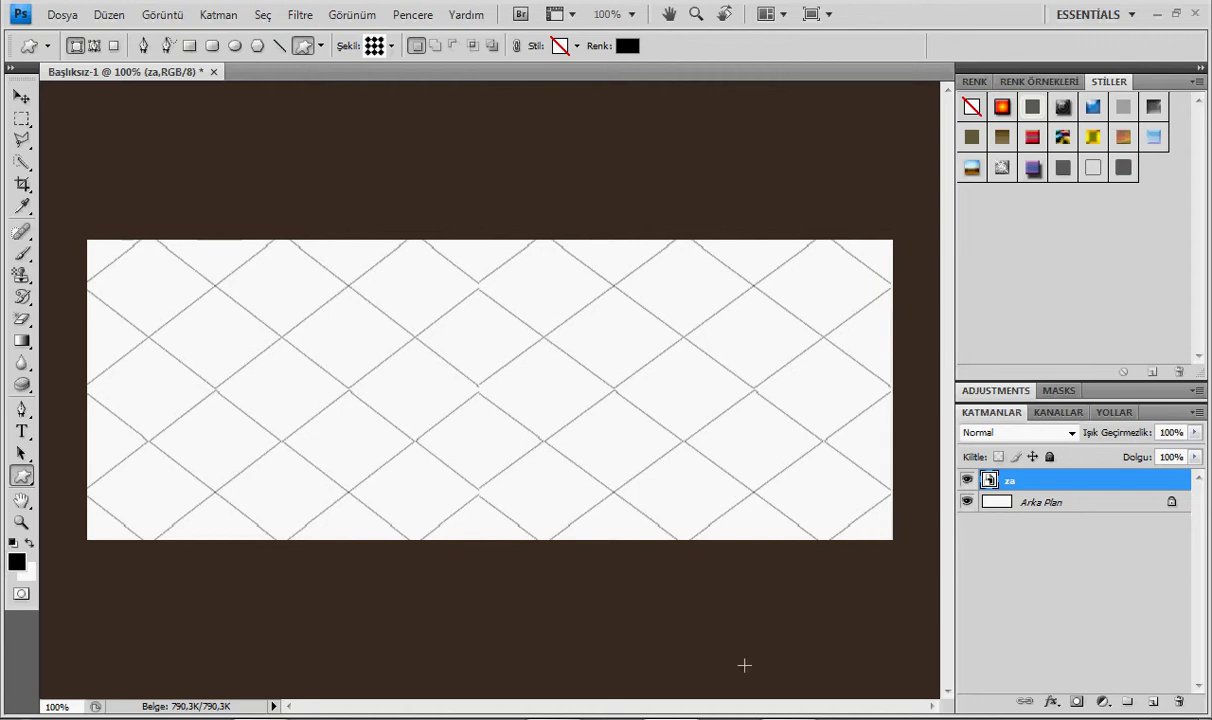
{"action": "key", "text": "alt+Tab"}
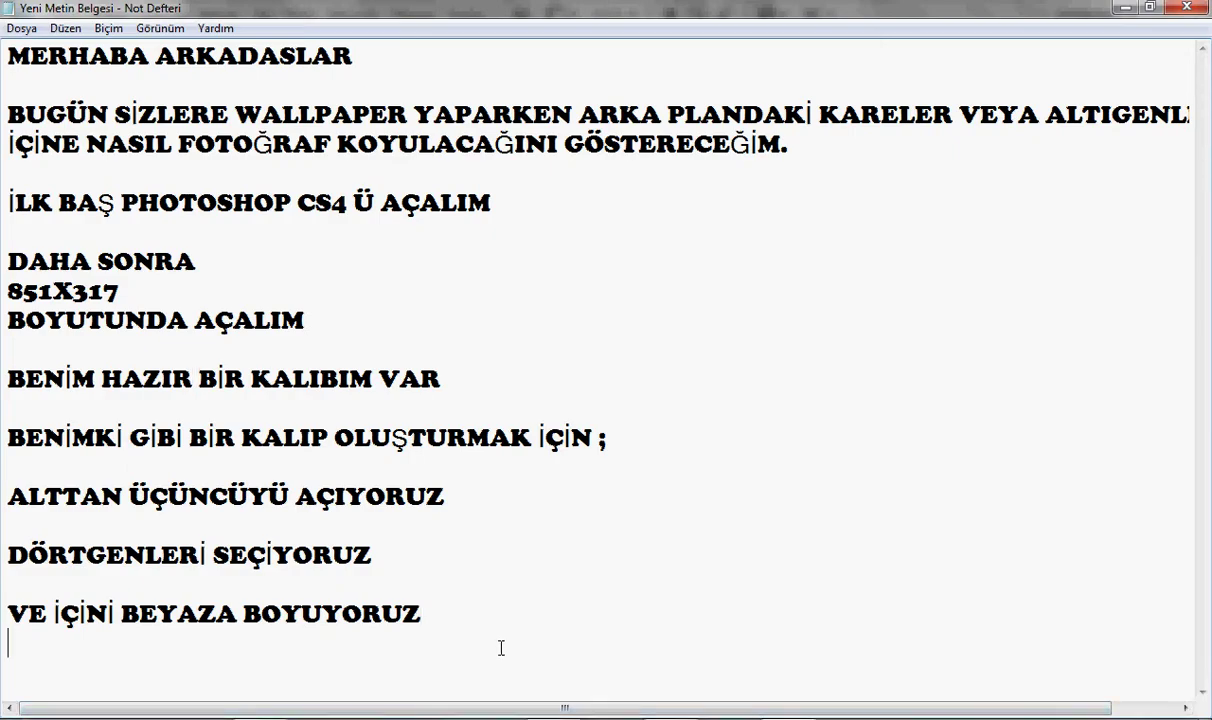
Step: Add the note line KAYDEDİP BÖYLE KOYUYORUZ, then briefly switch Photoshop tools
{"action": "type", "text": "KAYDEDİ"}
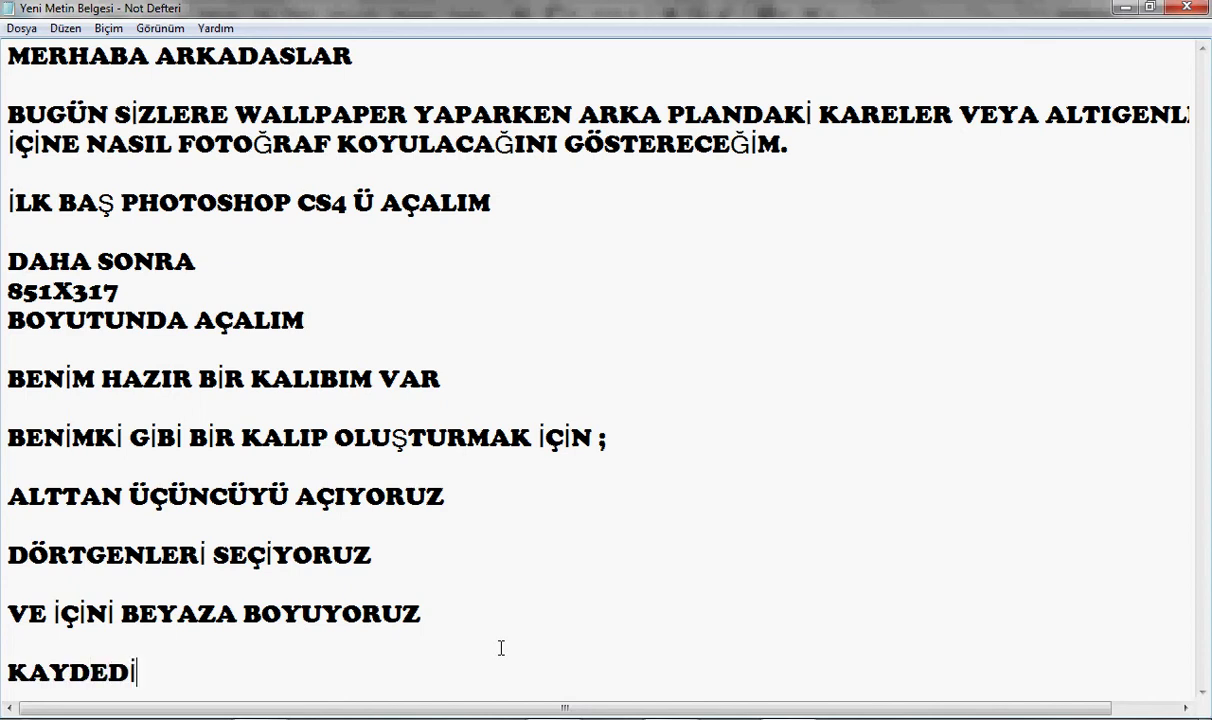
{"action": "type", "text": "P BÖYLE "}
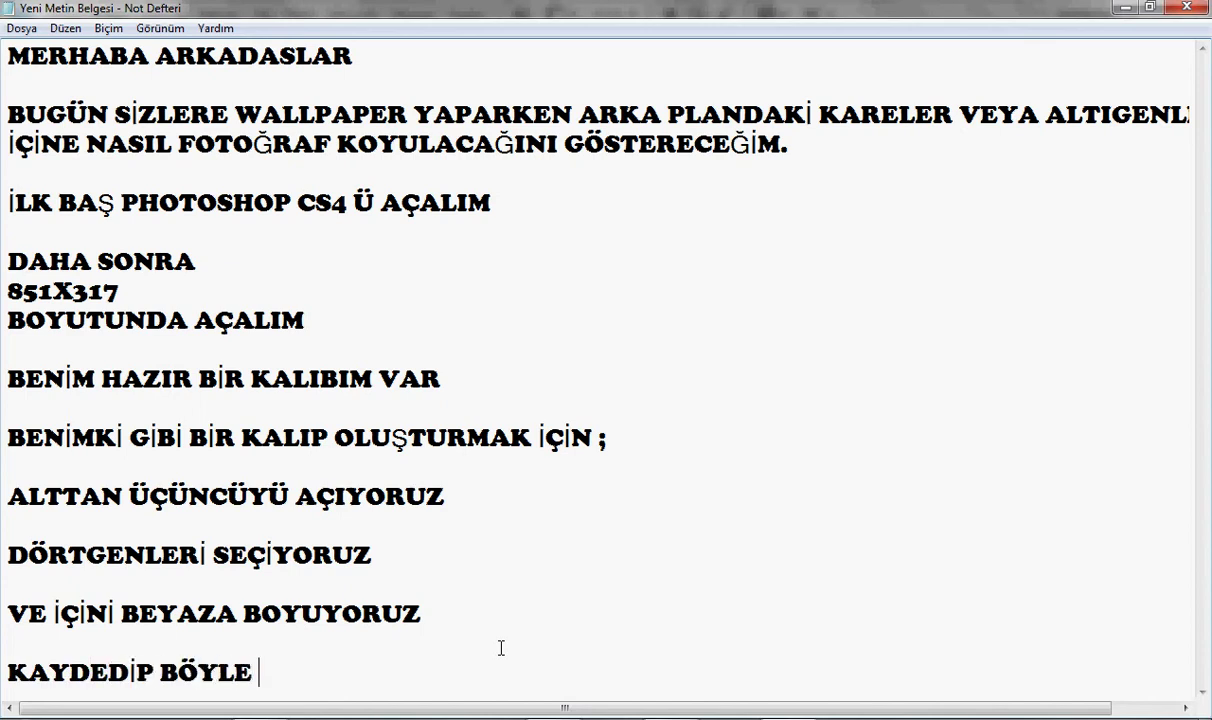
{"action": "type", "text": "KOYUYOR"}
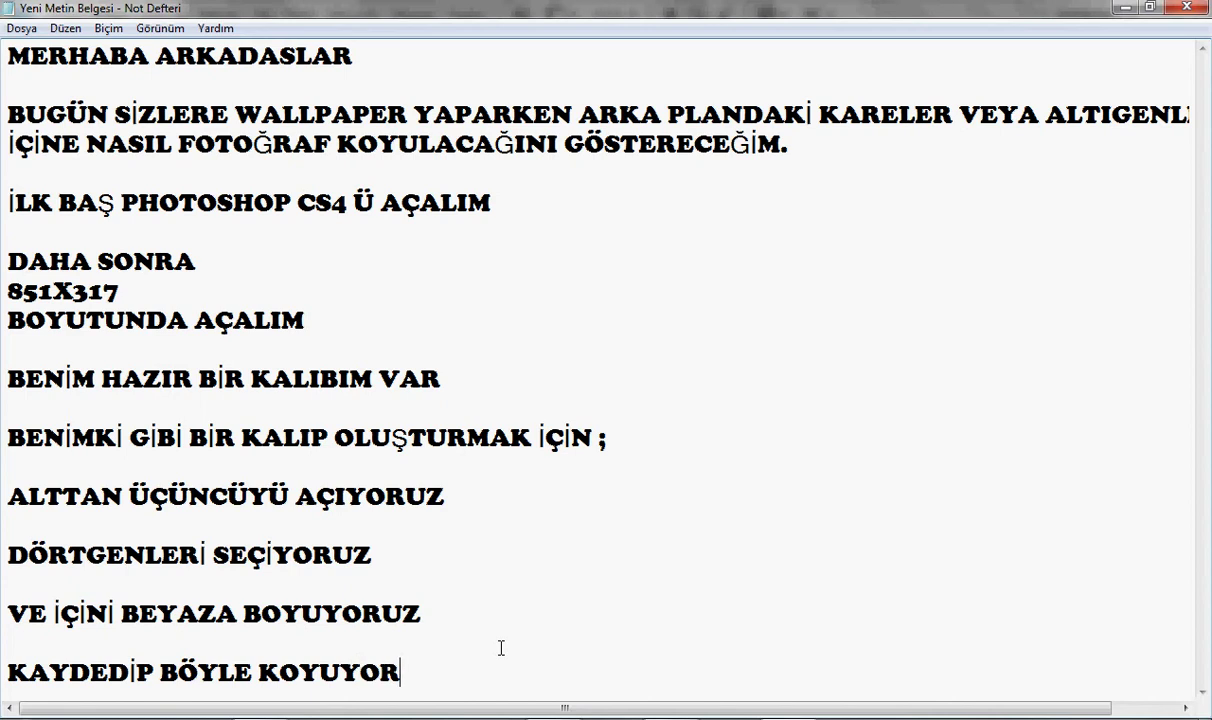
{"action": "type", "text": "UZ"}
{"action": "key", "text": "Return"}
{"action": "key", "text": "Return"}
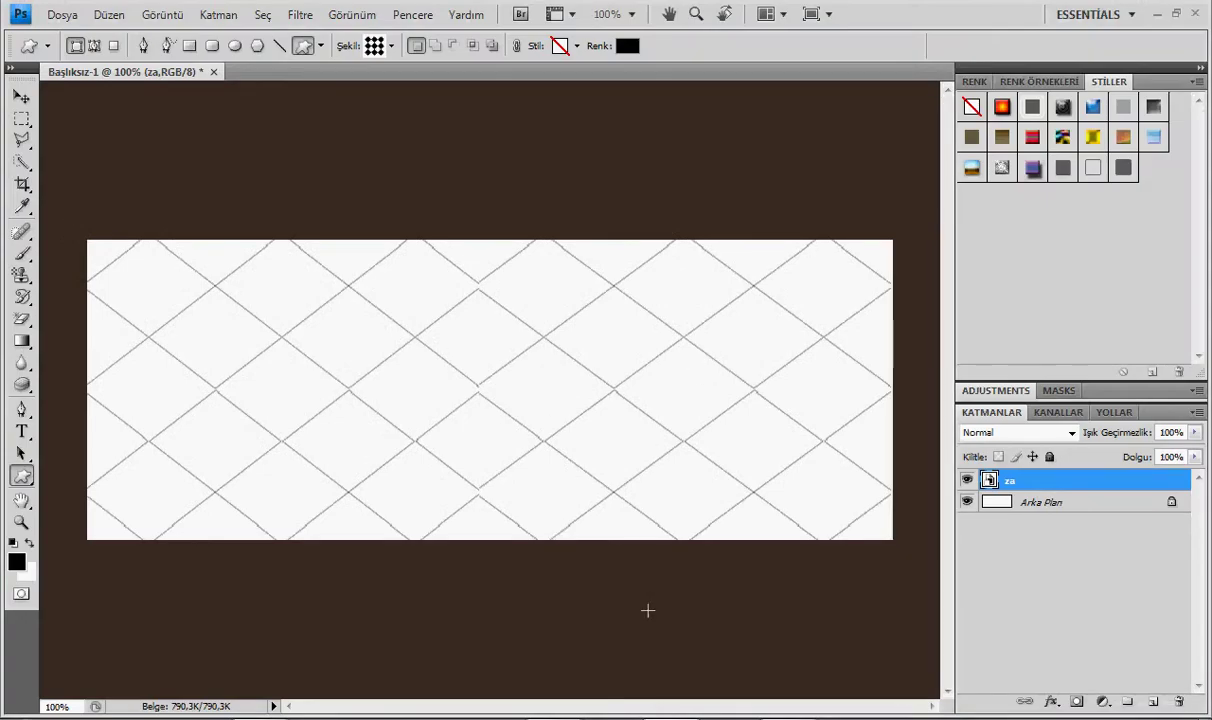
{"action": "left_click", "coordinate": [21, 140]}
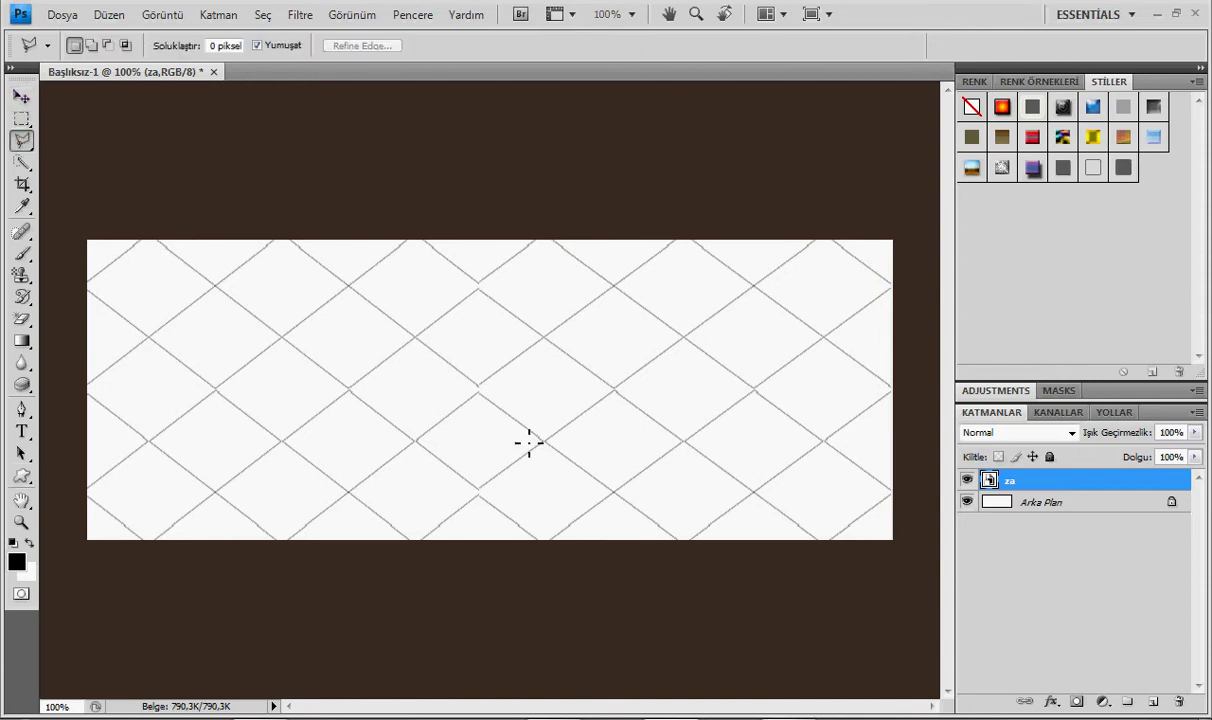
{"action": "left_click", "coordinate": [22, 96]}
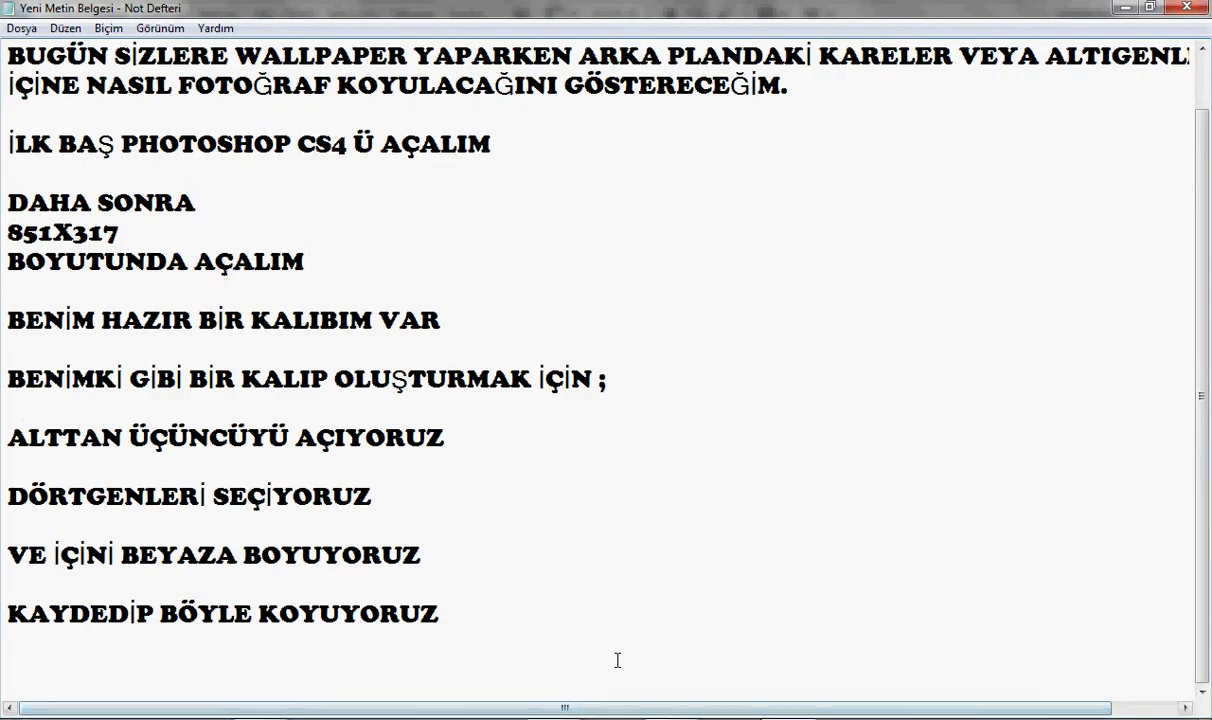
Step: Type 'GELELİM İÇİNE FOTO KOYMAYA KOYACAĞIMIZ FOTOYU AÇALIM' into the notes, correcting the typos
{"action": "type", "text": "G"}
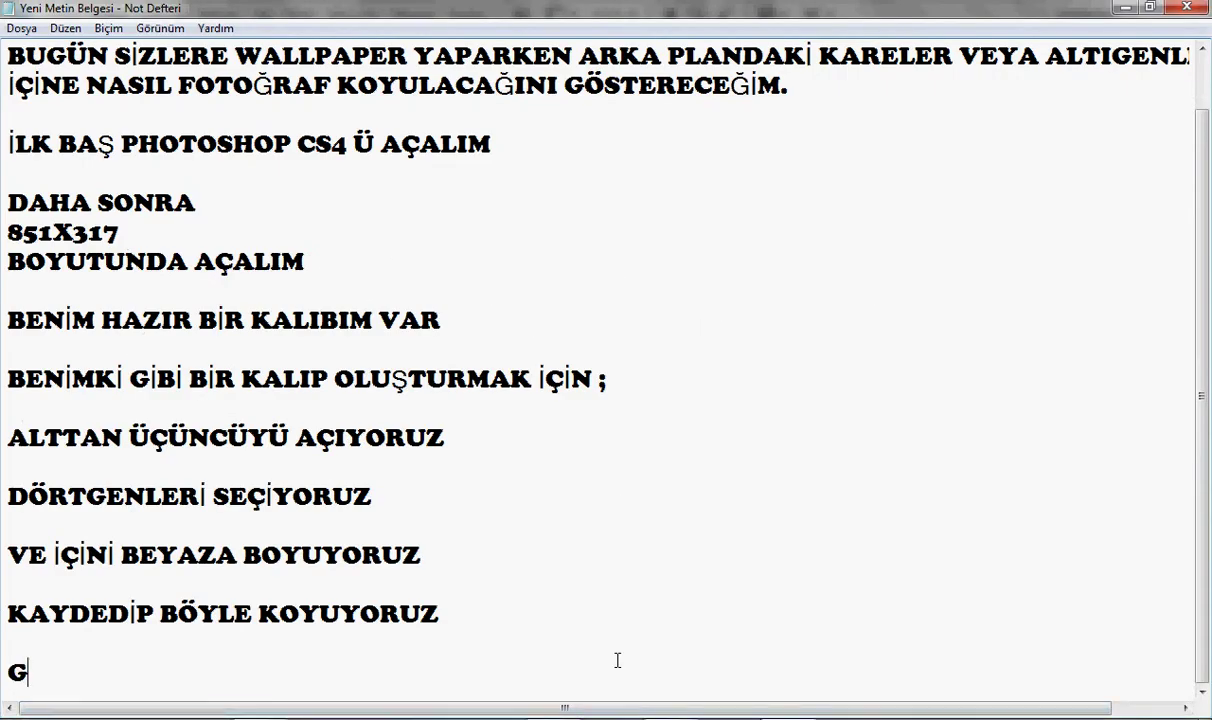
{"action": "type", "text": "ELEGL"}
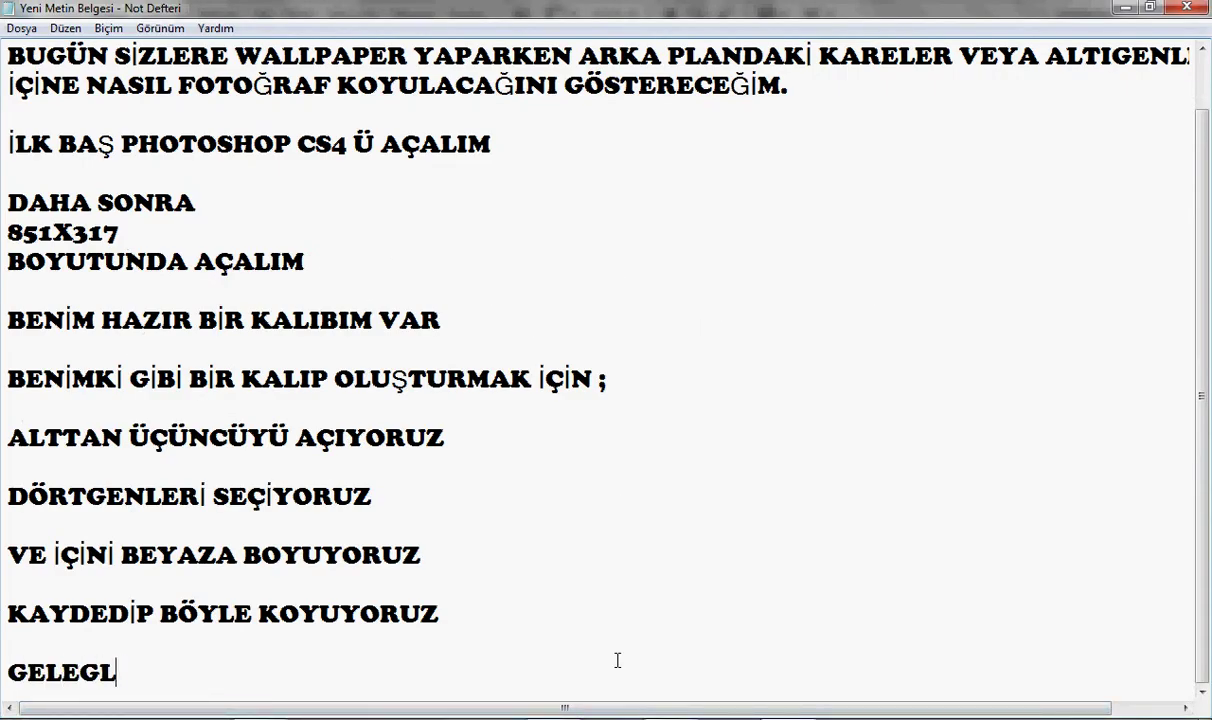
{"action": "key", "text": "BackSpace"}
{"action": "key", "text": "BackSpace"}
{"action": "type", "text": "LİM İÇ"}
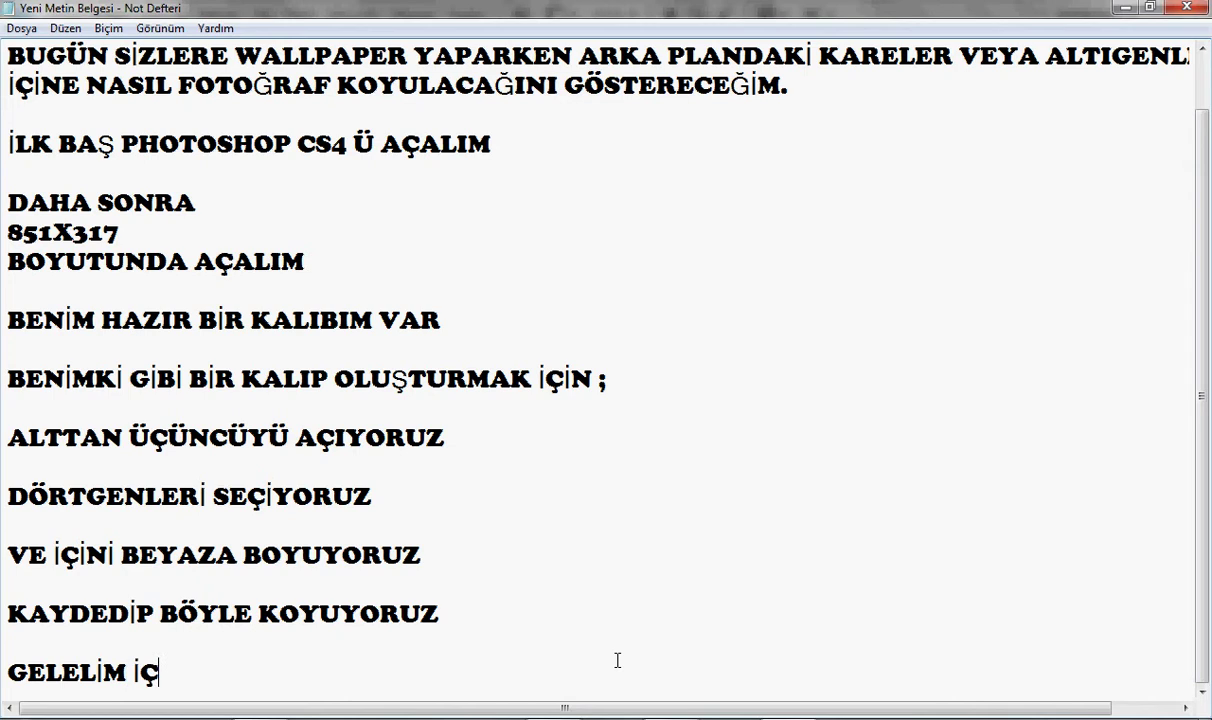
{"action": "type", "text": "İNE FOTO "}
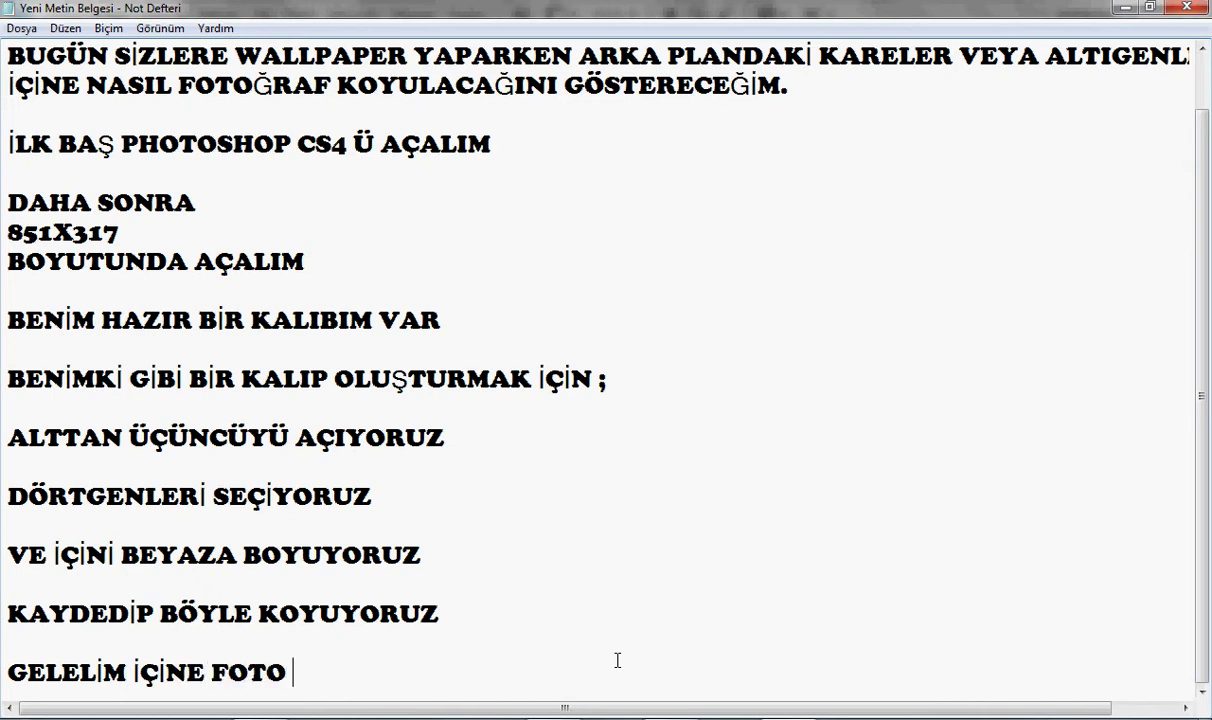
{"action": "type", "text": "KOYMAYA KO"}
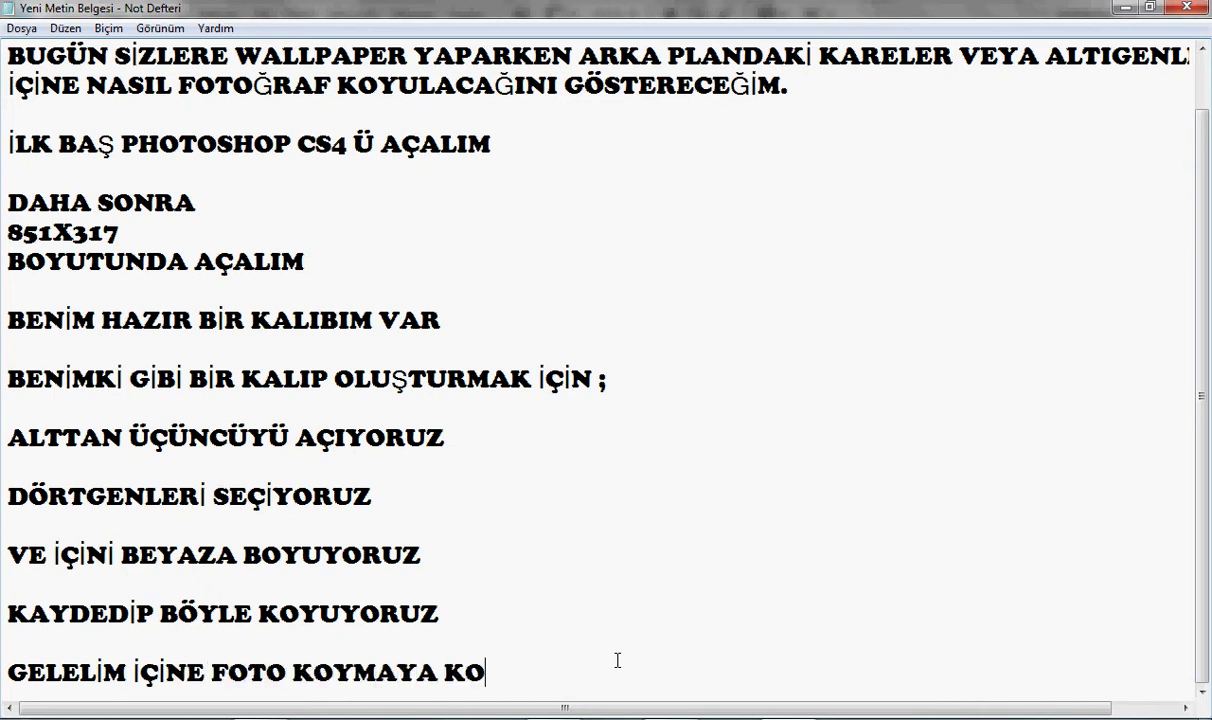
{"action": "type", "text": "YACAĞI"}
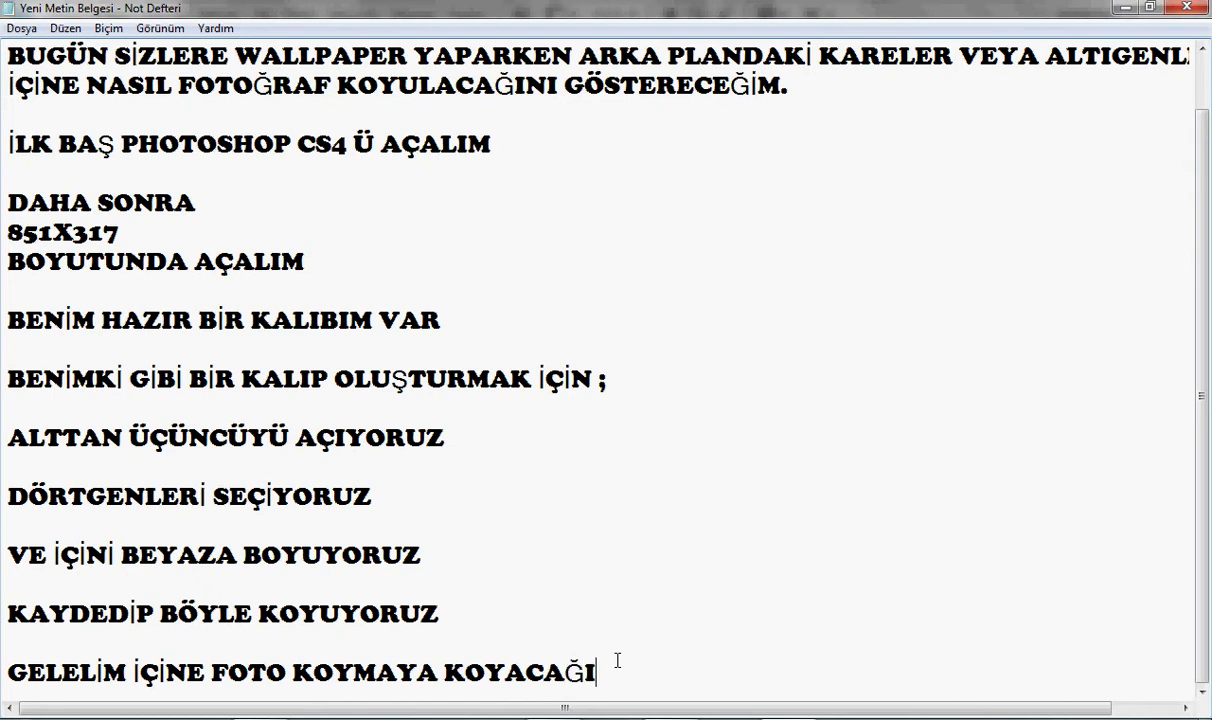
{"action": "type", "text": "MIZ FOT"}
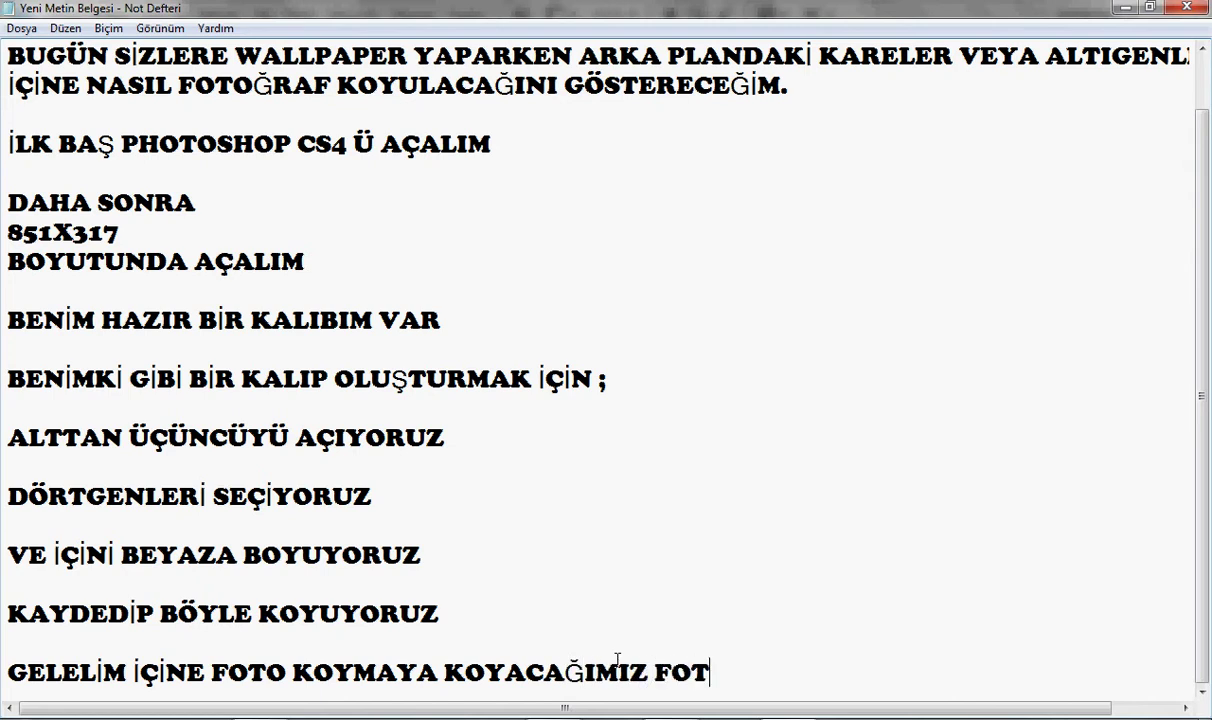
{"action": "type", "text": "OYU AÇ"}
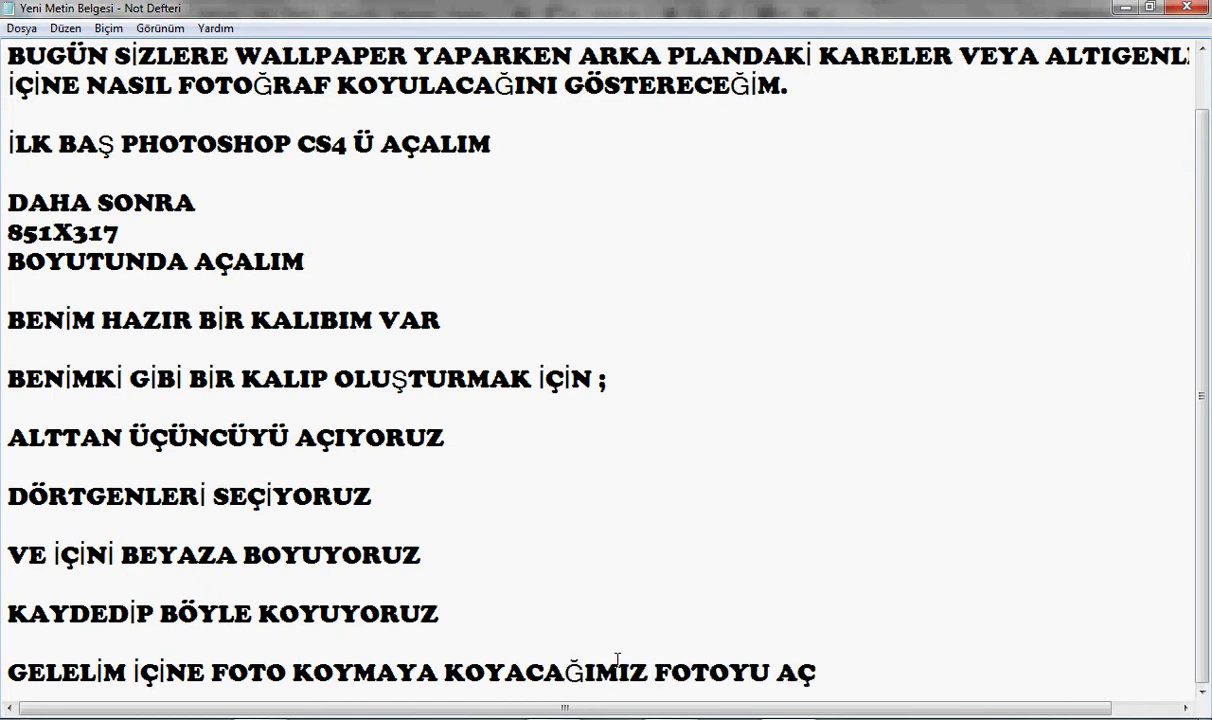
{"action": "type", "text": "ALIM"}
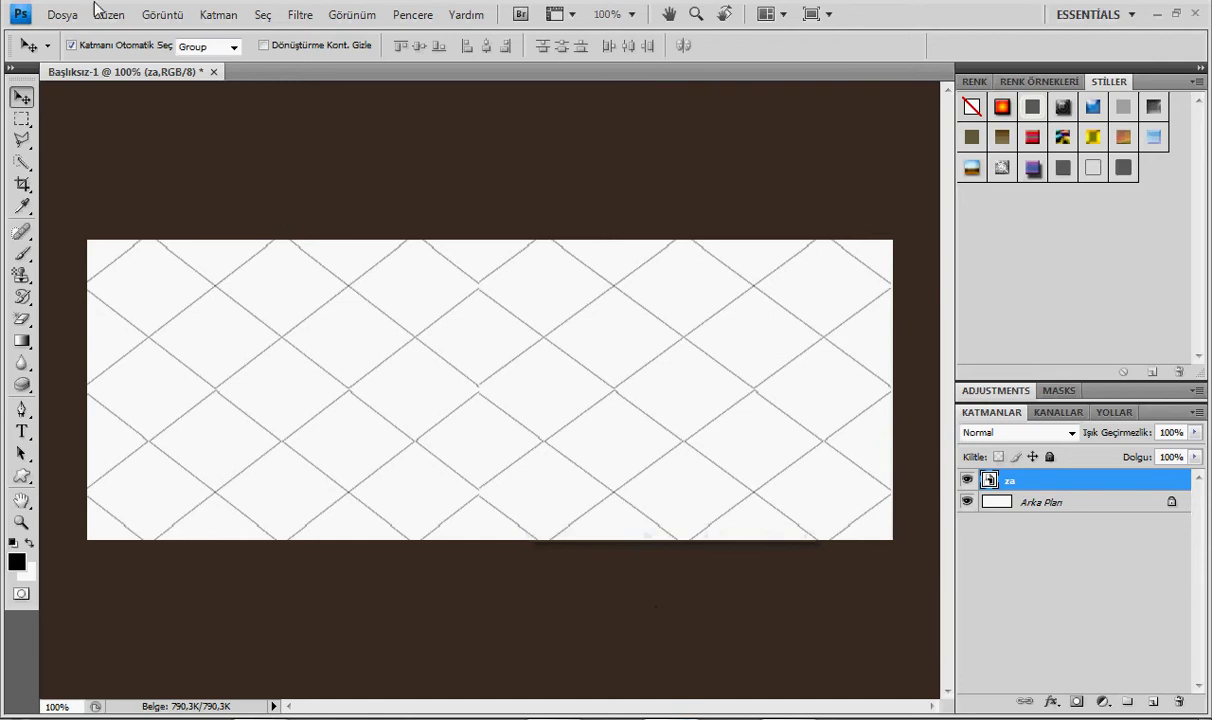
Step: Open 929.jpg and select the entire crest photo with the Rectangular Marquee
{"action": "left_click", "coordinate": [62, 14]}
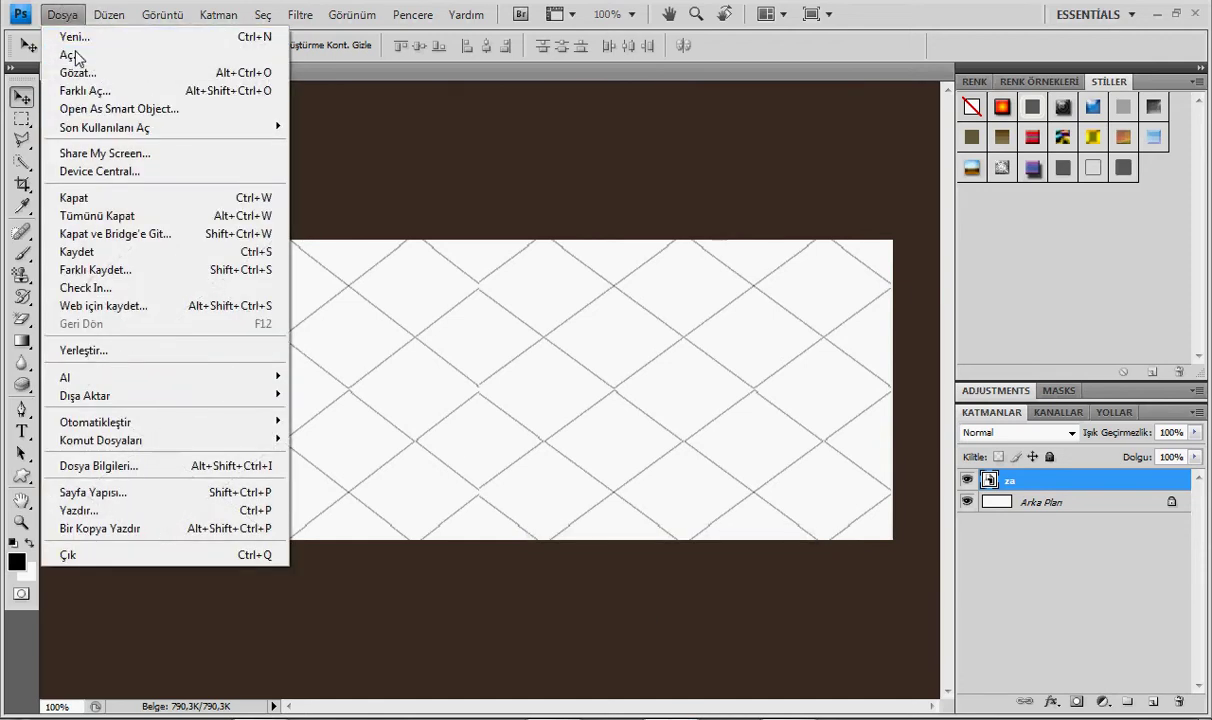
{"action": "left_click", "coordinate": [72, 54]}
{"action": "key", "text": "Down"}
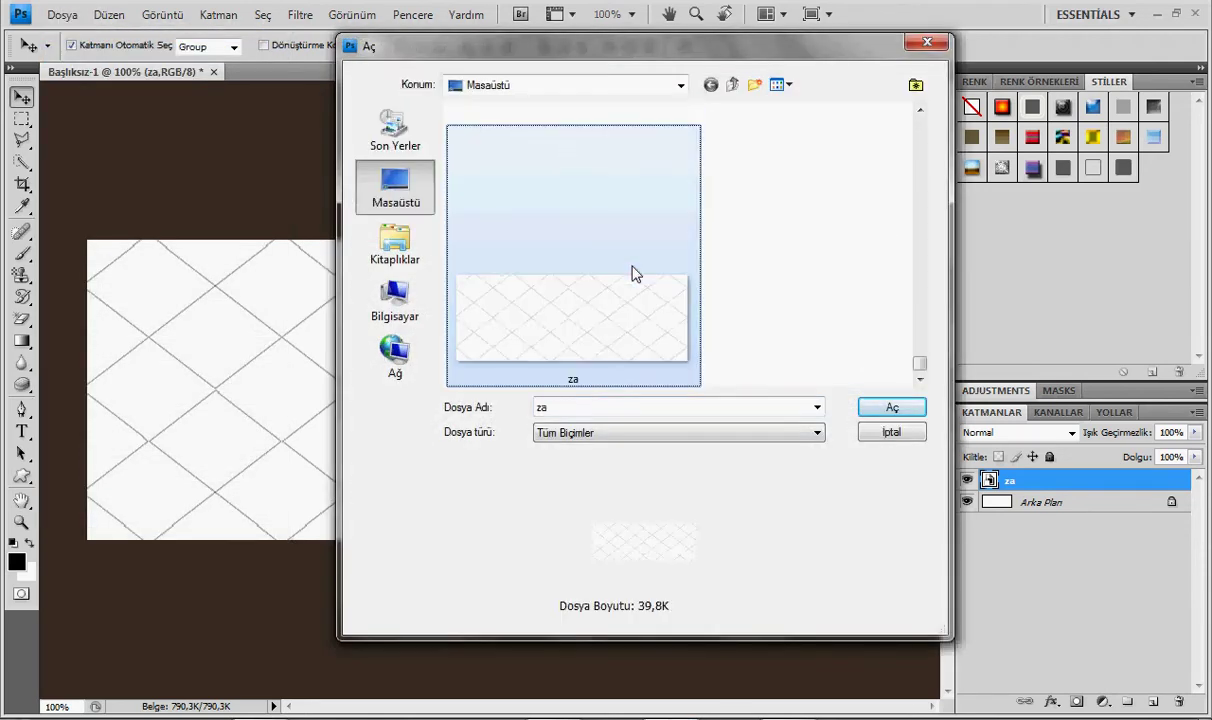
{"action": "key", "text": "Down"}
{"action": "key", "text": "Down"}
{"action": "key", "text": "Up"}
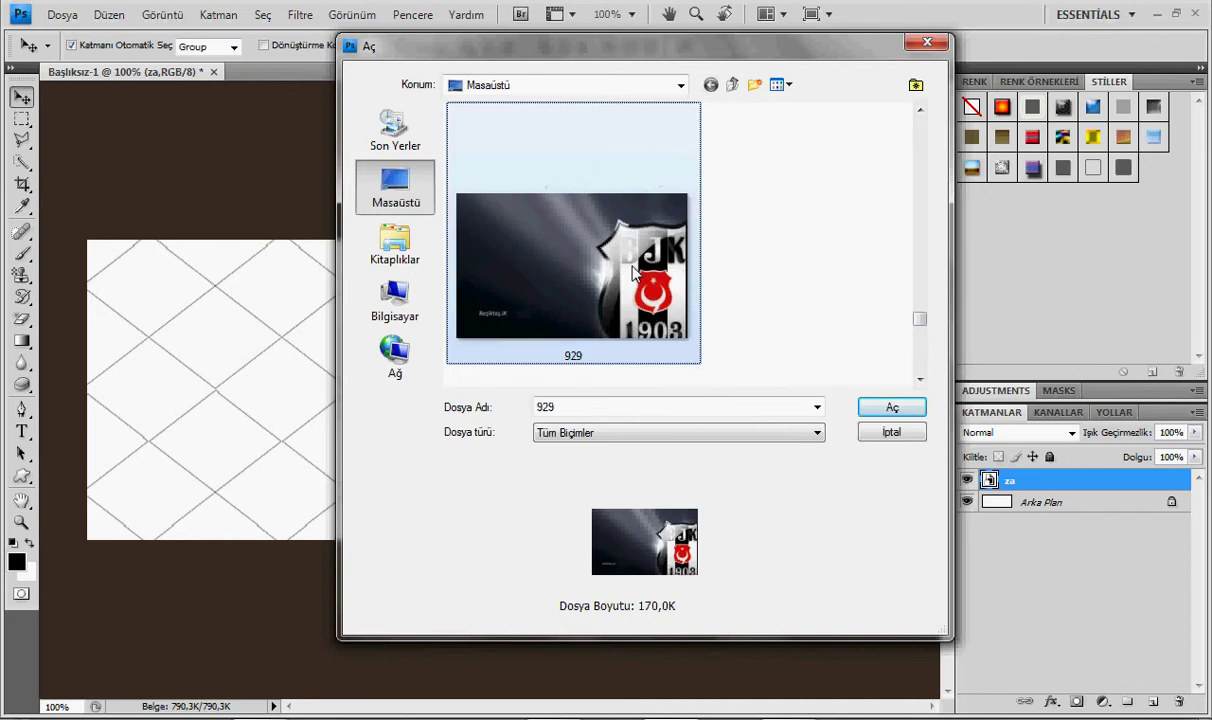
{"action": "key", "text": "Return"}
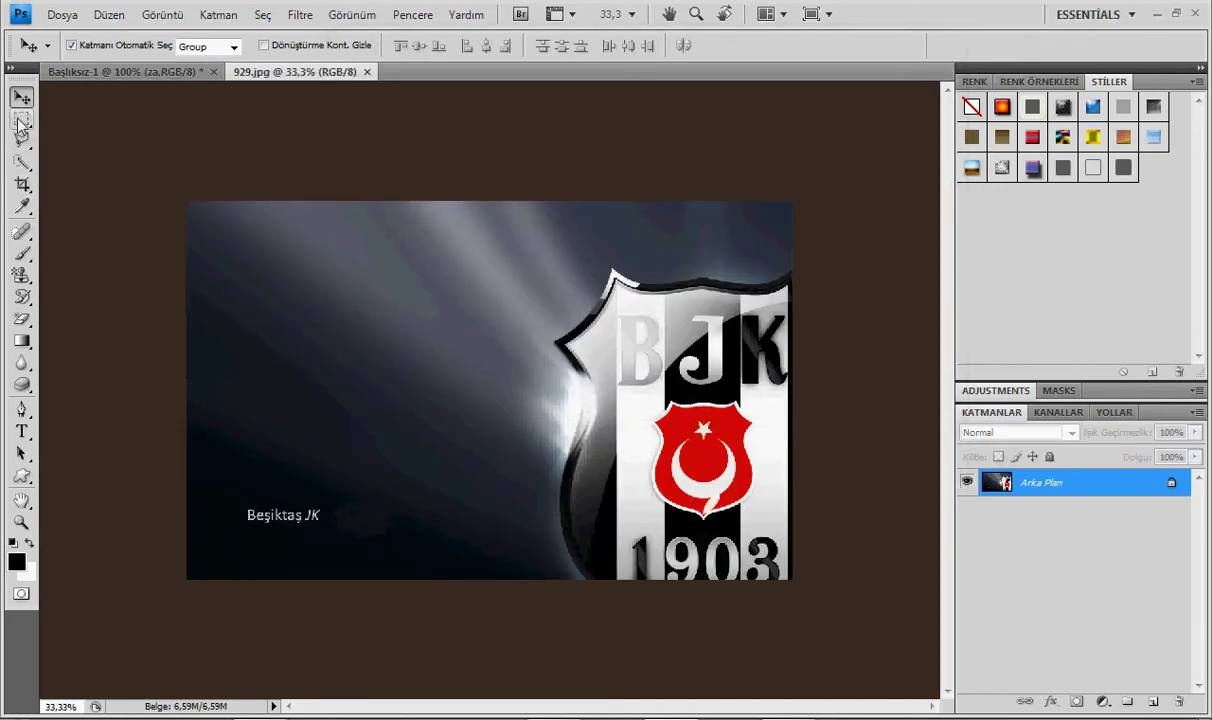
{"action": "left_click", "coordinate": [21, 119]}
{"action": "left_click_drag", "start_coordinate": [258, 348], "coordinate": [880, 633]}
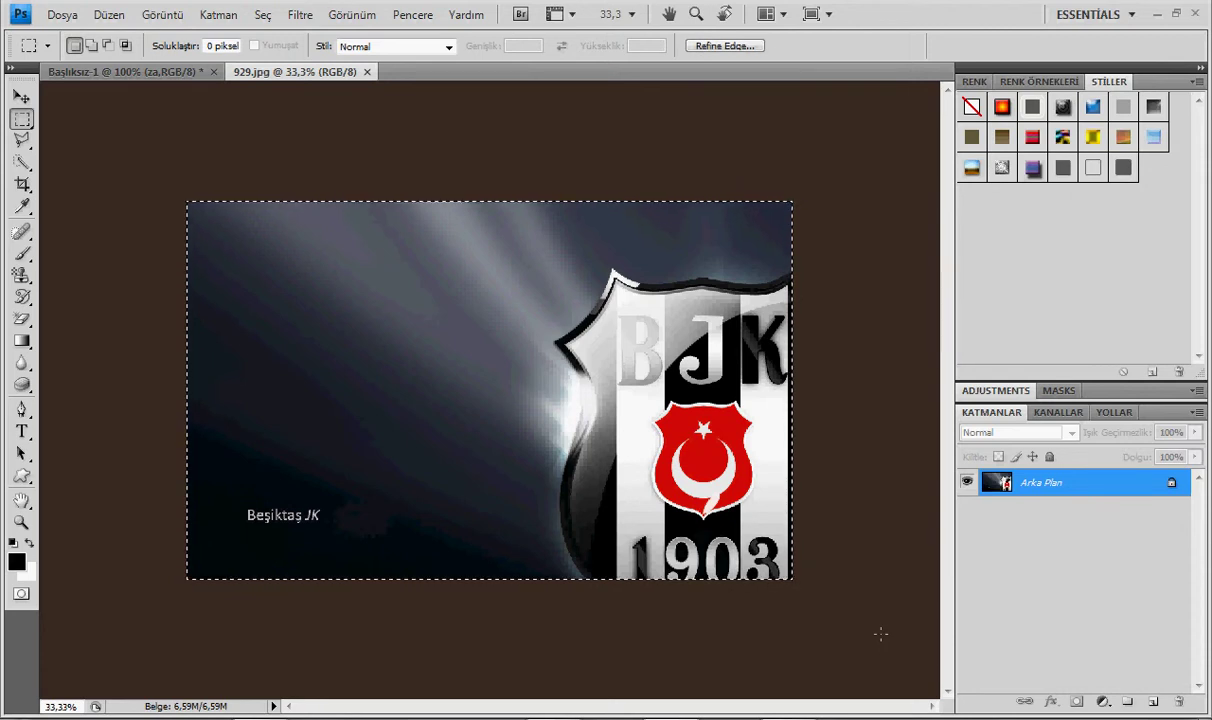
Step: Add the note line 2.DEN SEÇELİM CTRL+C YAPALIM
{"action": "key", "text": "alt+Tab"}
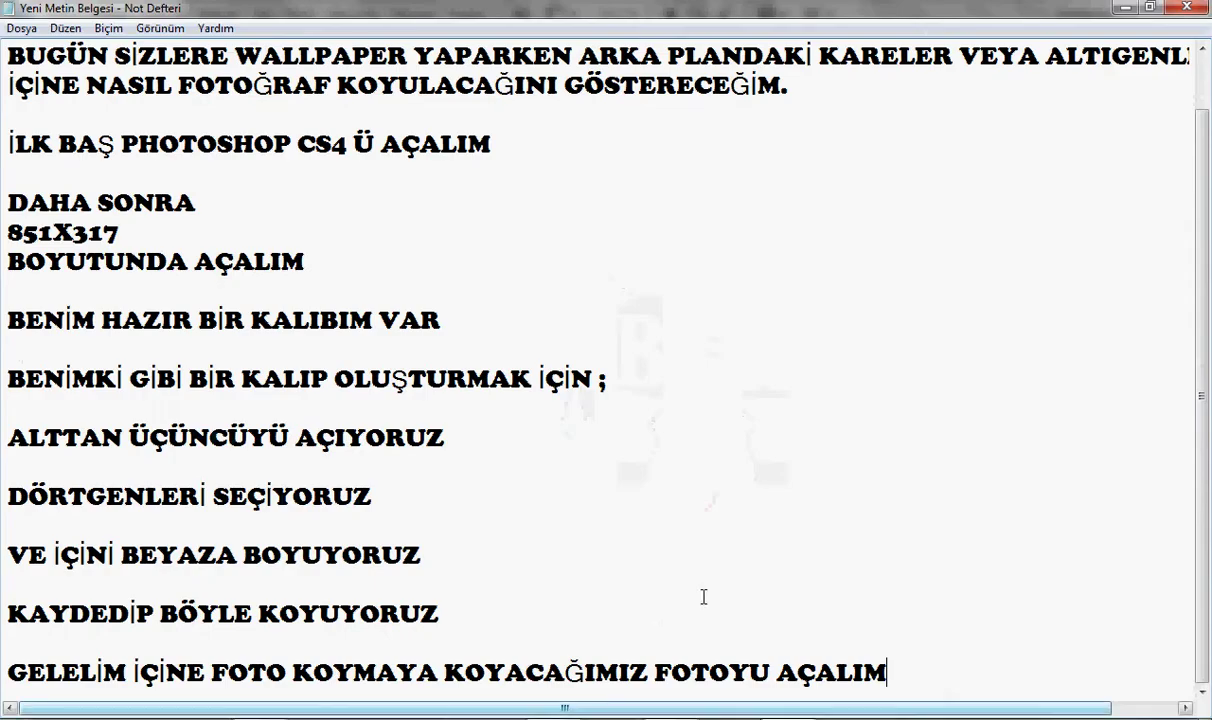
{"action": "key", "text": "Return"}
{"action": "key", "text": "Return"}
{"action": "type", "text": "2"}
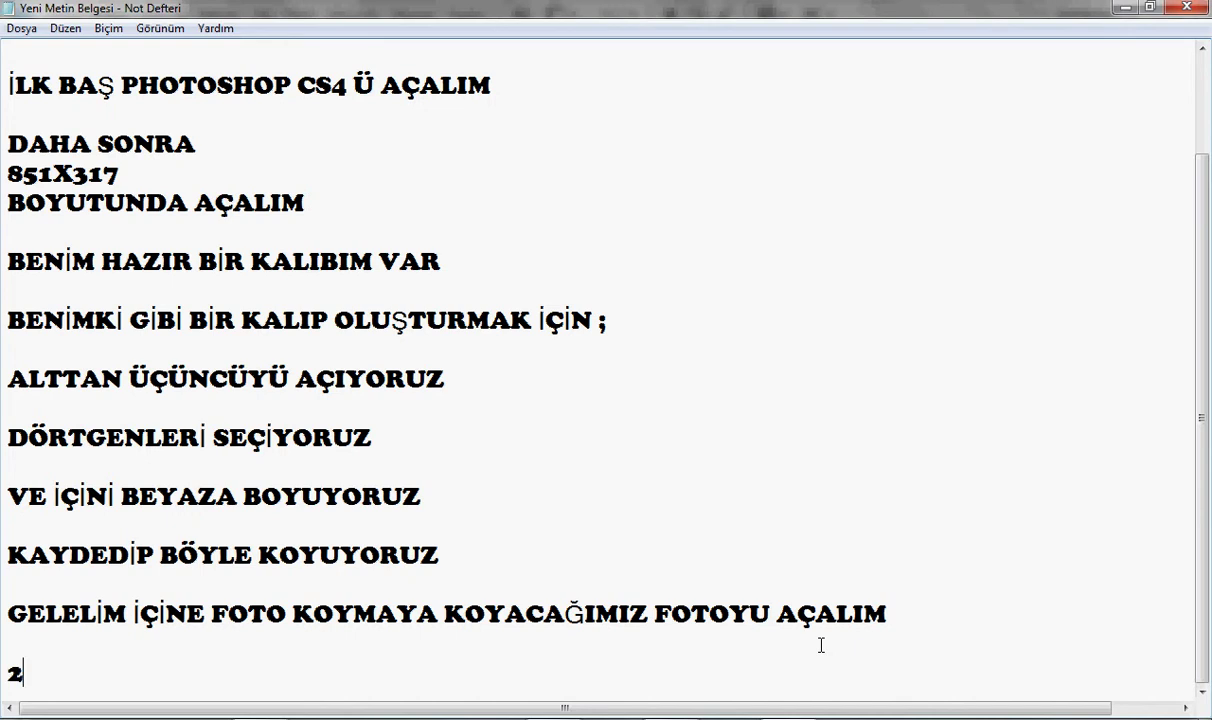
{"action": "type", "text": ".DEN SEÇEL"}
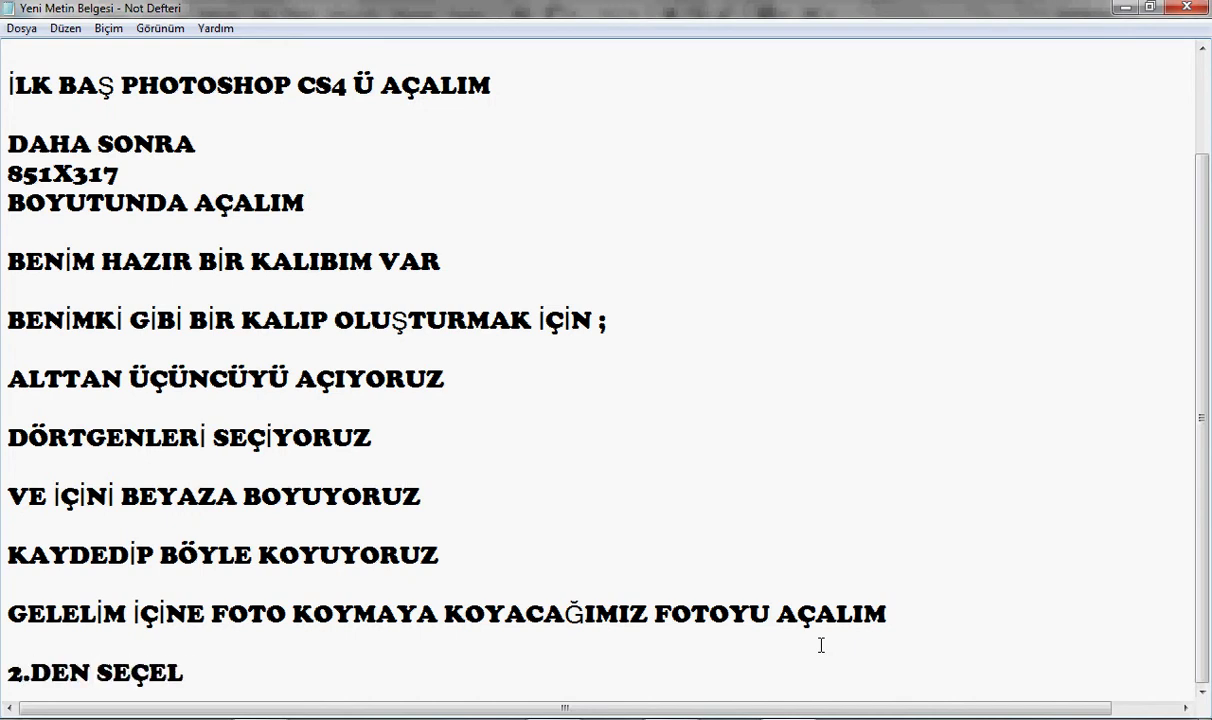
{"action": "type", "text": "İM CRL"}
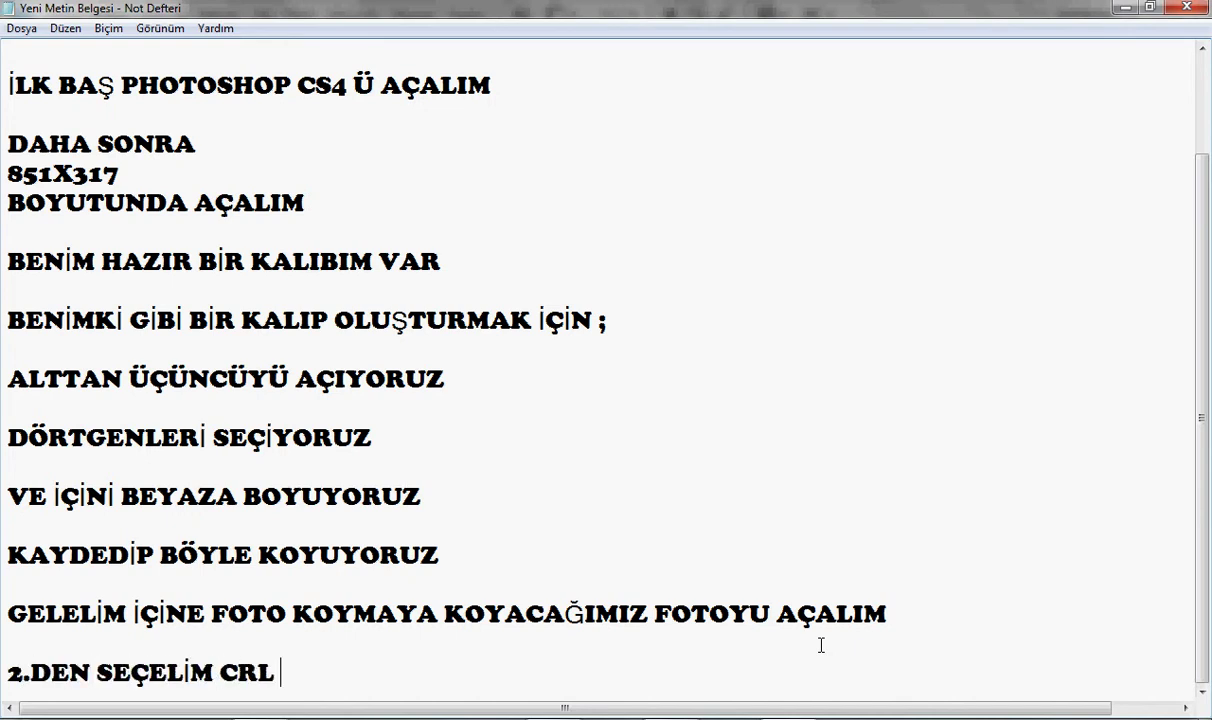
{"action": "key", "text": "BackSpace"}
{"action": "key", "text": "BackSpace"}
{"action": "type", "text": "TRL"}
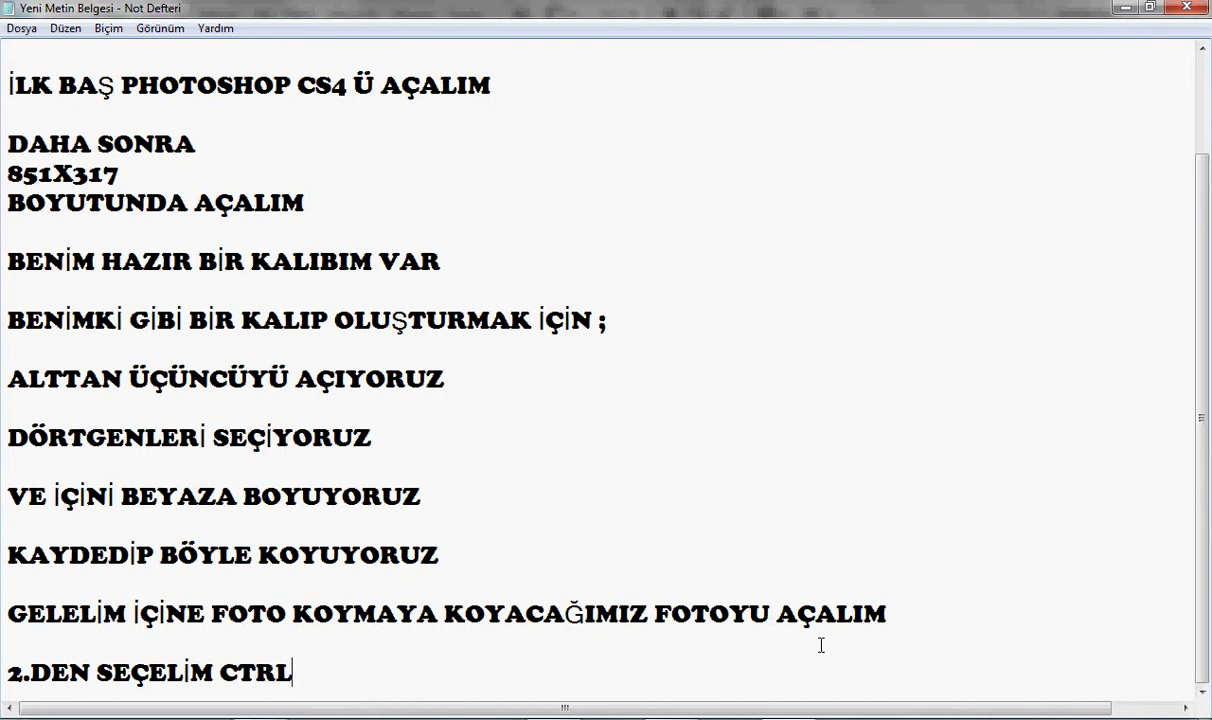
{"action": "type", "text": "+C YAP"}
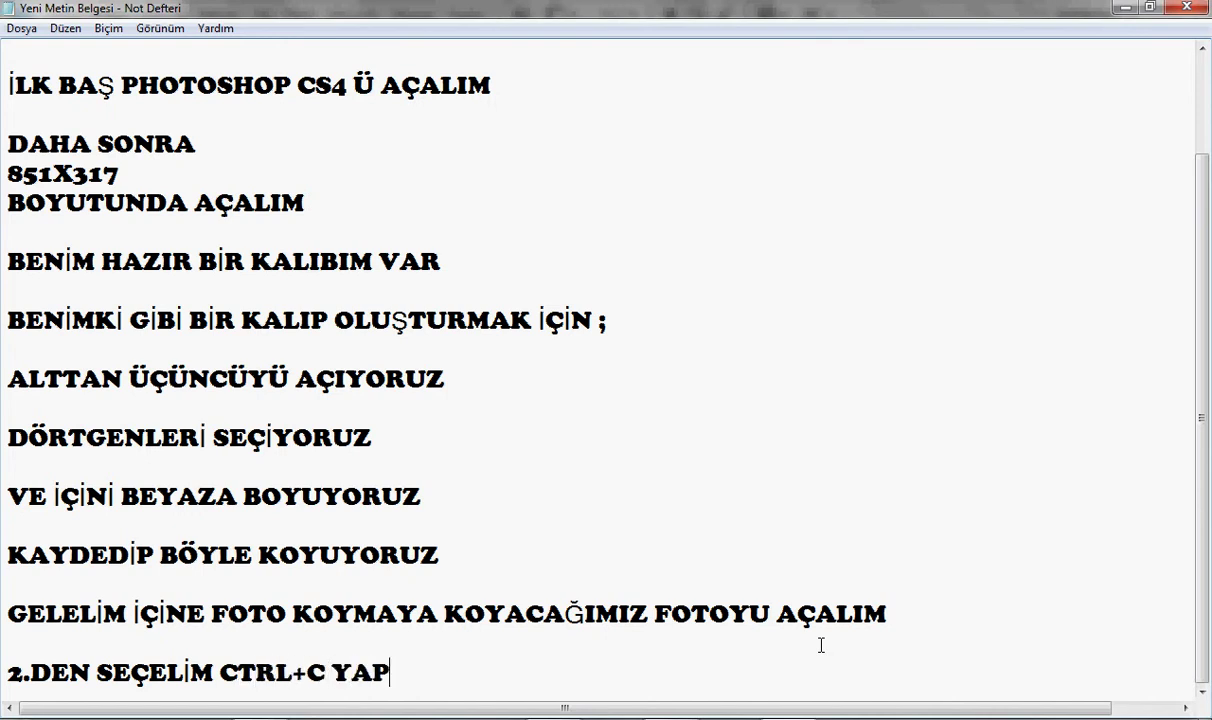
{"action": "type", "text": "ALIM"}
Step: Bring the diamond grid document forward in Photoshop, then return to the notes
{"action": "key", "text": "alt+Tab"}
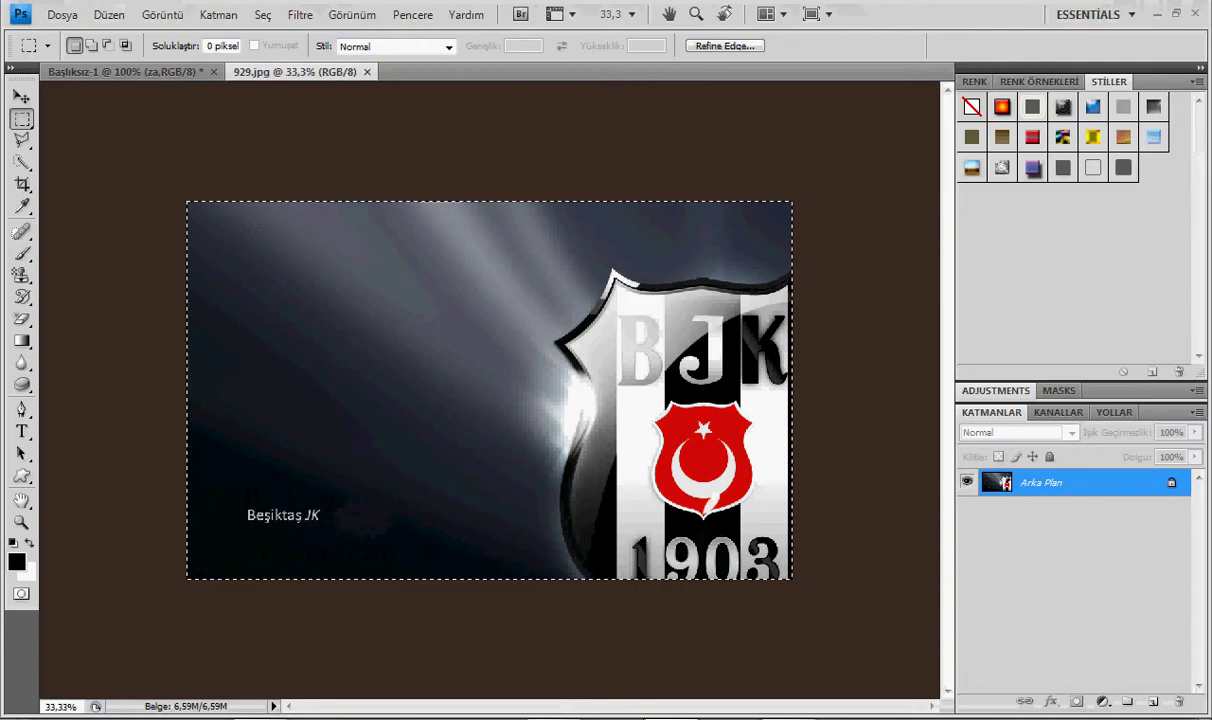
{"action": "left_click", "coordinate": [168, 72]}
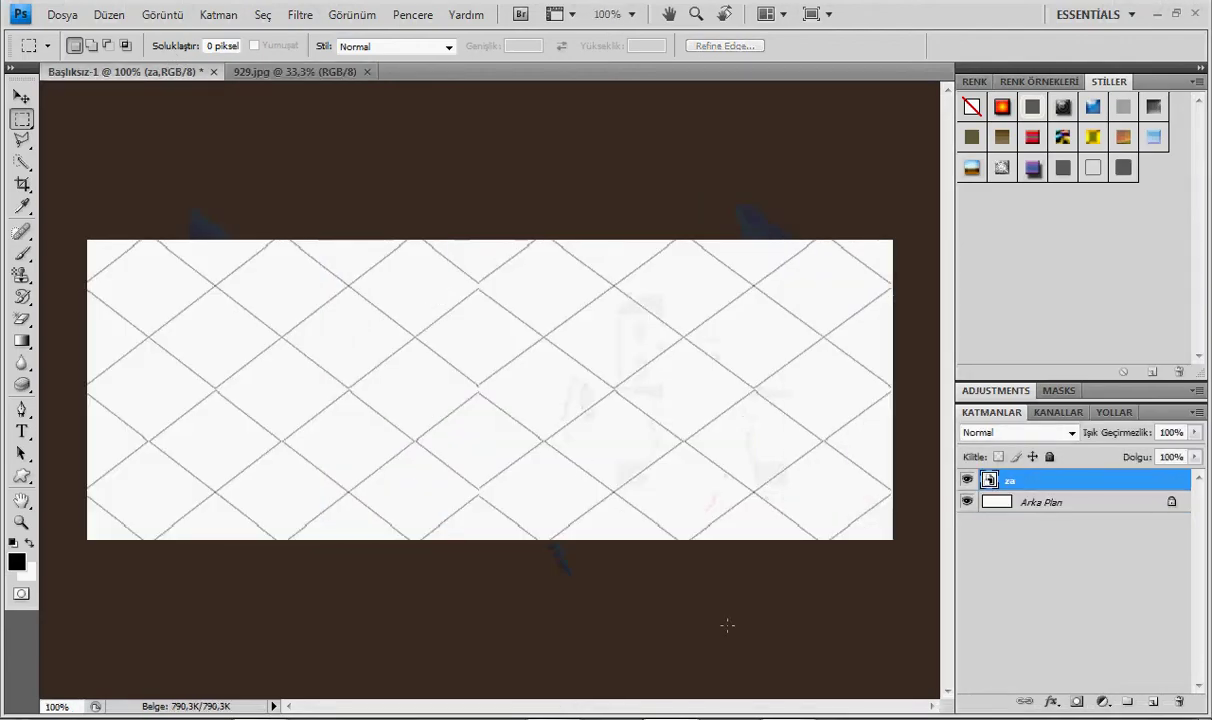
{"action": "key", "text": "alt+Tab"}
Step: Add the note TEKRAR FOTOYU AÇIP and show the lasso tool variants
{"action": "key", "text": "Return"}
{"action": "key", "text": "Return"}
{"action": "type", "text": "TE"}
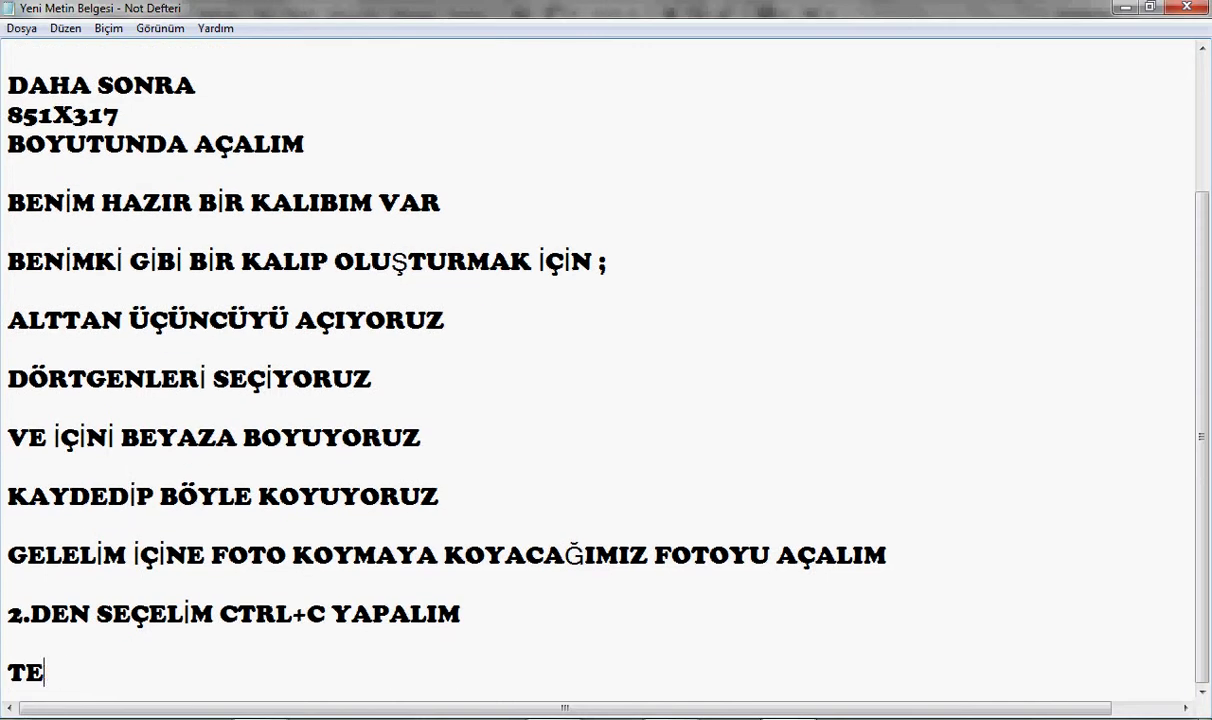
{"action": "type", "text": "KRAR F"}
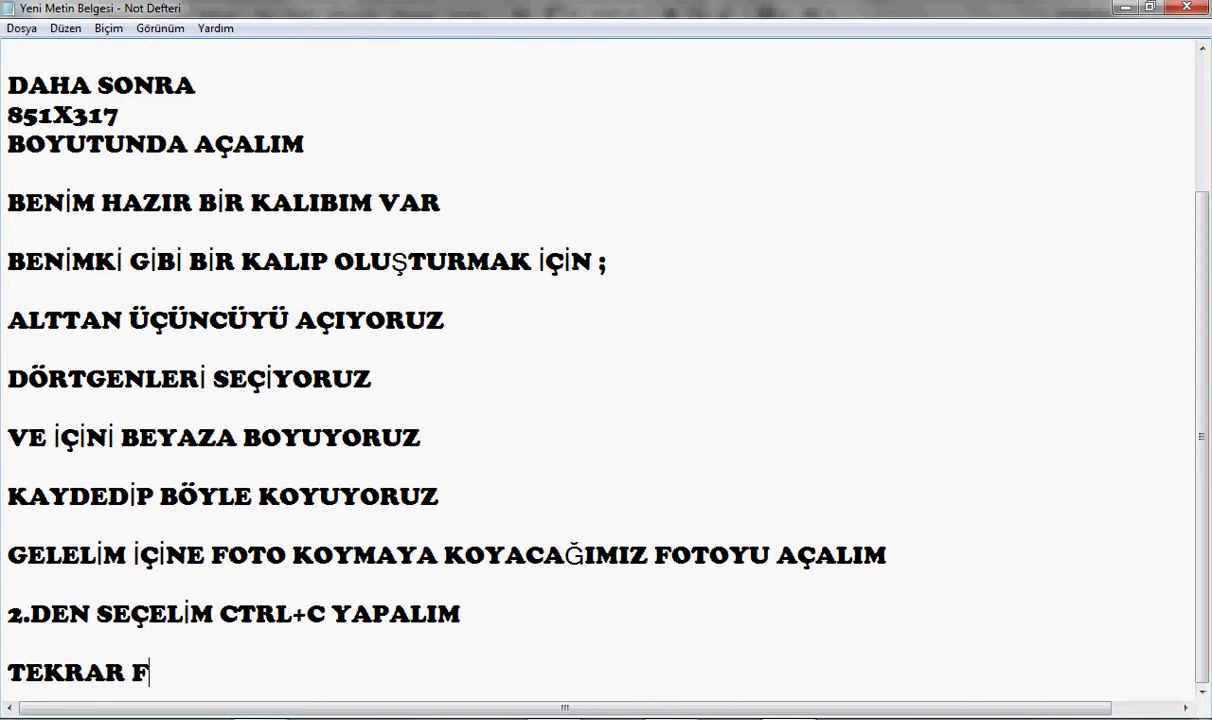
{"action": "type", "text": "OTOYU AÇ"}
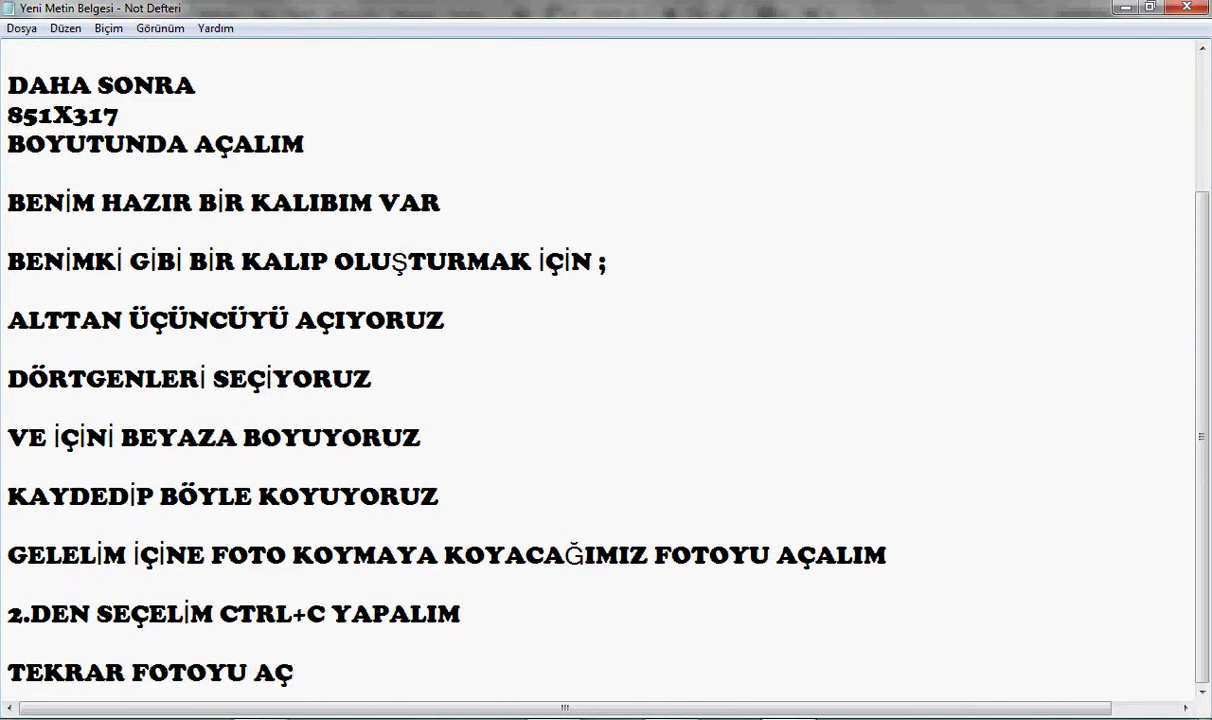
{"action": "type", "text": "IP"}
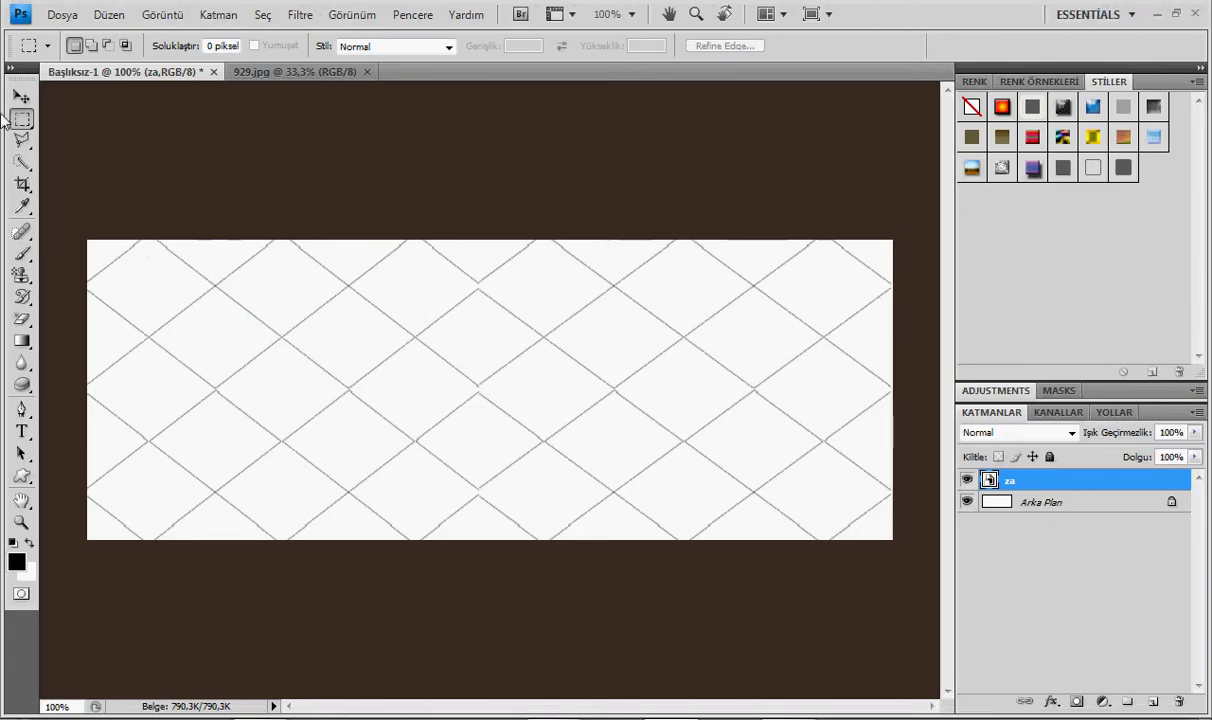
{"action": "left_click", "coordinate": [24, 141]}
{"action": "right_click", "coordinate": [24, 141]}
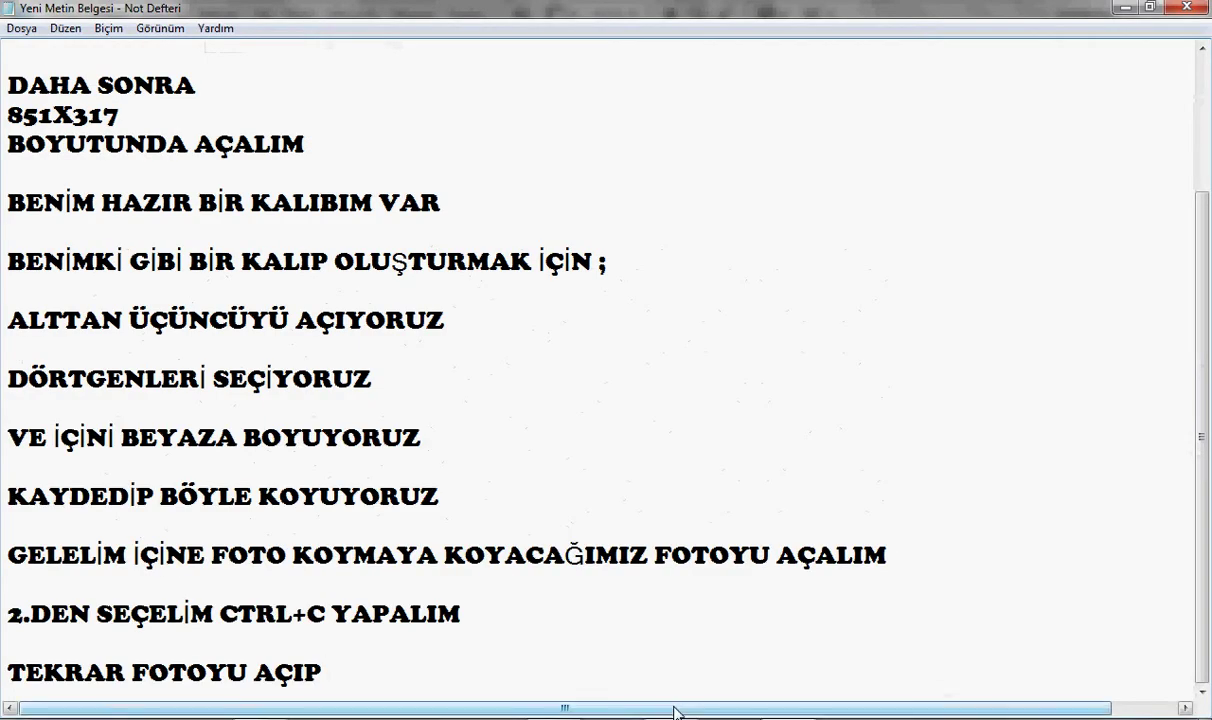
Step: Add the notes 3.DEN ÇOKGEN KEMENT ARACINI AÇALIM and VE SEÇELİM
{"action": "key", "text": "Return"}
{"action": "key", "text": "Return"}
{"action": "type", "text": "3.DEN "}
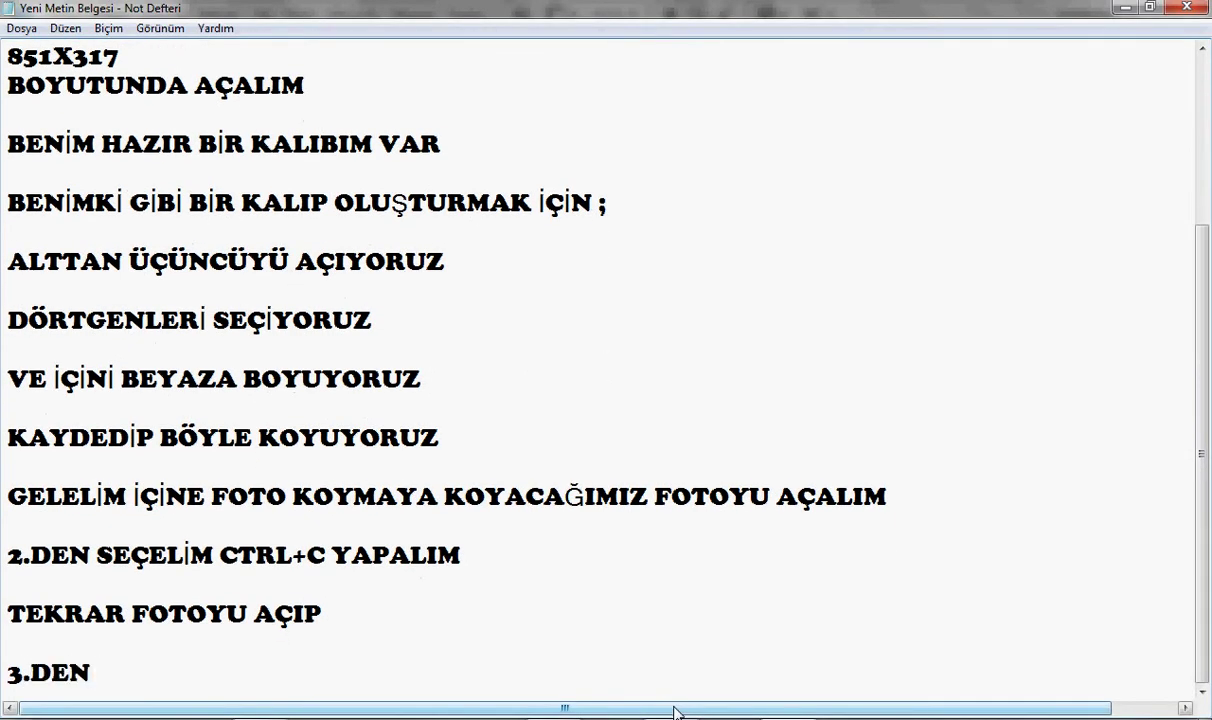
{"action": "type", "text": "ÇOKGEN KEM"}
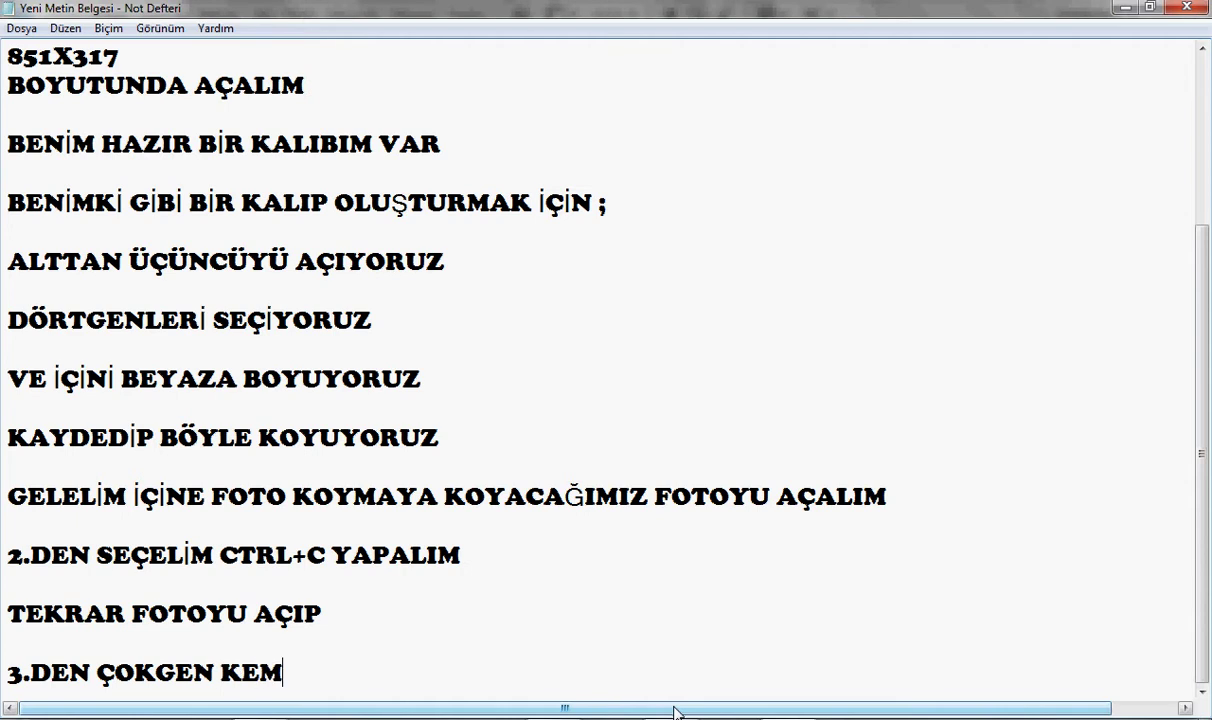
{"action": "type", "text": "ENT ARAC"}
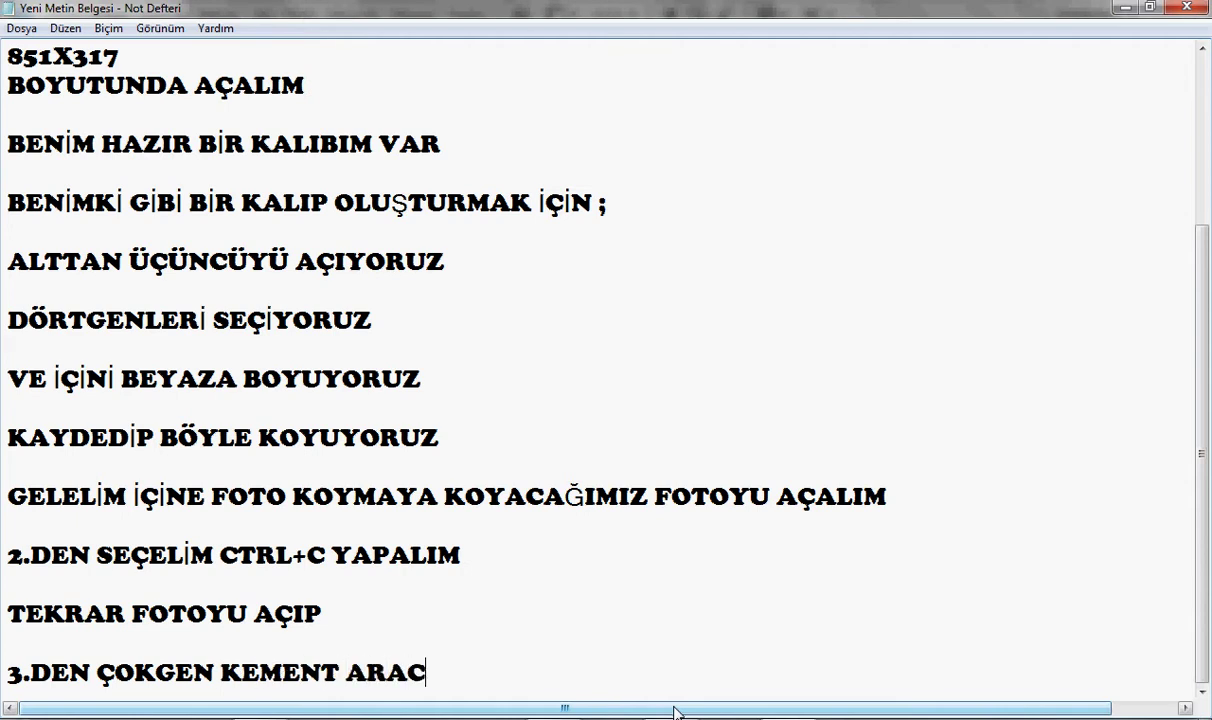
{"action": "type", "text": "INI AÇALIM"}
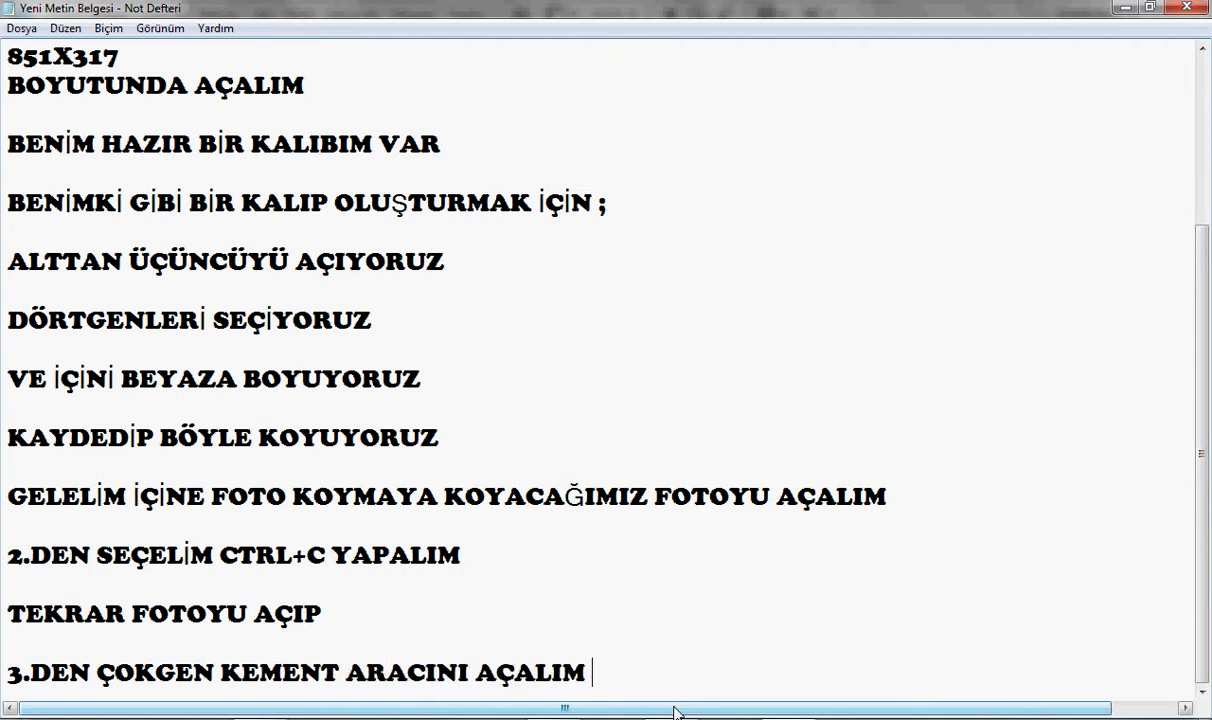
{"action": "key", "text": "Return"}
{"action": "key", "text": "Return"}
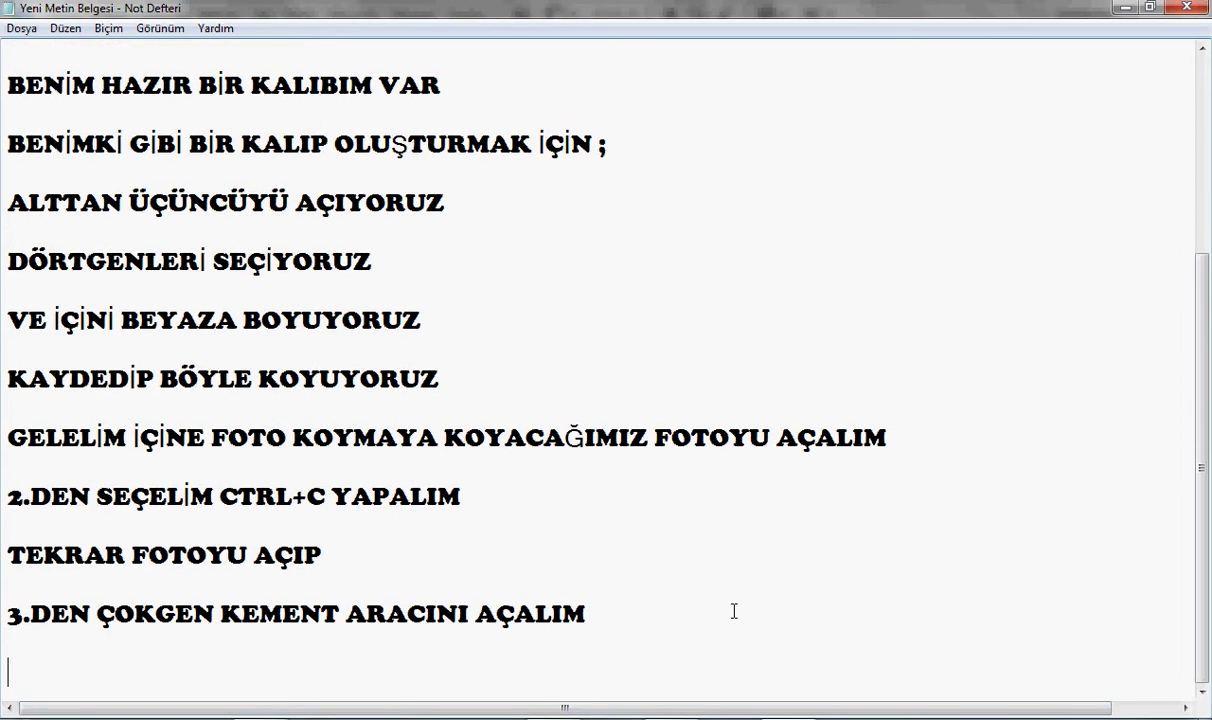
{"action": "type", "text": "SEÇE"}
{"action": "key", "text": "BackSpace"}
{"action": "key", "text": "BackSpace"}
{"action": "key", "text": "BackSpace"}
{"action": "type", "text": "VE SEÇEK"}
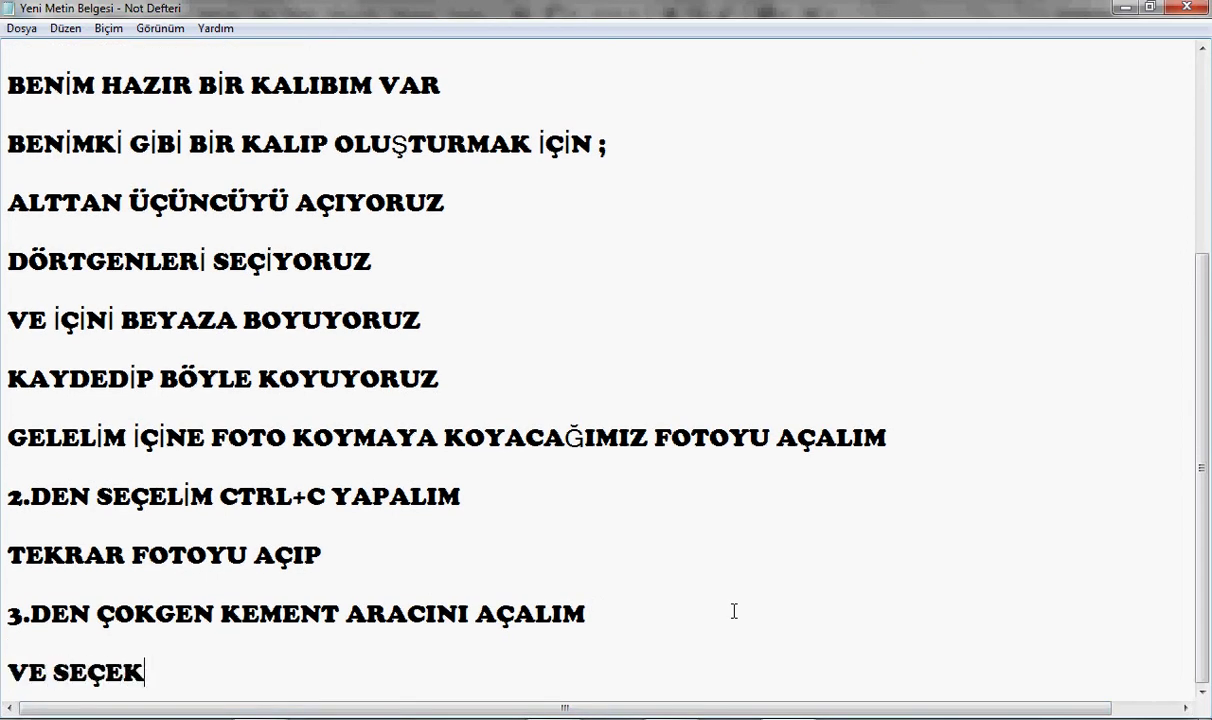
{"action": "key", "text": "BackSpace"}
{"action": "type", "text": "LİM"}
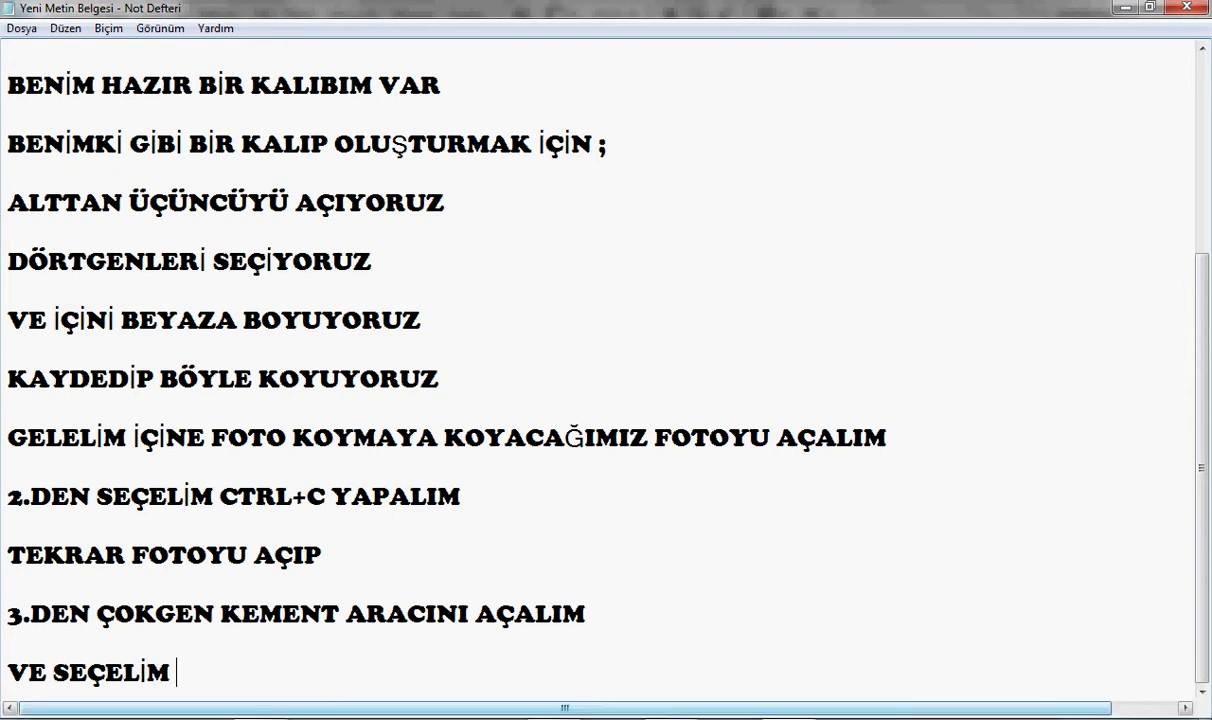
{"action": "key", "text": "alt+Tab"}
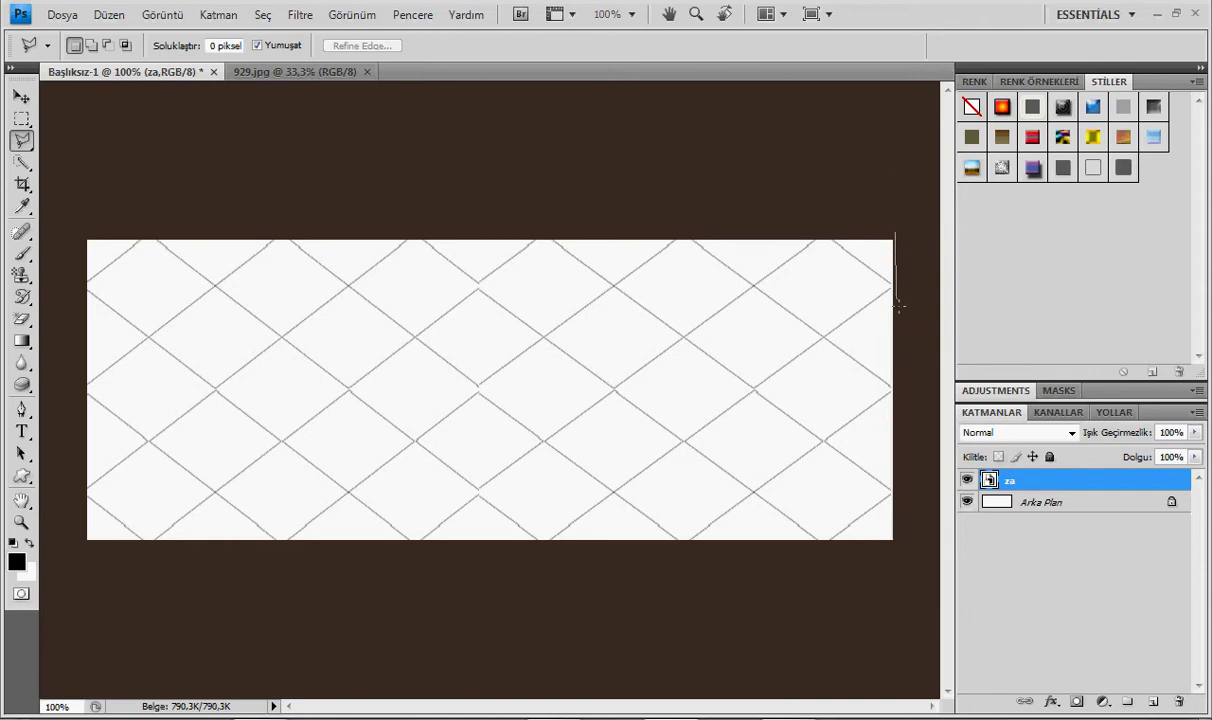
Step: Draw a Polygonal Lasso zigzag selection over the right-hand diamonds, then start a new note line
{"action": "left_click", "coordinate": [890, 390]}
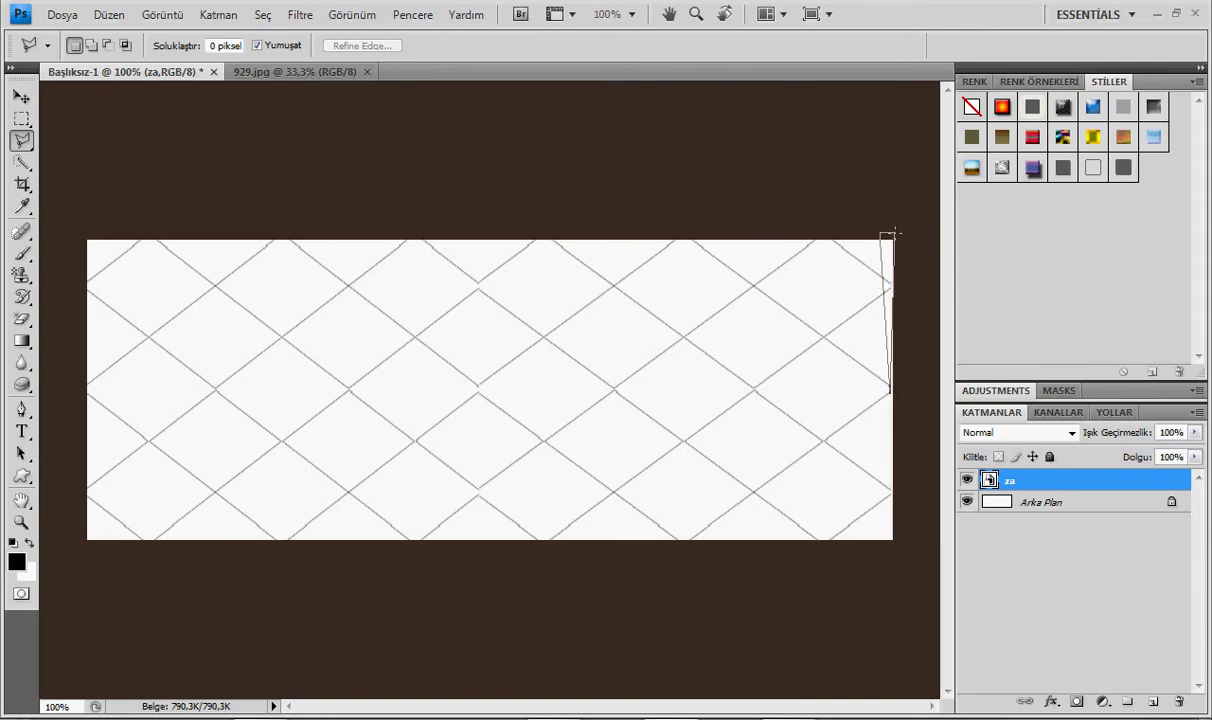
{"action": "left_click", "coordinate": [893, 233]}
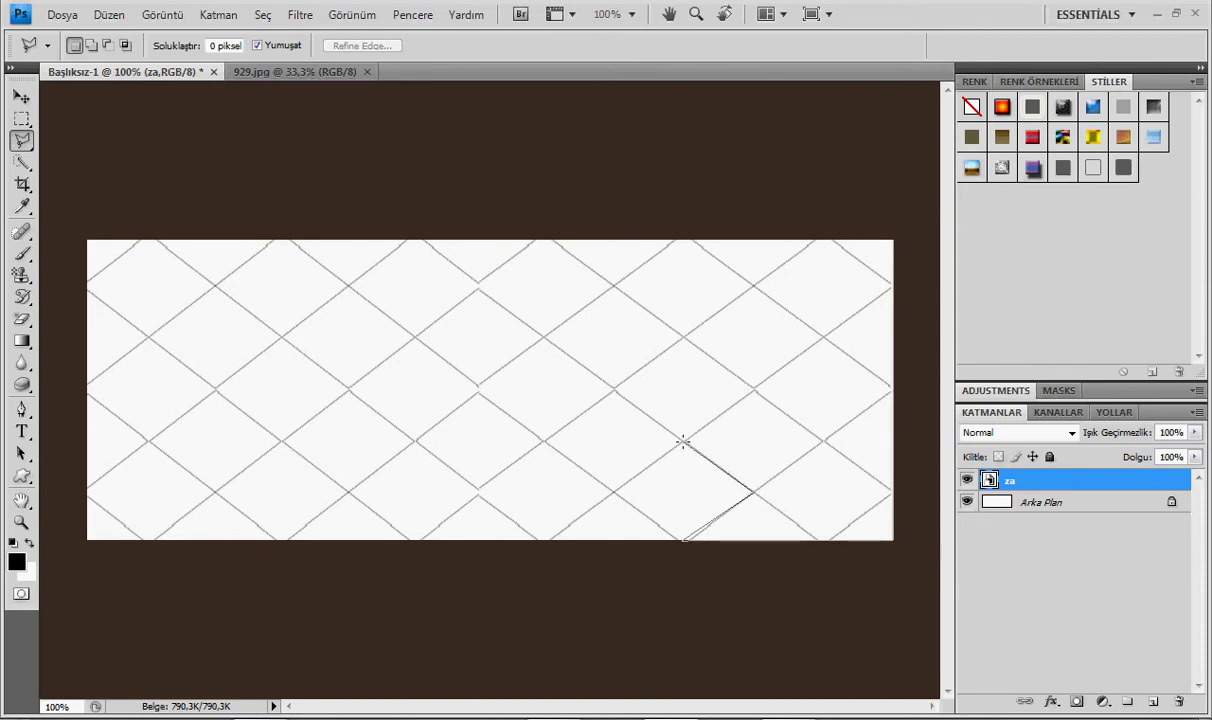
{"action": "left_click", "coordinate": [751, 387]}
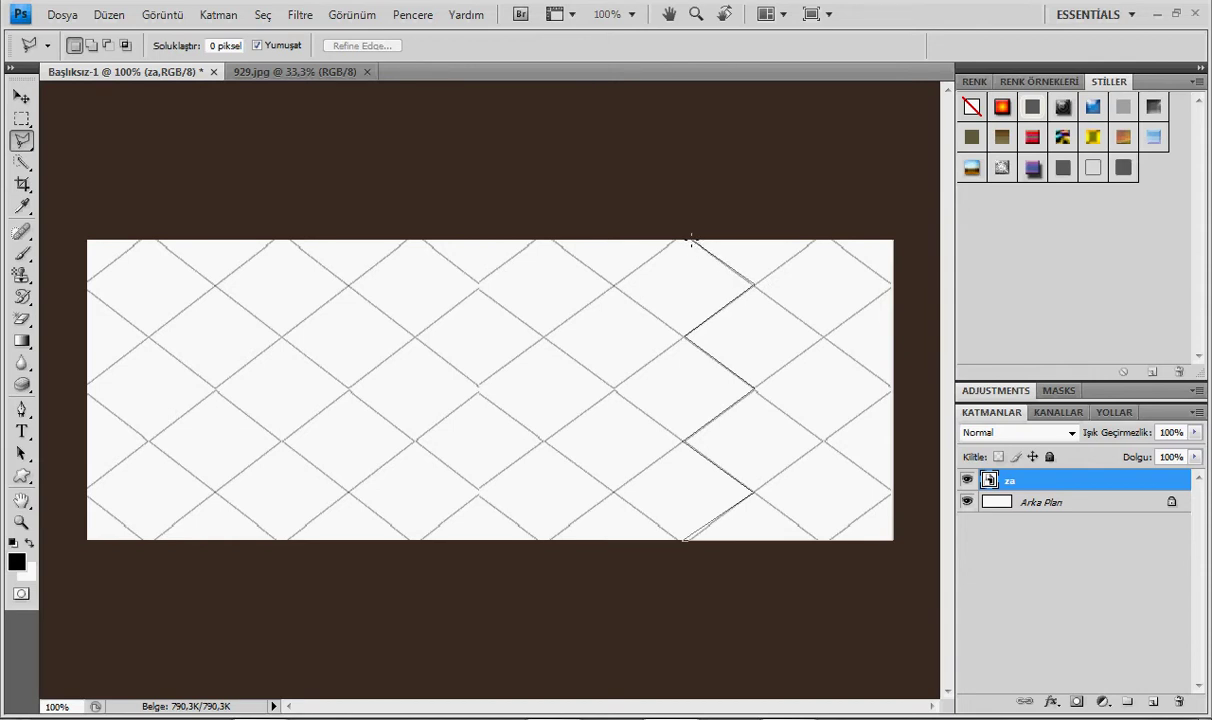
{"action": "left_click", "coordinate": [691, 240]}
{"action": "double_click", "coordinate": [894, 233]}
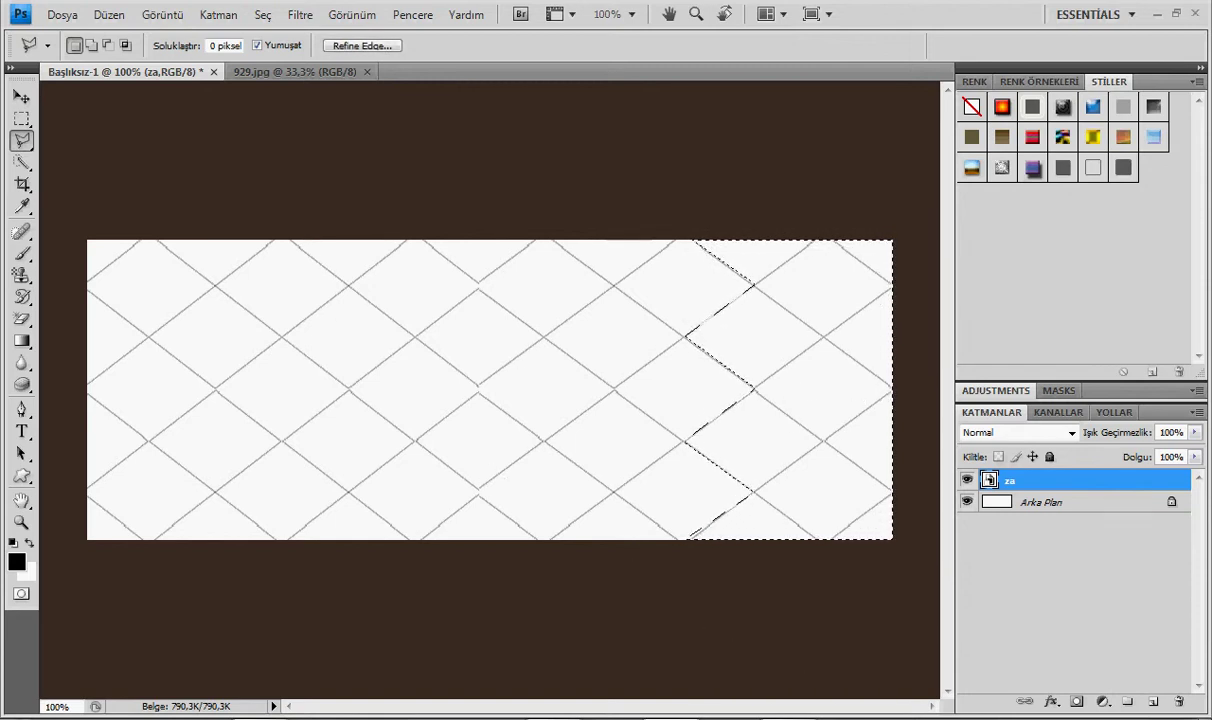
{"action": "key", "text": "alt+Tab"}
{"action": "key", "text": "Return"}
Step: Add the note 'SEÇTİK DÜZENDEN İÇİNE YAPIŞTIR DİYELİM' in Notepad and return to Photoshop
{"action": "type", "text": "SEÇT"}
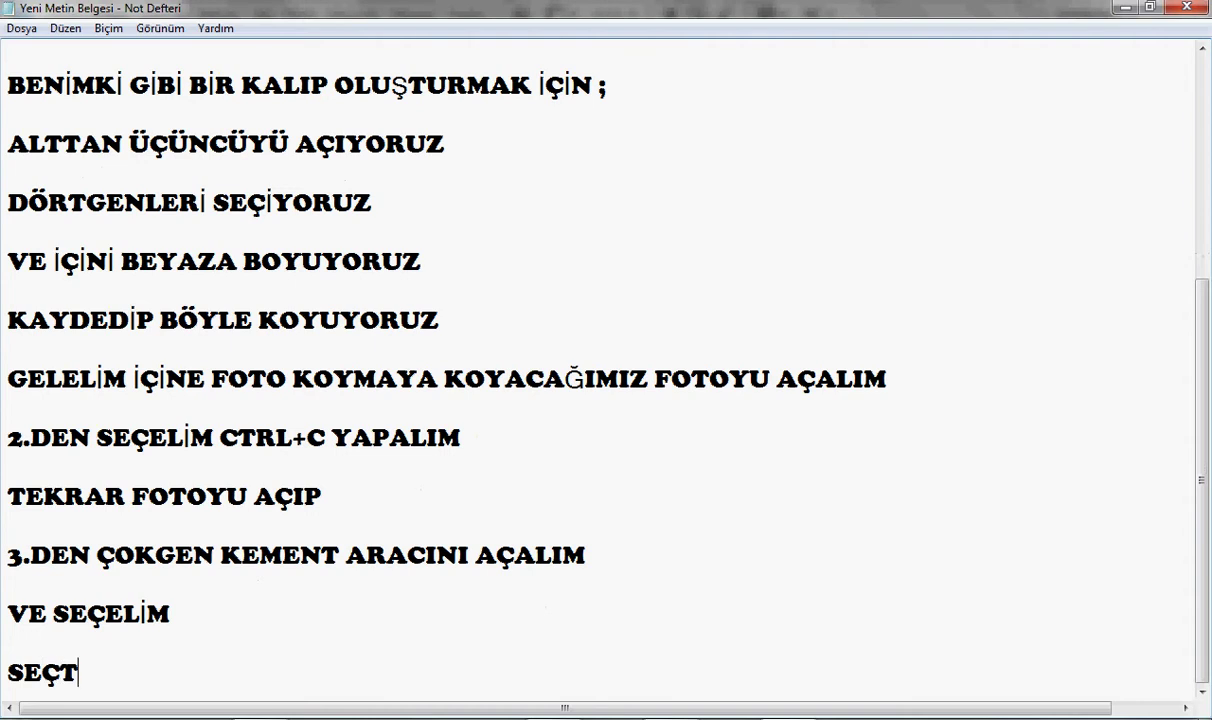
{"action": "type", "text": "İK DÜZ"}
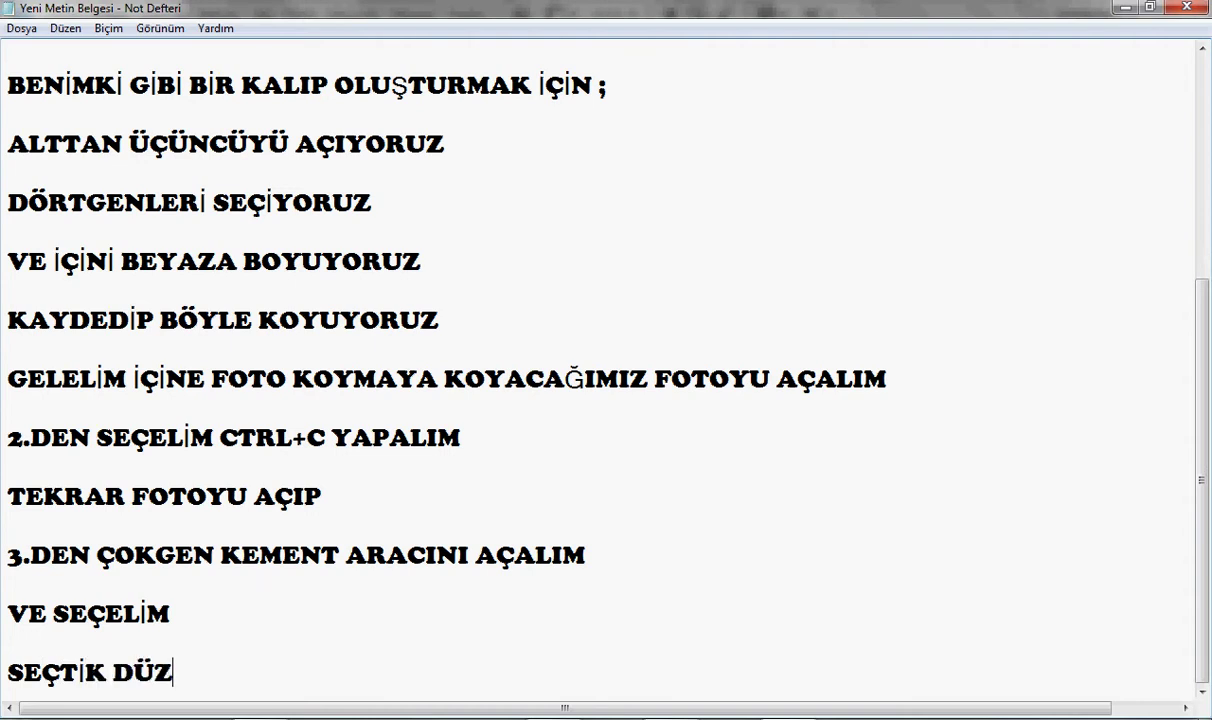
{"action": "type", "text": "ENDEN İÇİNE "}
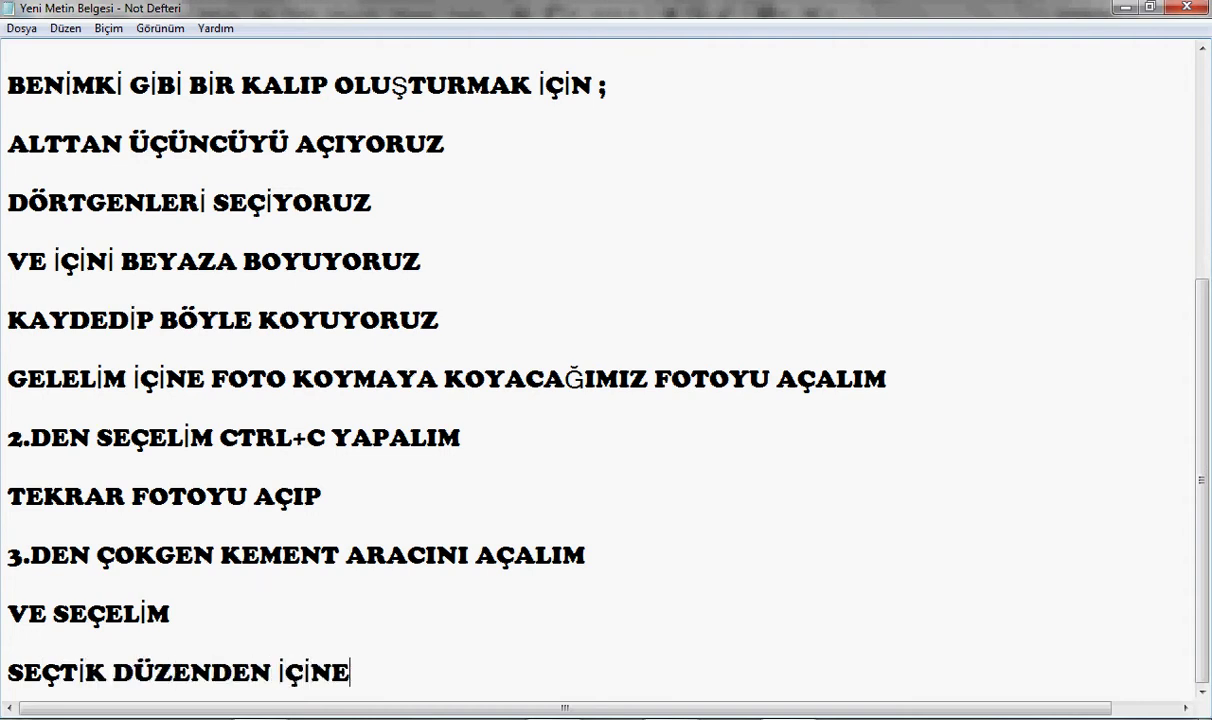
{"action": "type", "text": "YAPI"}
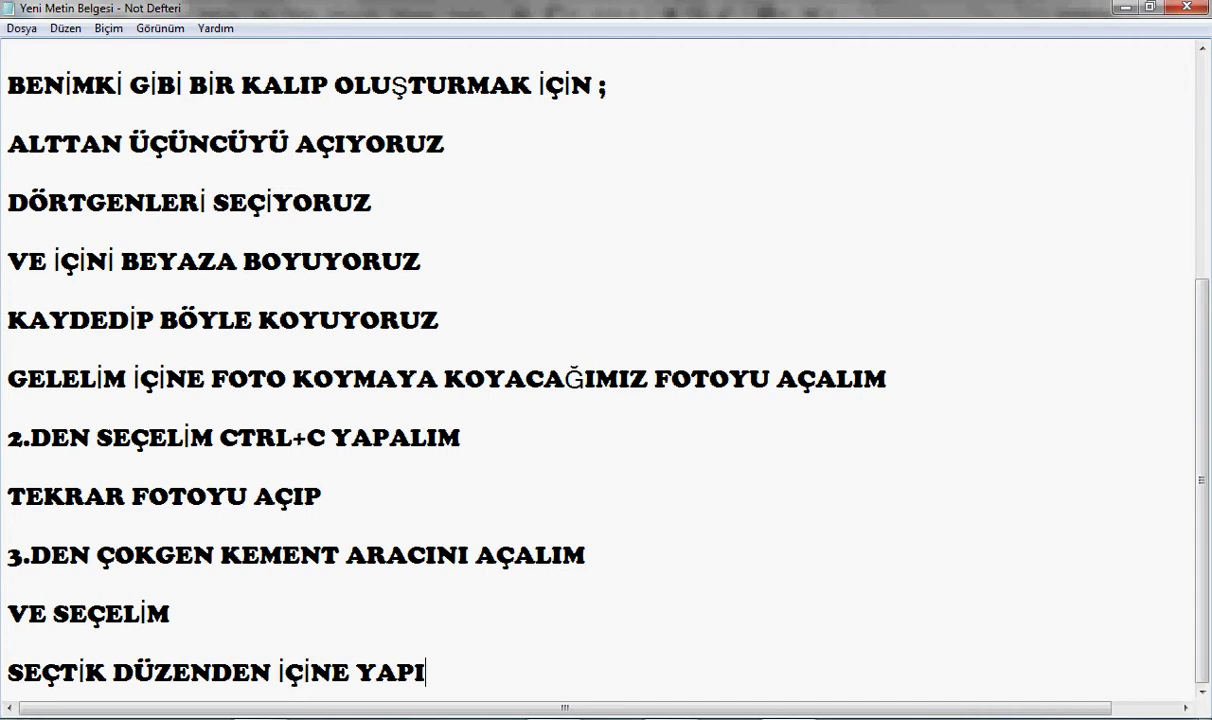
{"action": "type", "text": "ŞTIR DİT"}
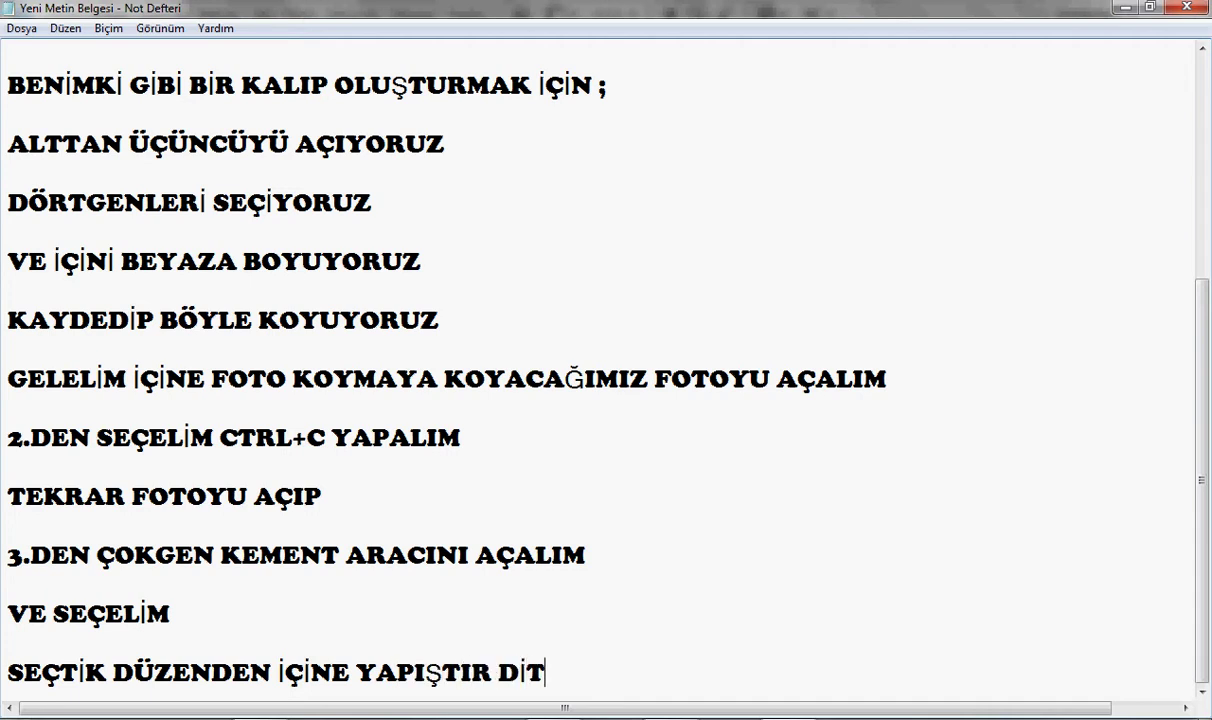
{"action": "key", "text": "BackSpace"}
{"action": "type", "text": "YELİ"}
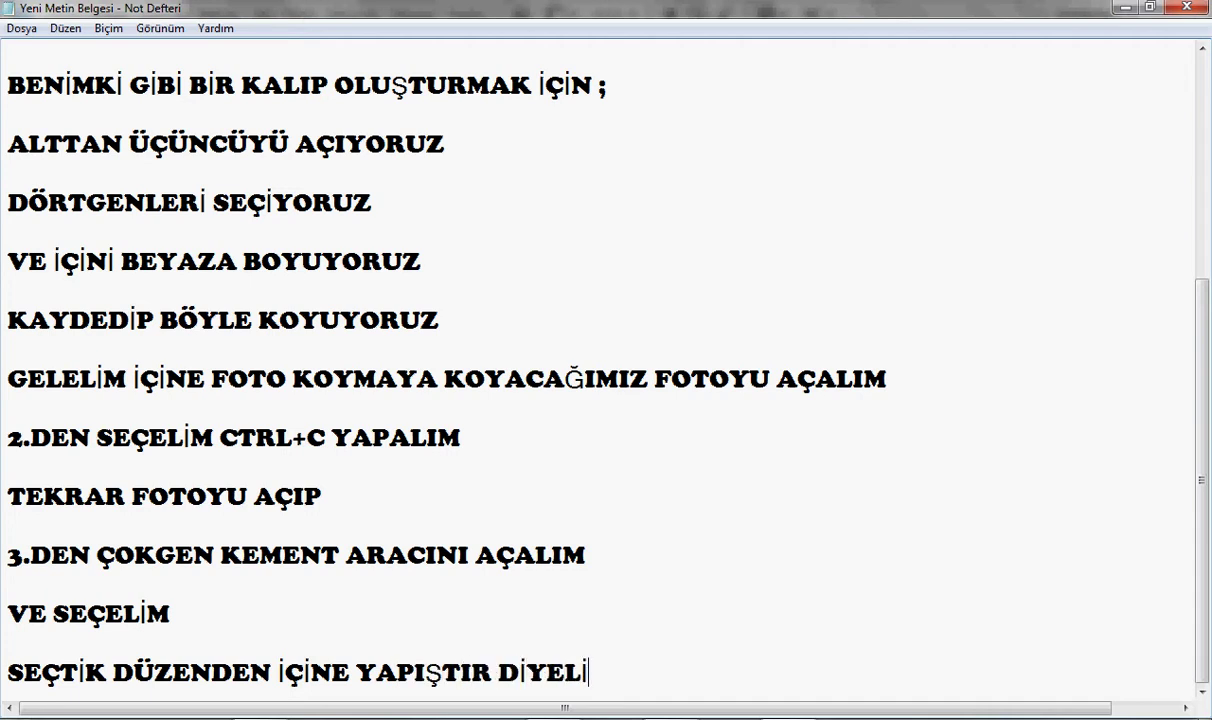
{"action": "type", "text": "M"}
{"action": "key", "text": "alt+Tab"}
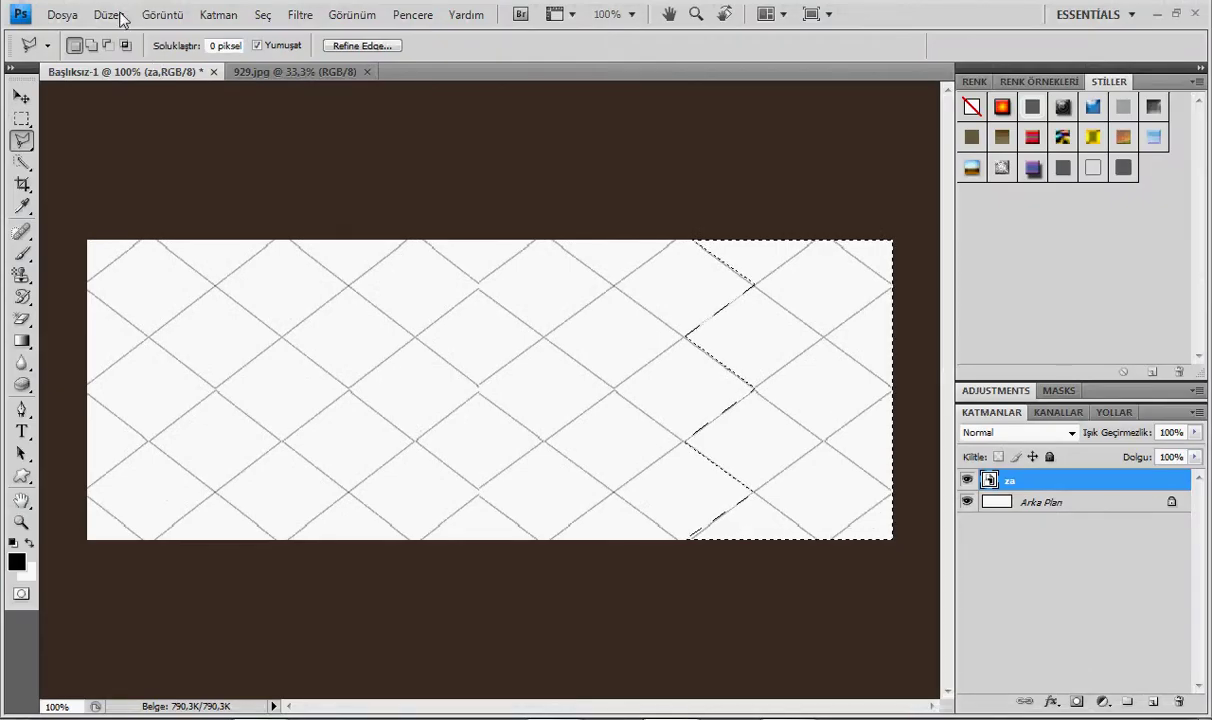
Step: Paste the copied photo into the zigzag selection (Düzen > İçine Yapıştır) and drag it to reframe
{"action": "left_click", "coordinate": [110, 15]}
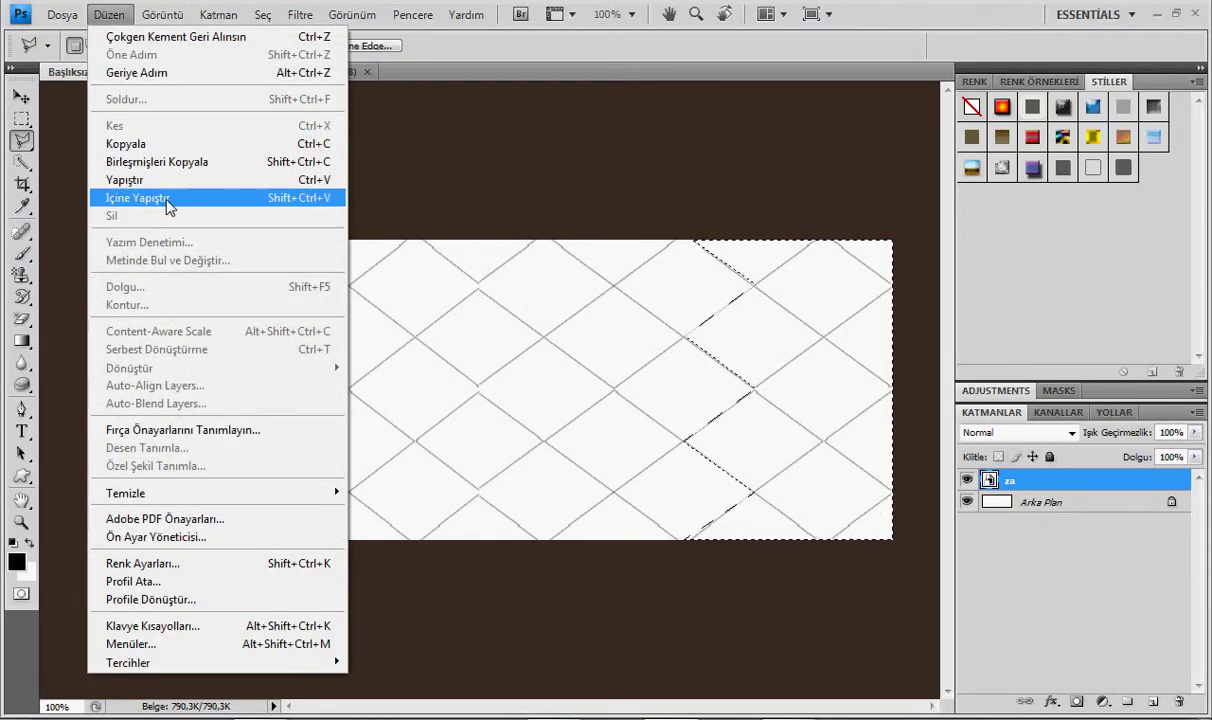
{"action": "left_click", "coordinate": [167, 200]}
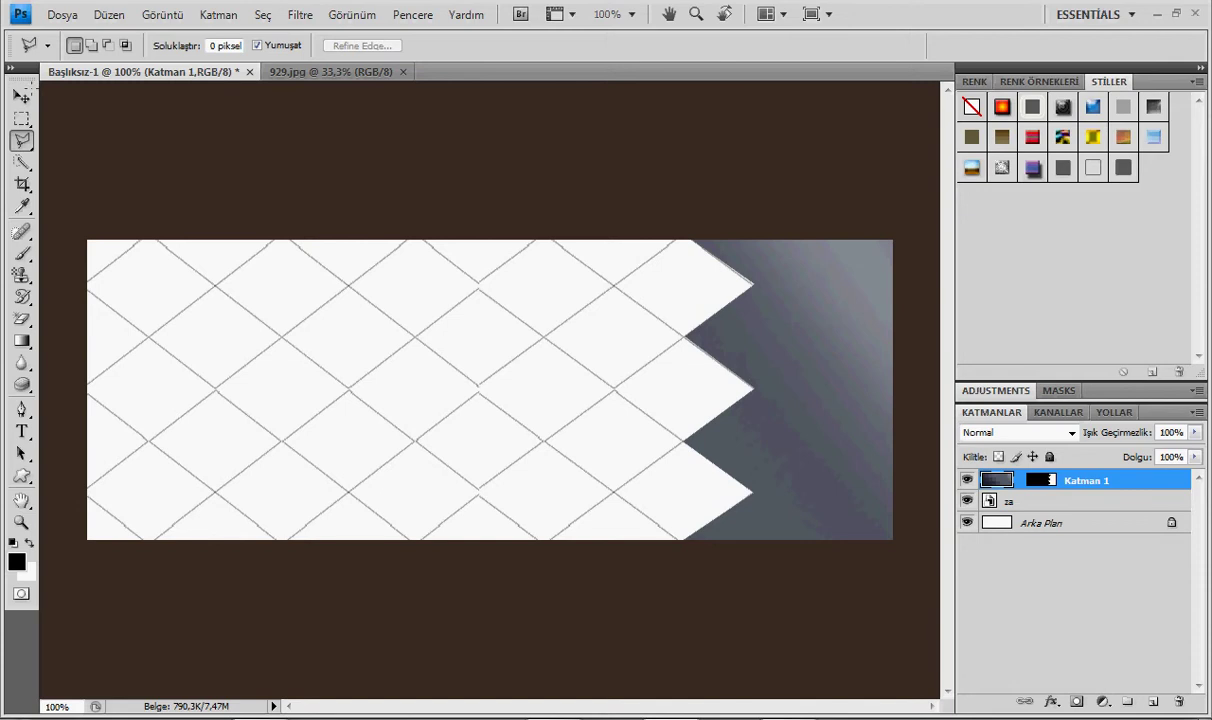
{"action": "left_click", "coordinate": [21, 96]}
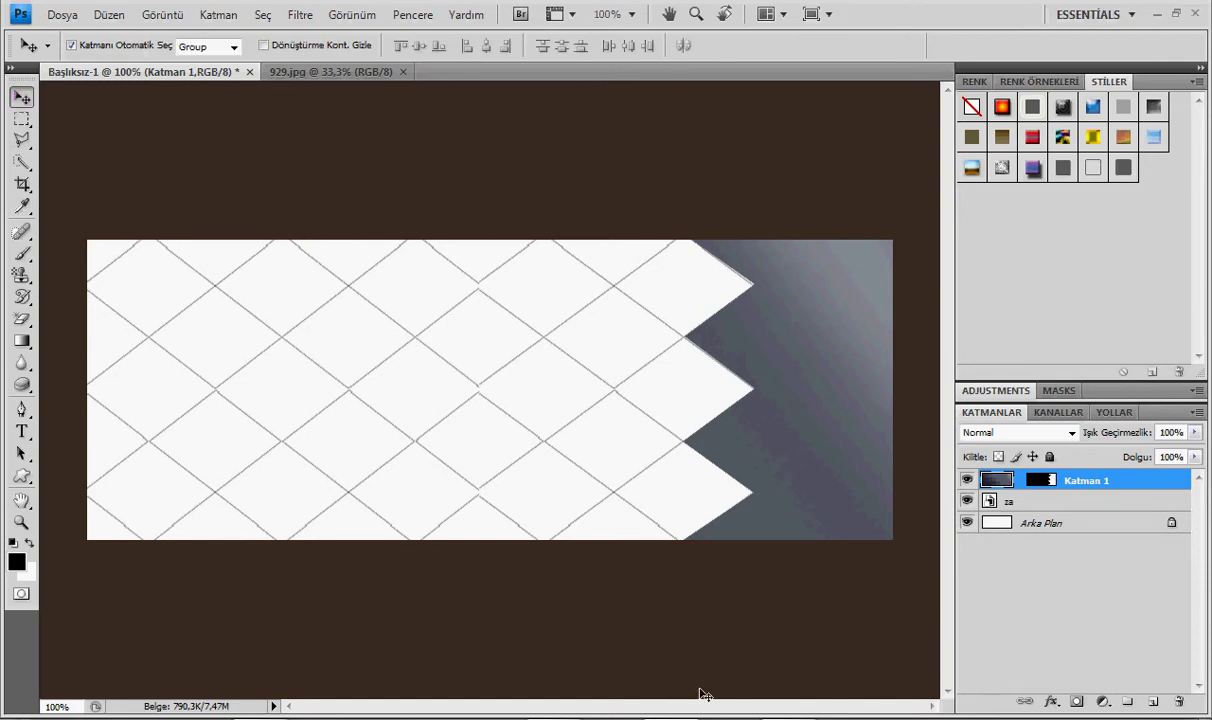
{"action": "mouse_move", "coordinate": [829, 457]}
{"action": "left_mouse_down"}
{"action": "mouse_move", "coordinate": [712, 395]}
{"action": "mouse_move", "coordinate": [707, 341]}
{"action": "mouse_move", "coordinate": [679, 289]}
{"action": "mouse_move", "coordinate": [617, 249]}
{"action": "mouse_move", "coordinate": [833, 414]}
{"action": "mouse_move", "coordinate": [767, 396]}
{"action": "mouse_move", "coordinate": [722, 438]}
{"action": "mouse_move", "coordinate": [636, 482]}
{"action": "mouse_move", "coordinate": [604, 482]}
{"action": "mouse_move", "coordinate": [839, 434]}
{"action": "mouse_move", "coordinate": [790, 487]}
{"action": "mouse_move", "coordinate": [632, 456]}
{"action": "mouse_move", "coordinate": [679, 514]}
{"action": "mouse_move", "coordinate": [793, 503]}
{"action": "left_mouse_up"}
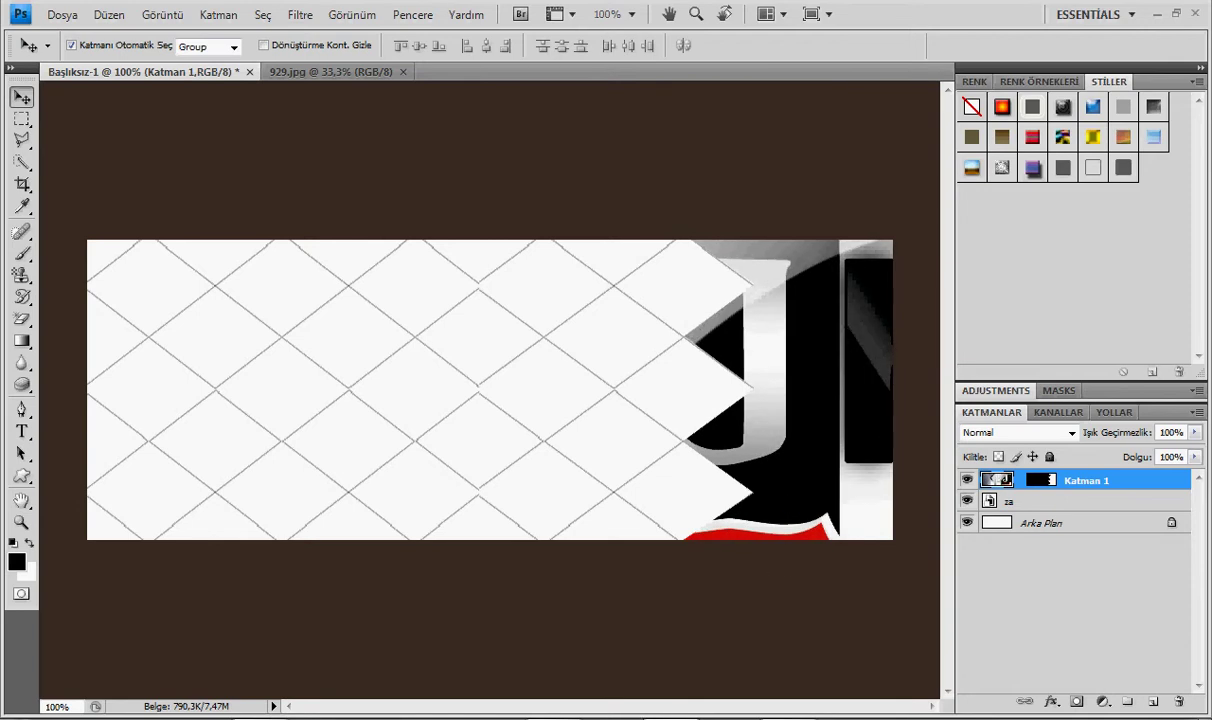
Step: Type the apology notes 'KUSURA BAKMAYIN FOTO BÜYÜK OLDU' and a line about pausing to shrink it
{"action": "key", "text": "Return"}
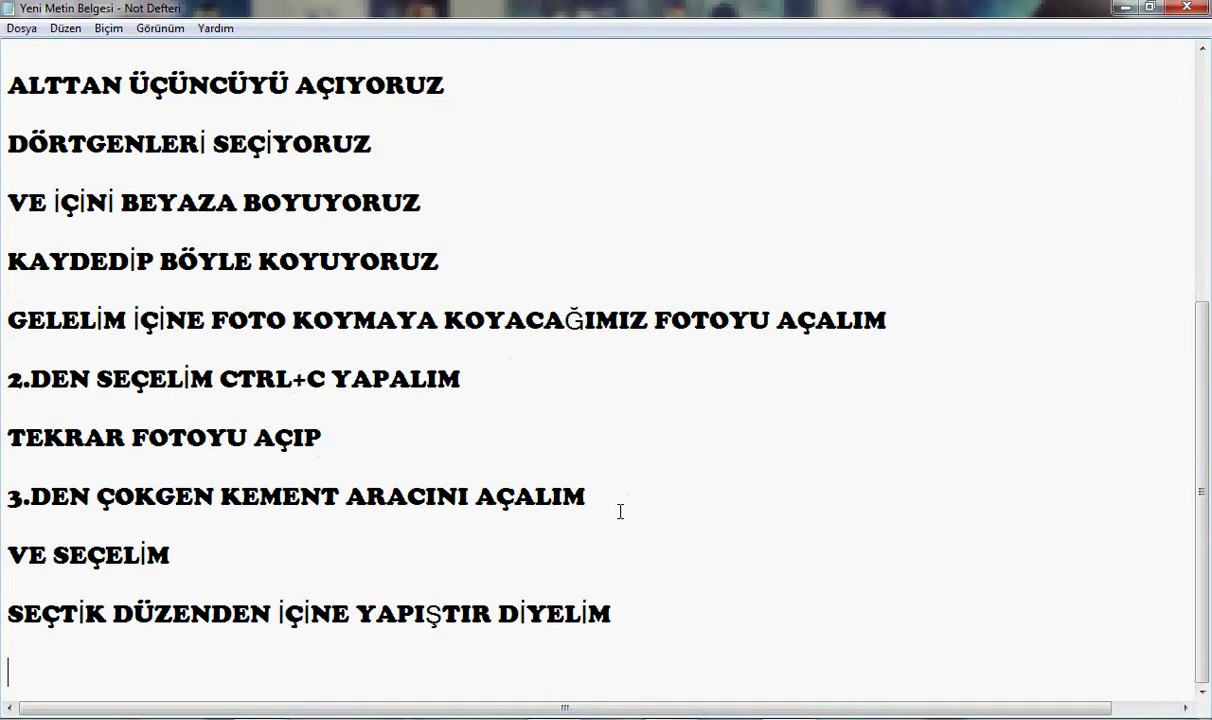
{"action": "type", "text": "KUSURA "}
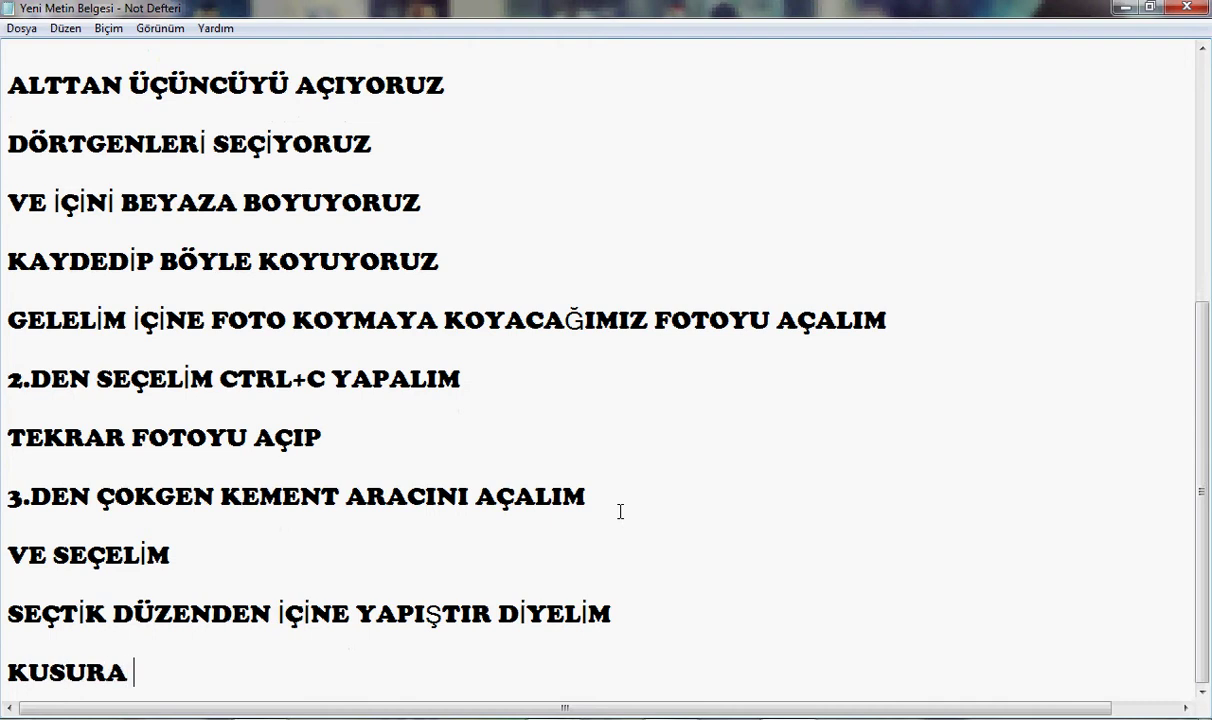
{"action": "type", "text": "BAKMAYIN FO"}
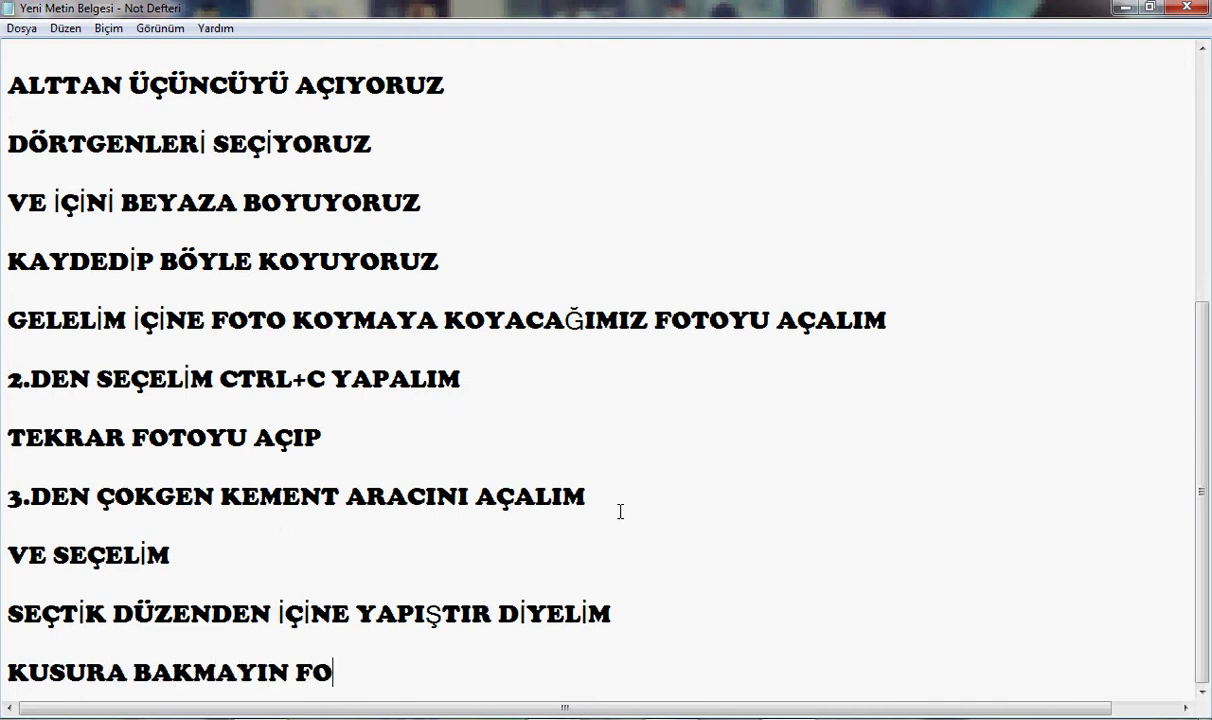
{"action": "type", "text": "TO BÜYÜK O"}
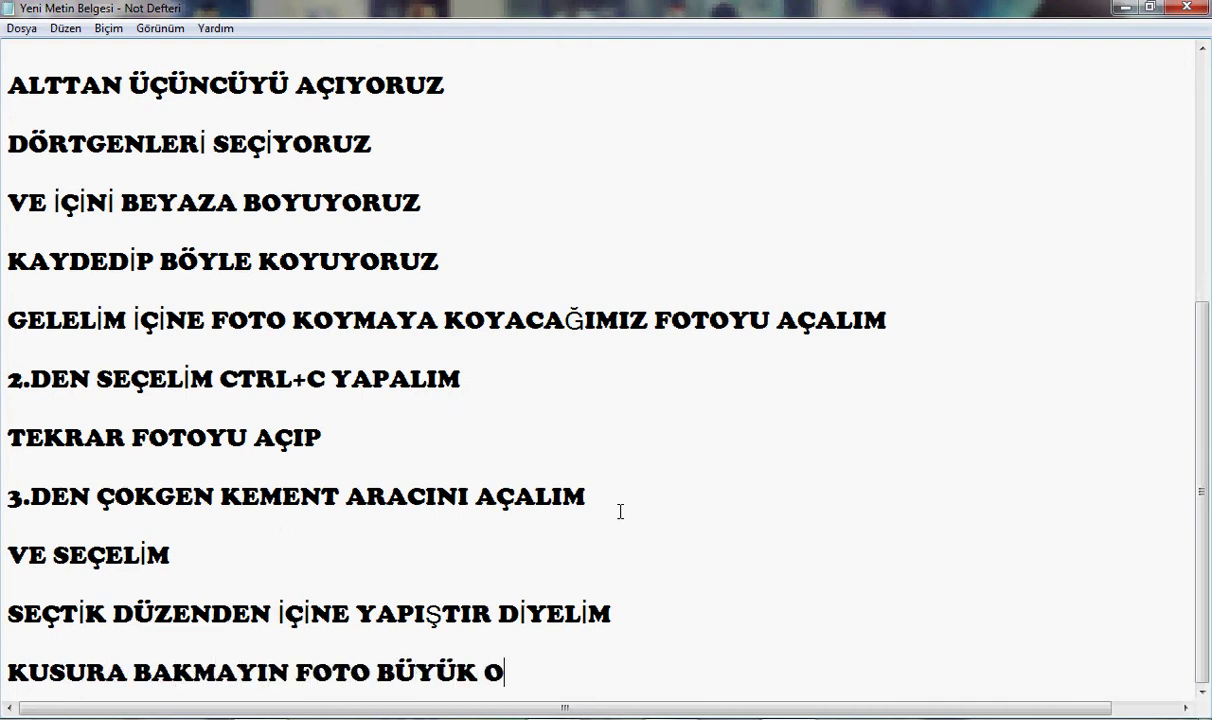
{"action": "type", "text": "LDU"}
{"action": "key", "text": "Return"}
{"action": "type", "text": "VİDE"}
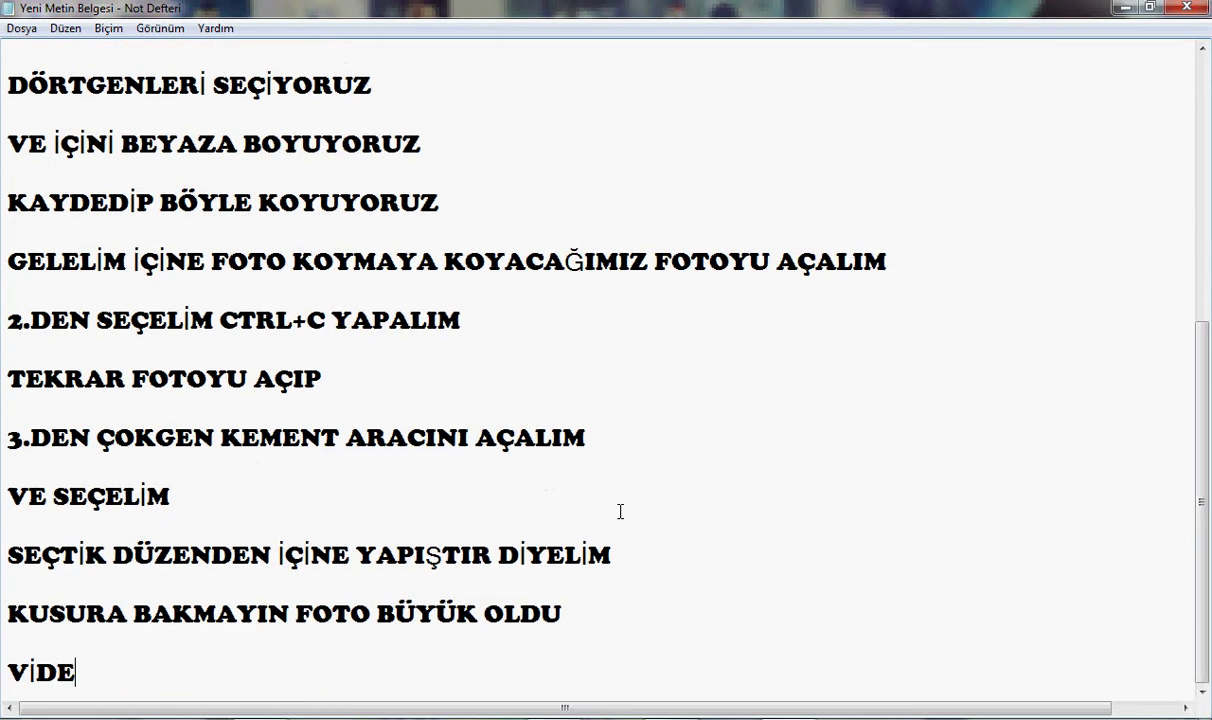
{"action": "type", "text": "OYU DURDU"}
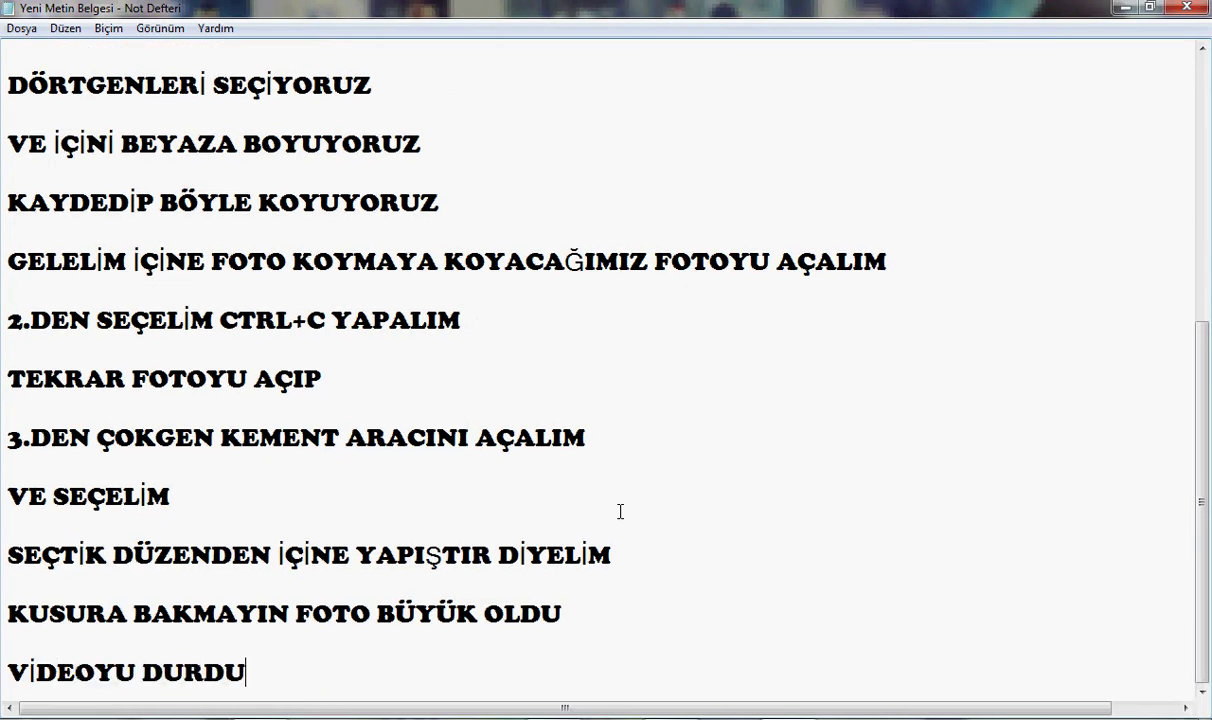
{"action": "type", "text": "RUP"}
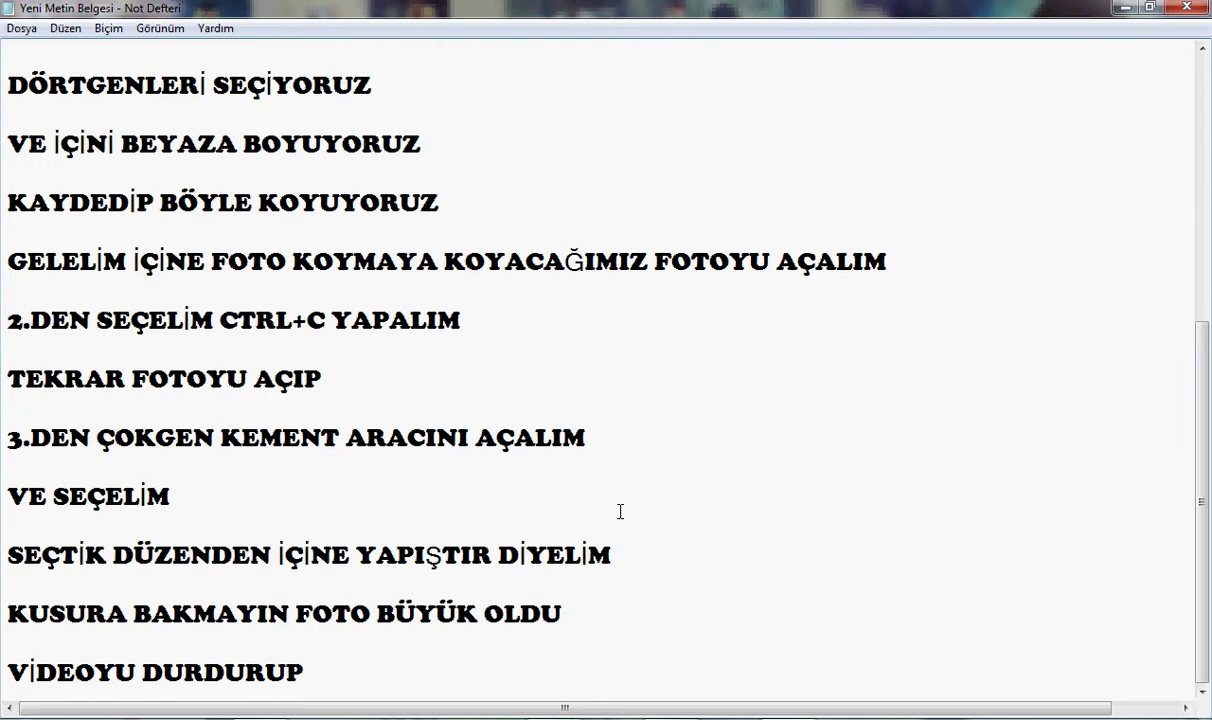
{"action": "type", "text": " KÜÇÜLİ"}
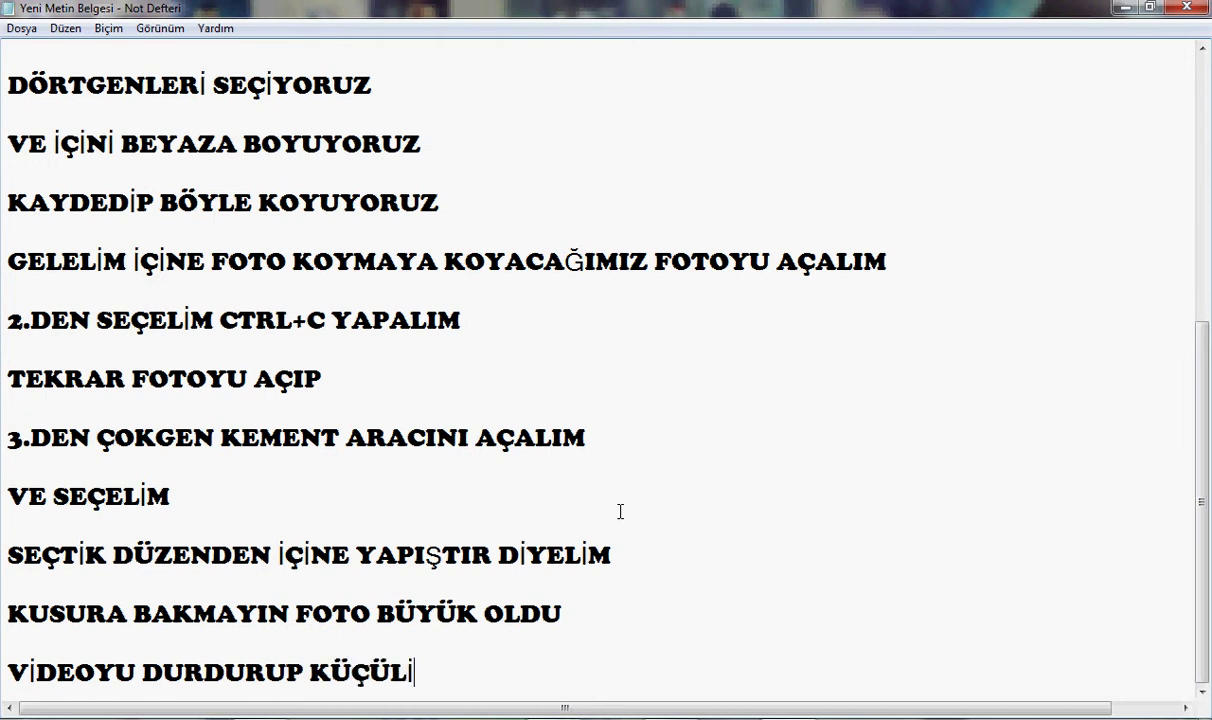
{"action": "type", "text": "YİM"}
{"action": "key", "text": "BackSpace"}
{"action": "key", "text": "BackSpace"}
{"action": "key", "text": "BackSpace"}
{"action": "type", "text": "TİYİM "}
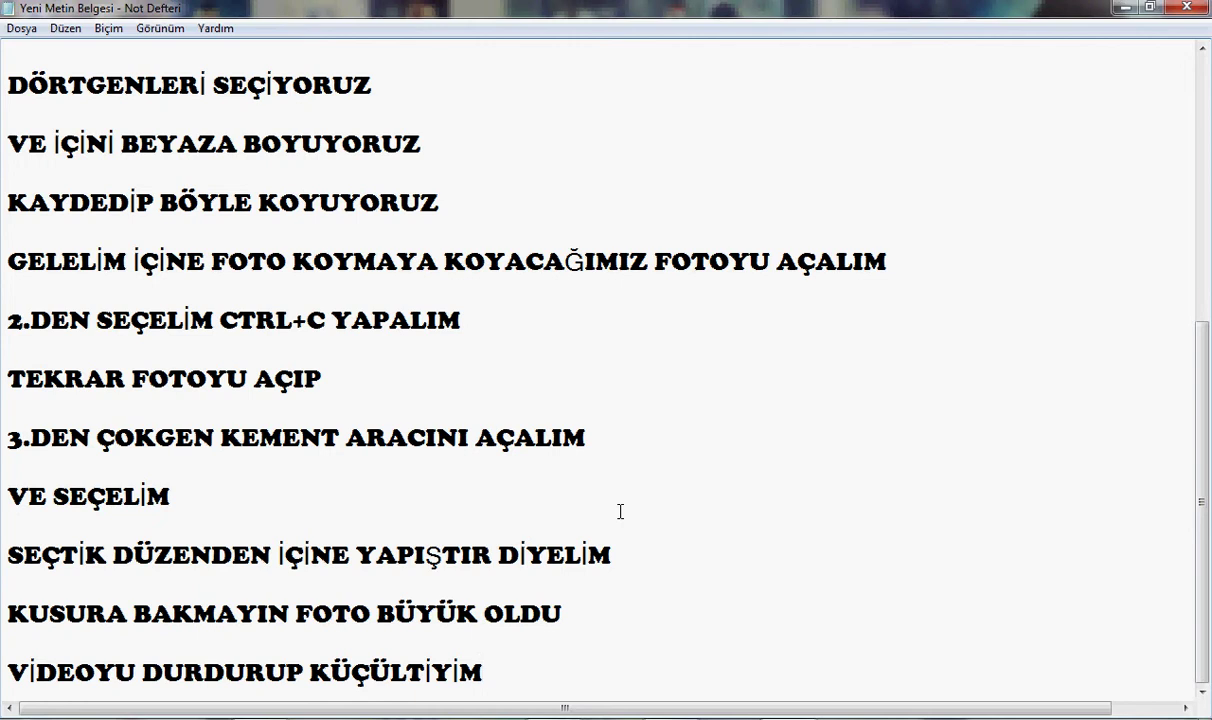
{"action": "type", "text": "DEVAM D"}
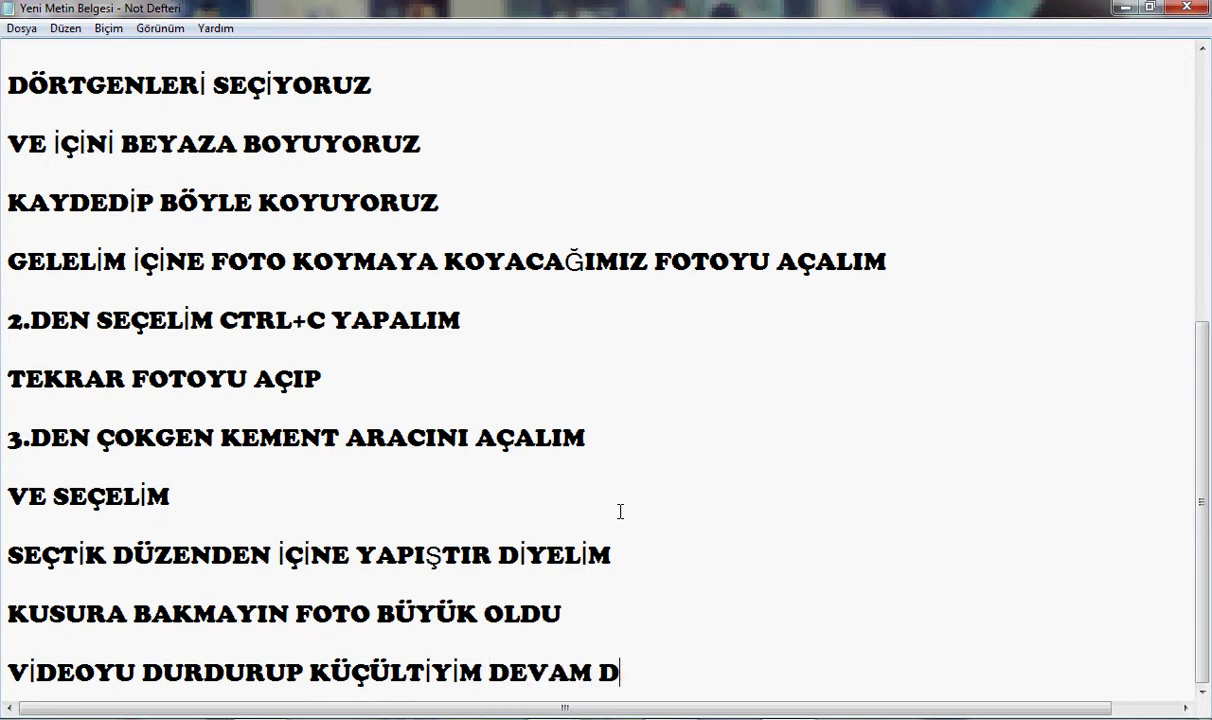
{"action": "key", "text": "BackSpace"}
{"action": "type", "text": "EDERİZ NASI"}
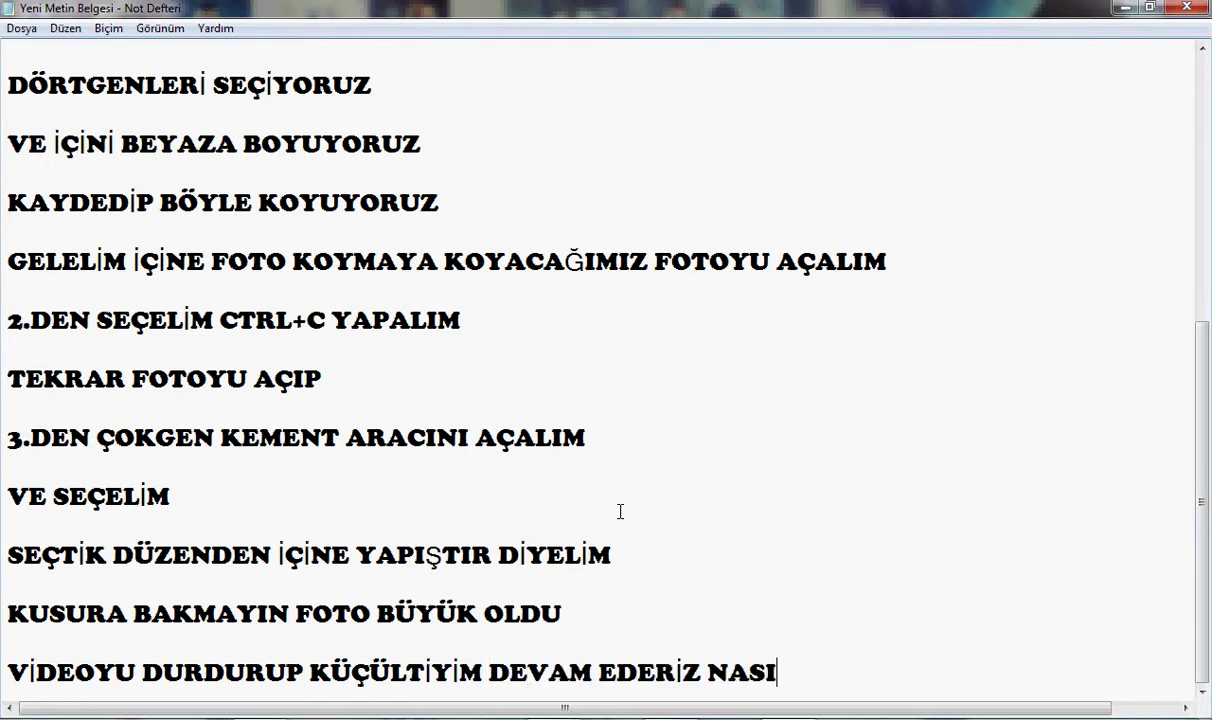
{"action": "type", "text": "L OLSA "}
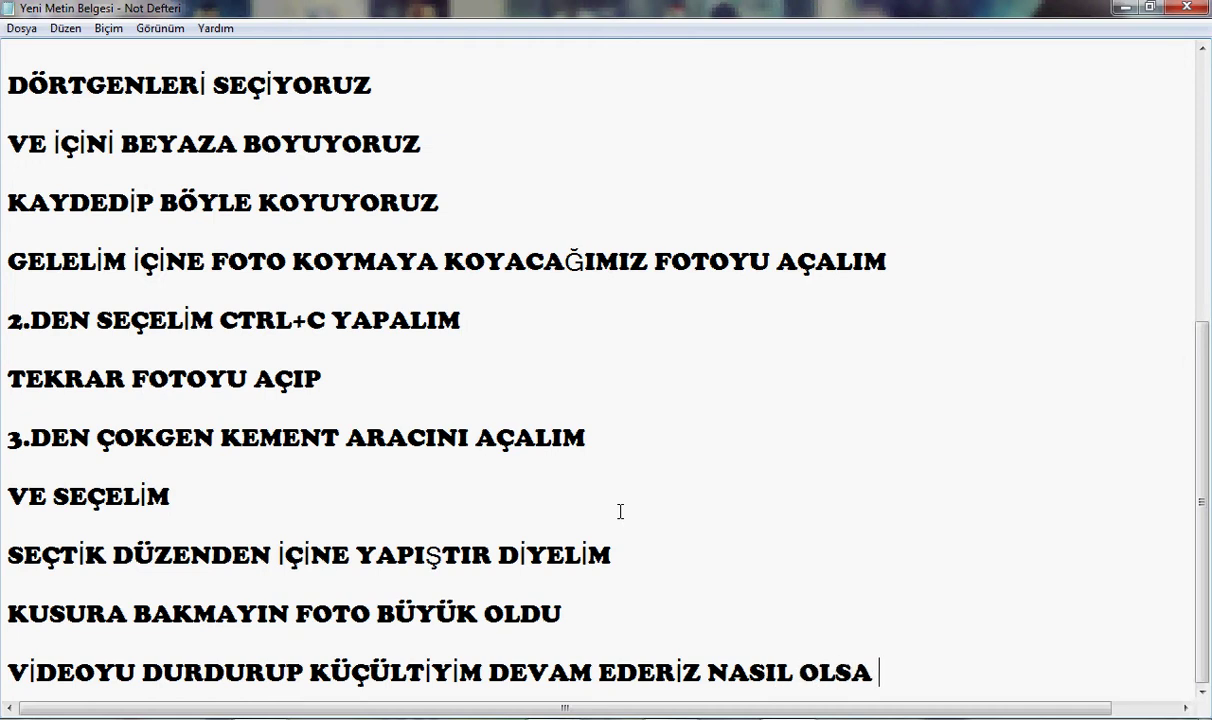
{"action": "type", "text": "SİZEGÖ"}
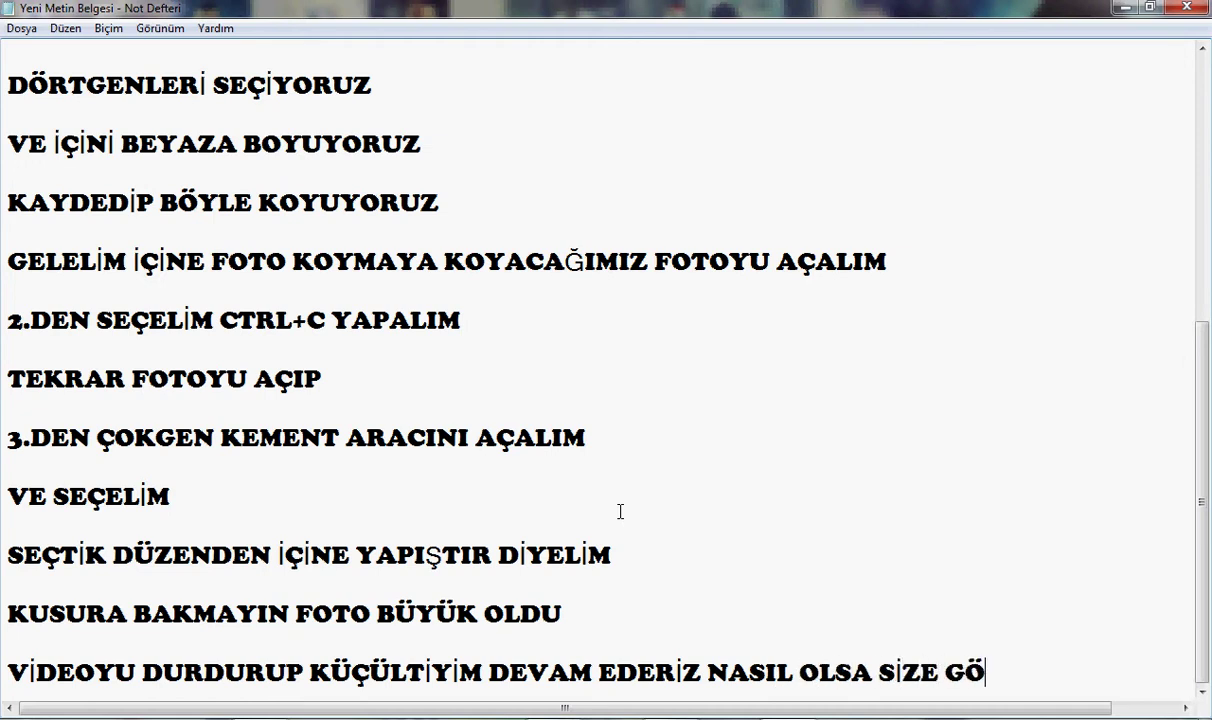
{"action": "type", "text": "SERDİ"}
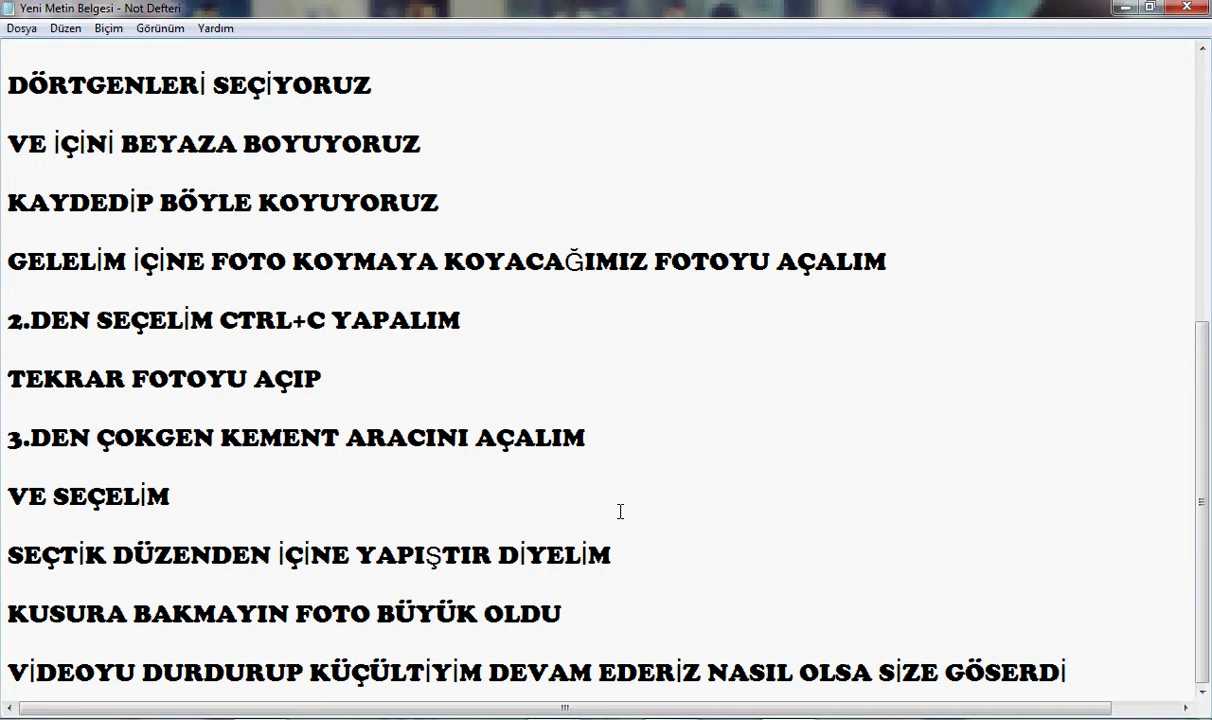
{"action": "type", "text": "M"}
{"action": "type", "text": "T"}
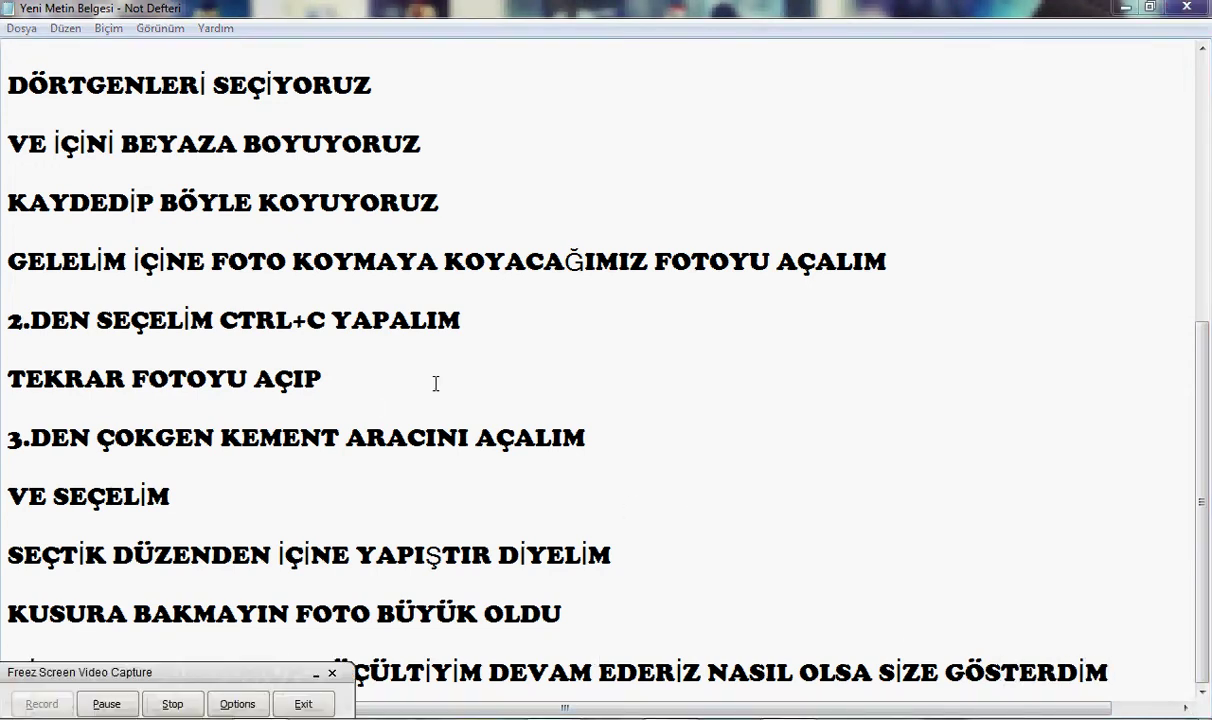
{"action": "left_click", "coordinate": [317, 674]}
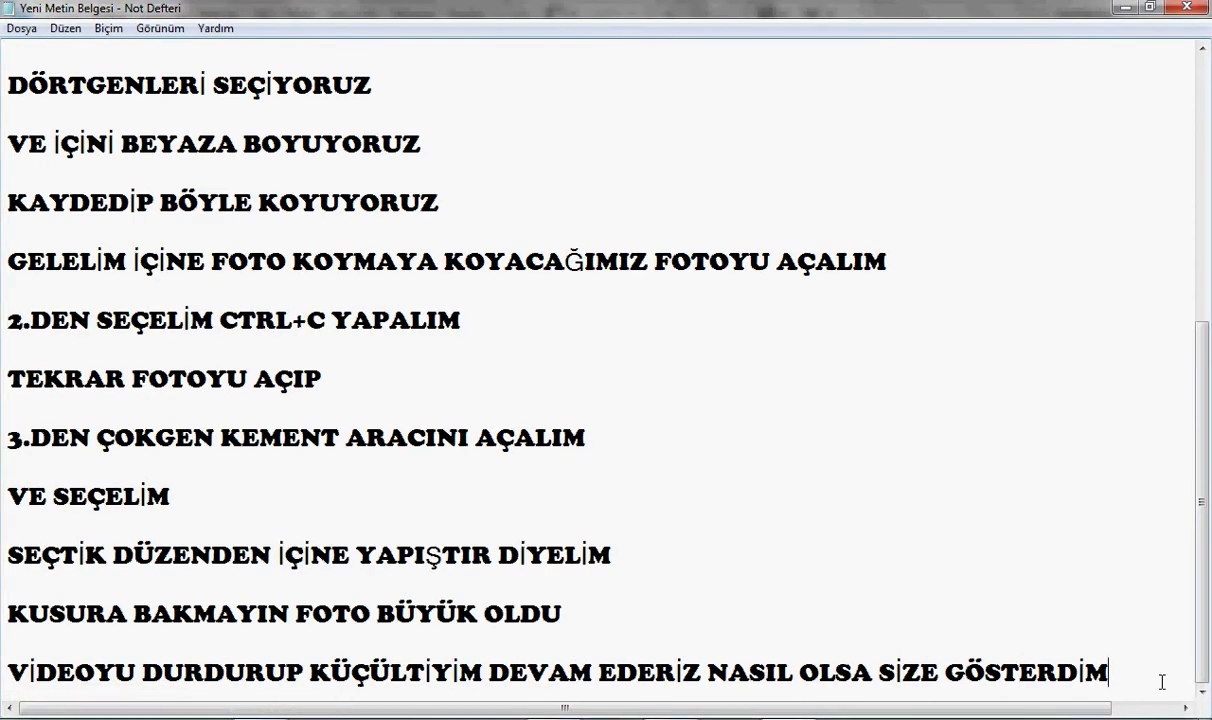
Step: Add the lines 'EVET ARKADAŞLAR BEN YAPTIM' and 'DAHA SONRA BENİM YAPTIĞIMI YAPIN'
{"action": "key", "text": "Return"}
{"action": "type", "text": "EVET ARK"}
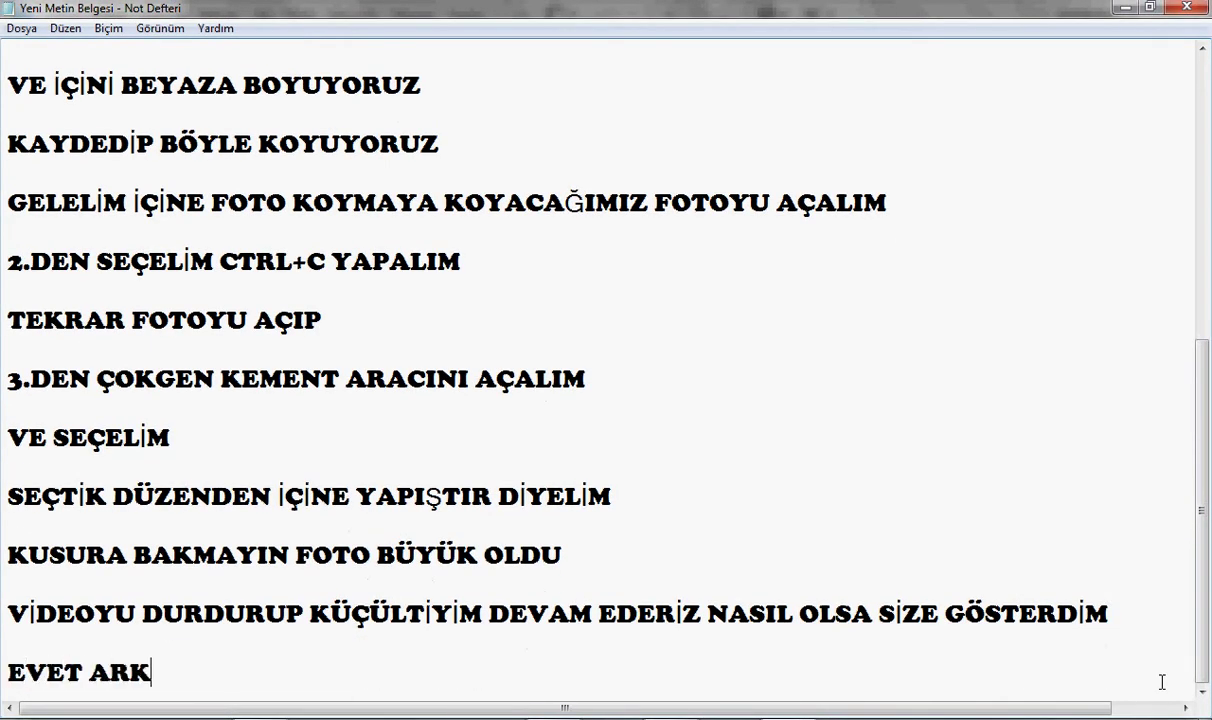
{"action": "type", "text": "ADAŞLAR BEN "}
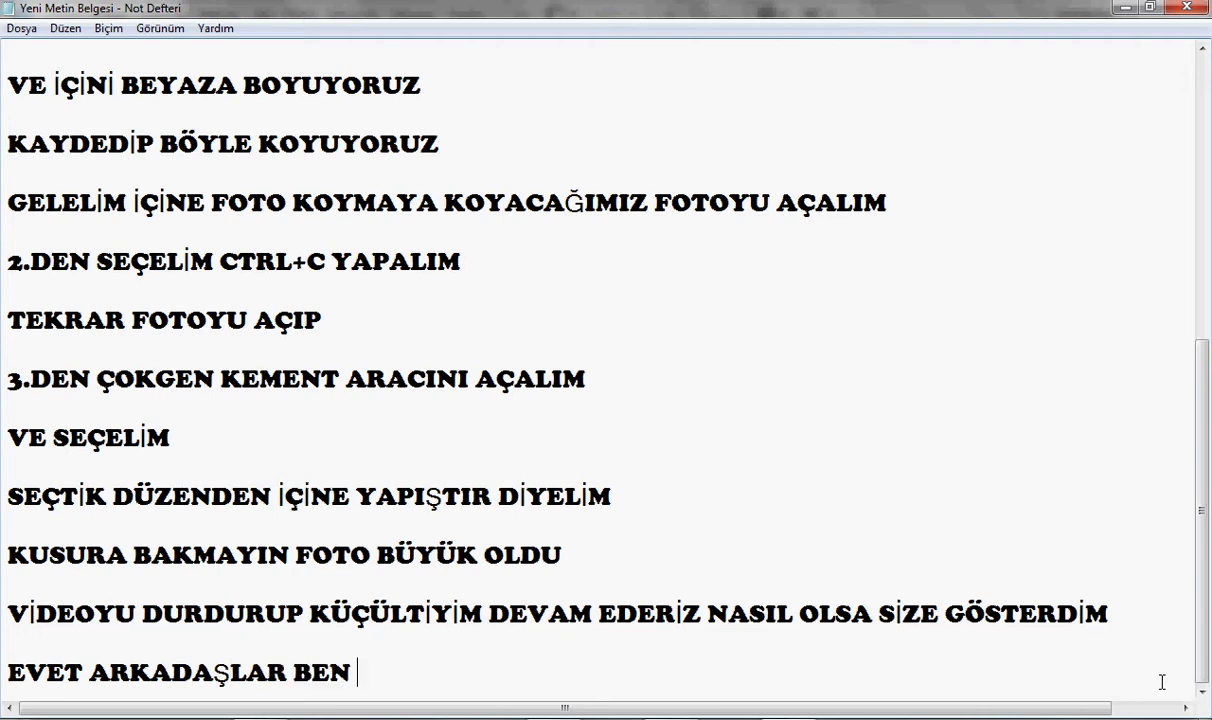
{"action": "type", "text": "YAPTIM"}
{"action": "key", "text": "Return"}
{"action": "type", "text": "Ş"}
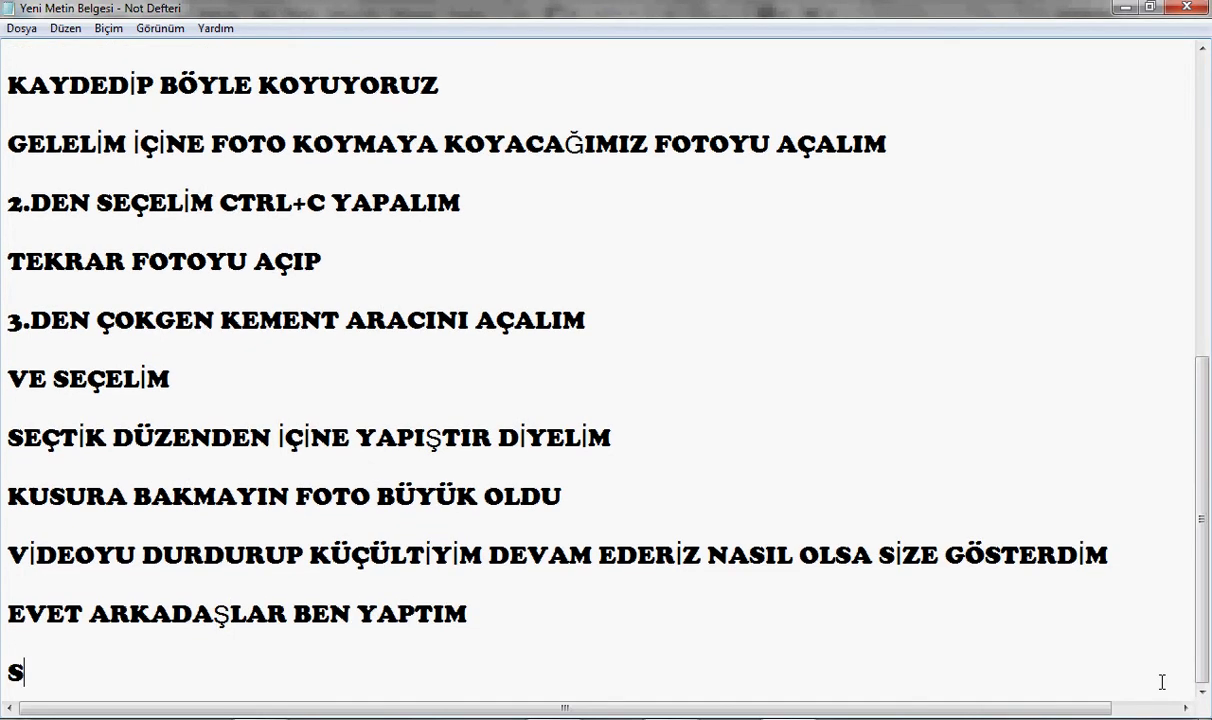
{"action": "key", "text": "BackSpace"}
{"action": "type", "text": "DAHA SONRA "}
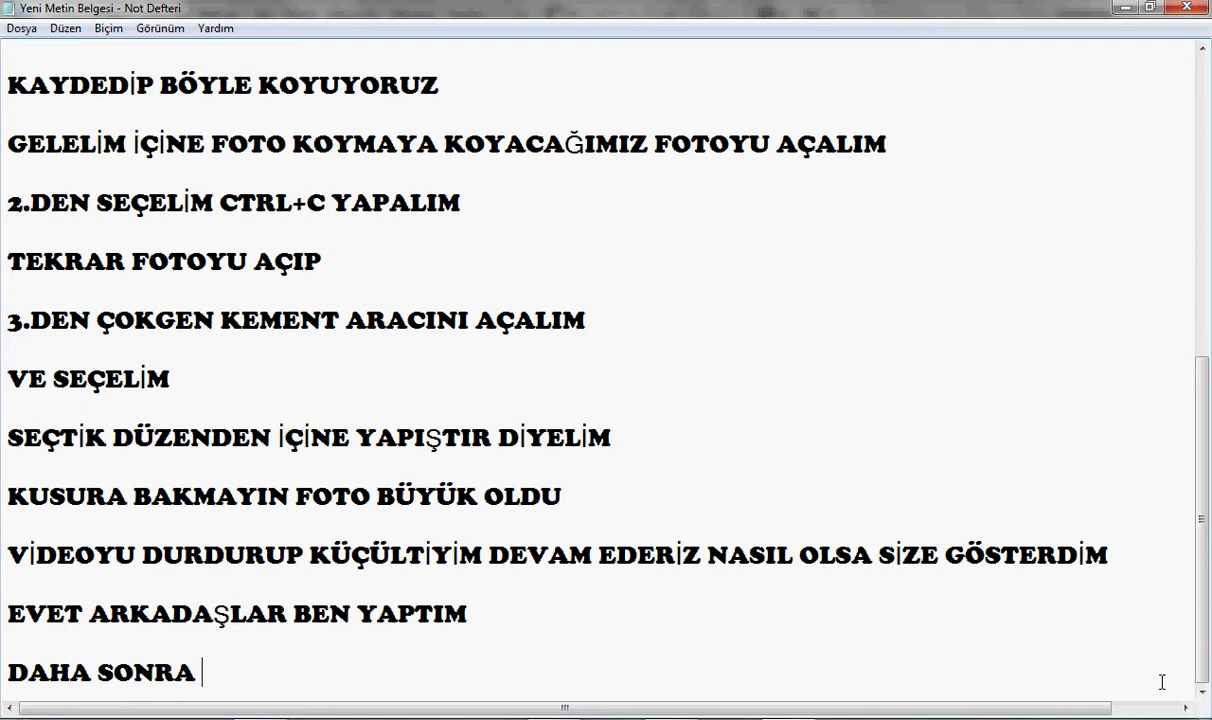
{"action": "type", "text": "BENİM YAPTU"}
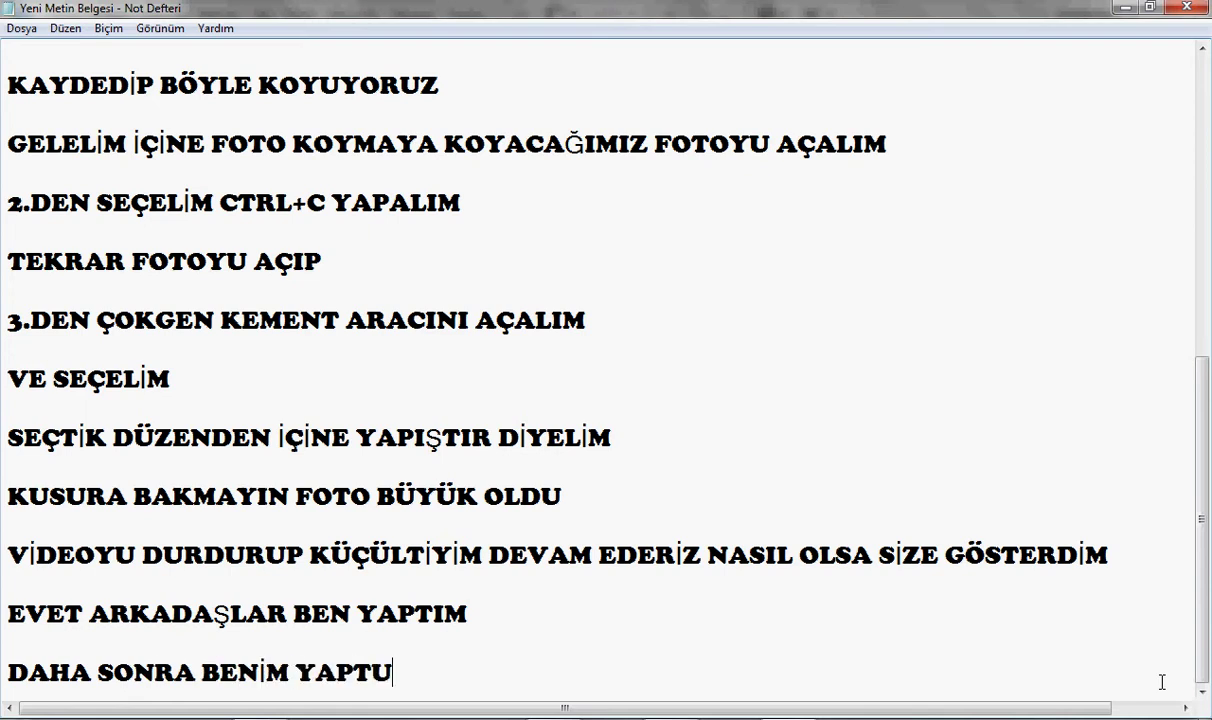
{"action": "key", "text": "BackSpace"}
{"action": "type", "text": "IĞIMI YA"}
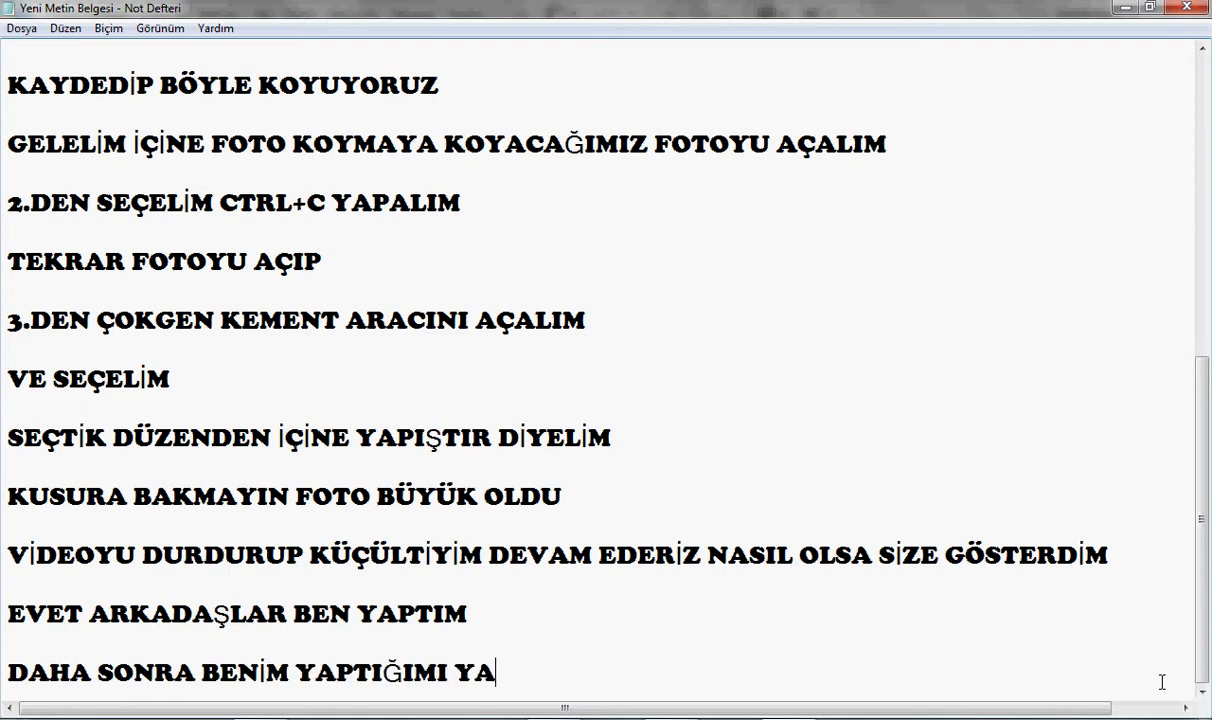
{"action": "type", "text": "PIN"}
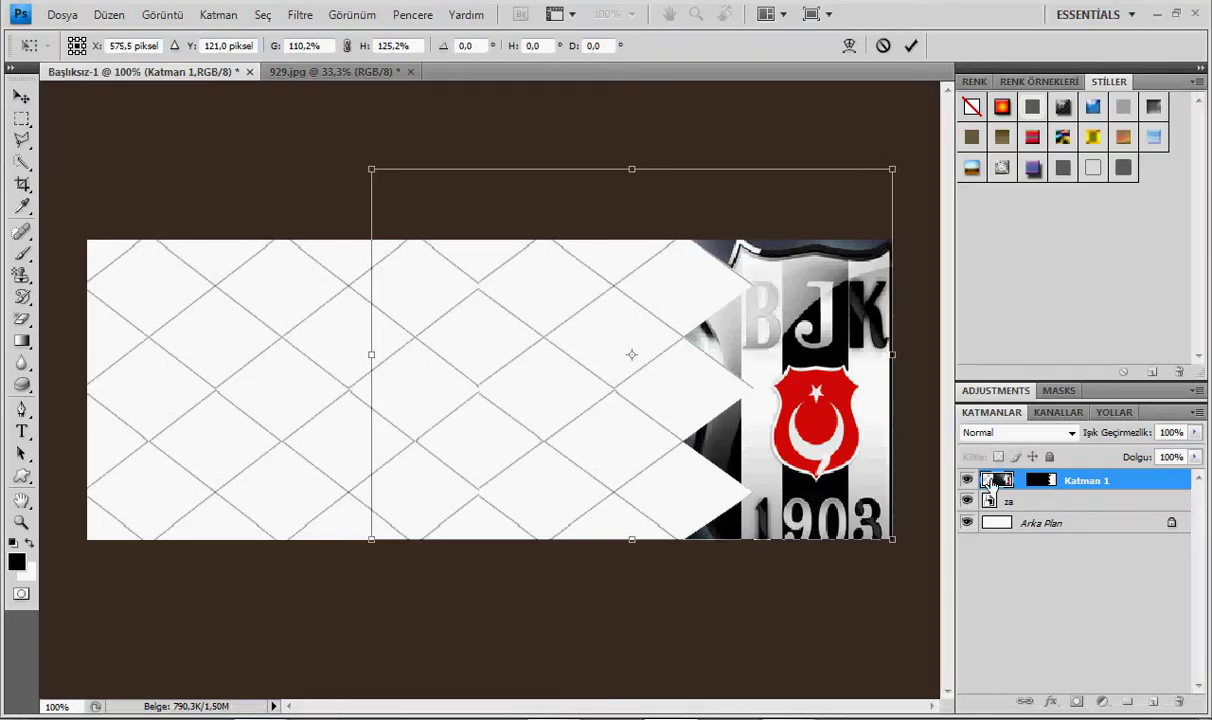
Step: Commit the resized photo and give Katman 1 a Gölge Oluştur drop shadow via Blending Options
{"action": "key", "text": "Return"}
{"action": "right_click", "coordinate": [1003, 487]}
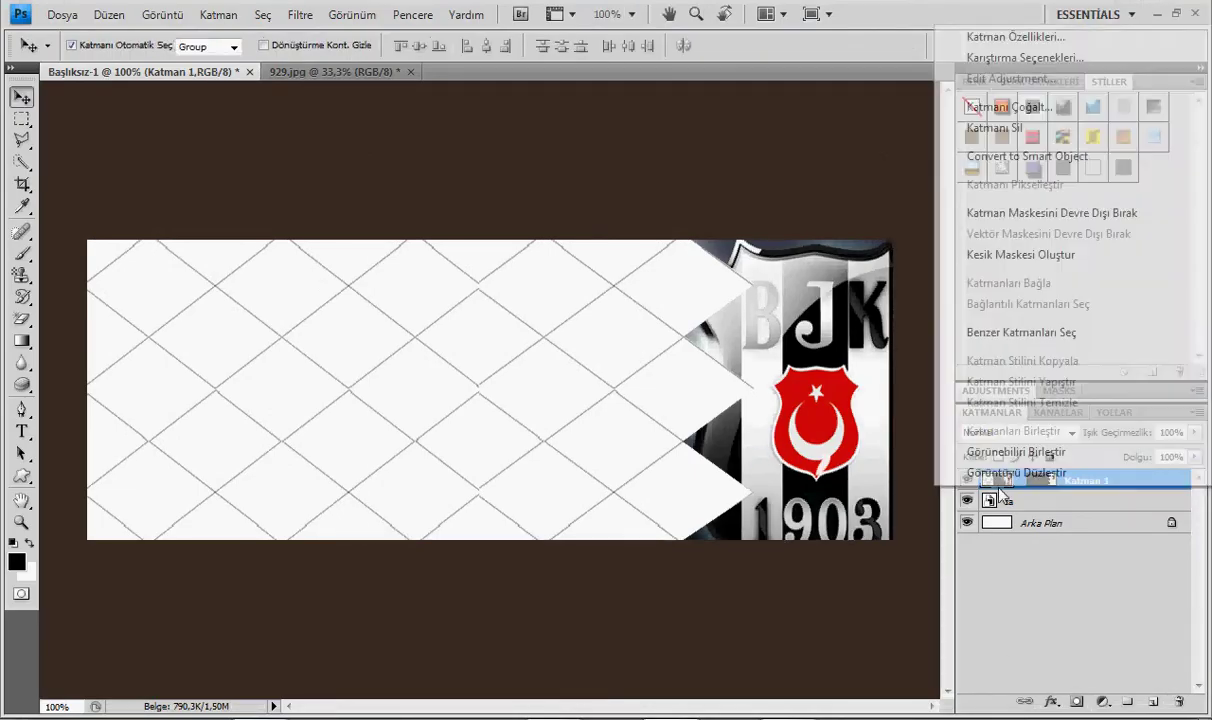
{"action": "left_click", "coordinate": [1100, 598]}
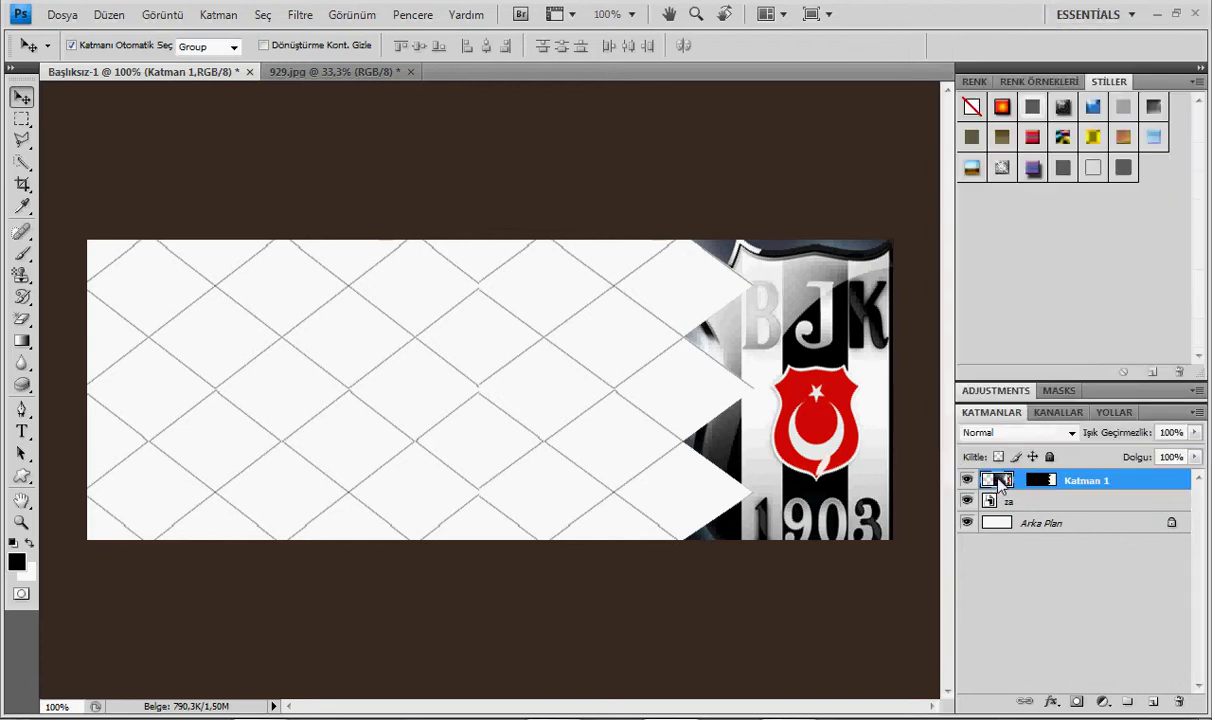
{"action": "right_click", "coordinate": [995, 478]}
{"action": "left_click", "coordinate": [955, 206]}
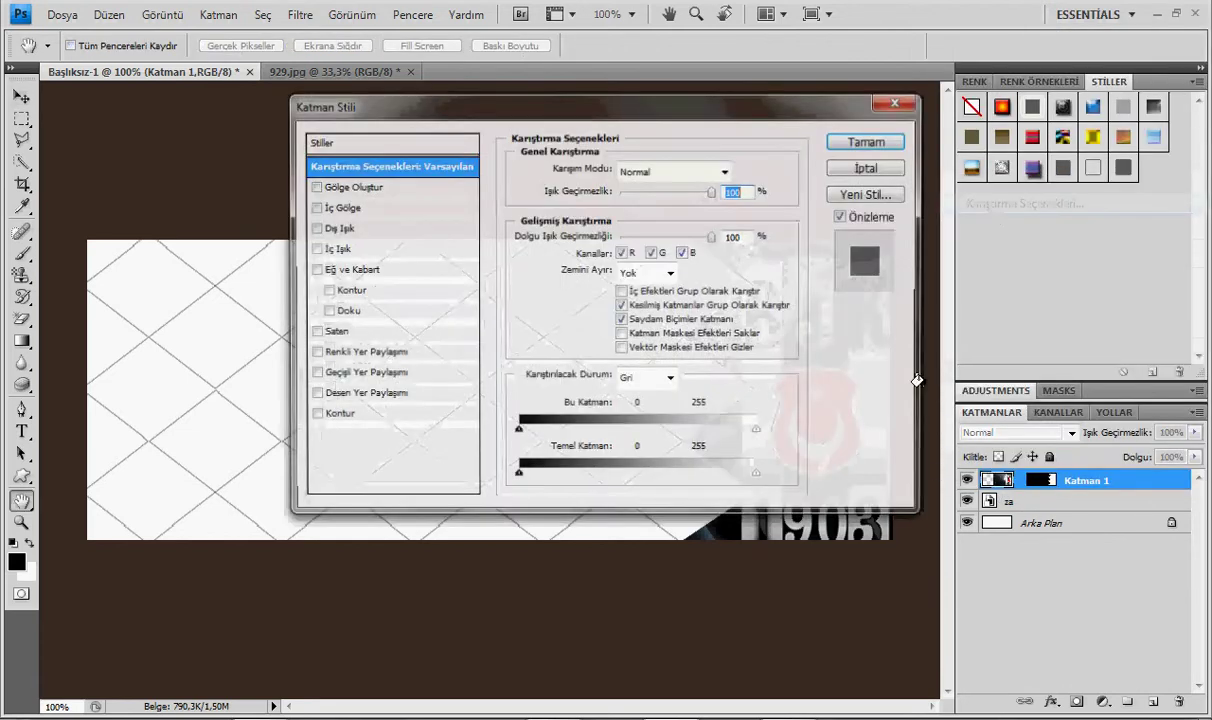
{"action": "left_click", "coordinate": [368, 187]}
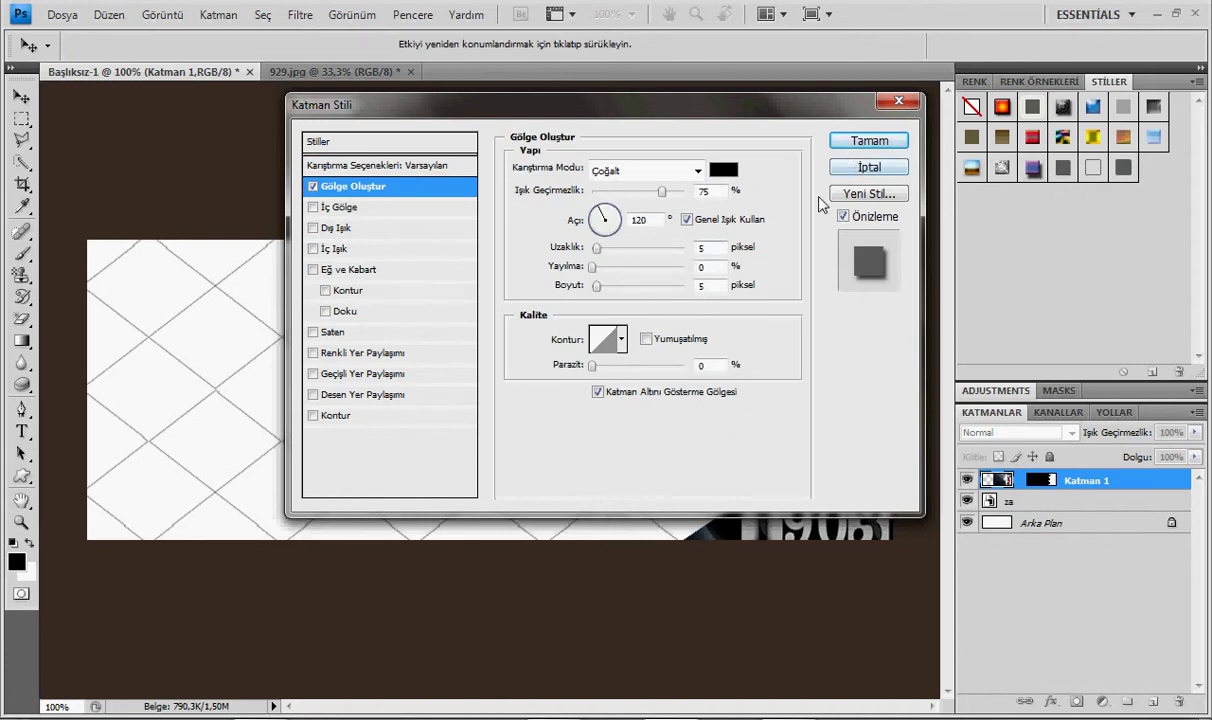
{"action": "left_click", "coordinate": [848, 141]}
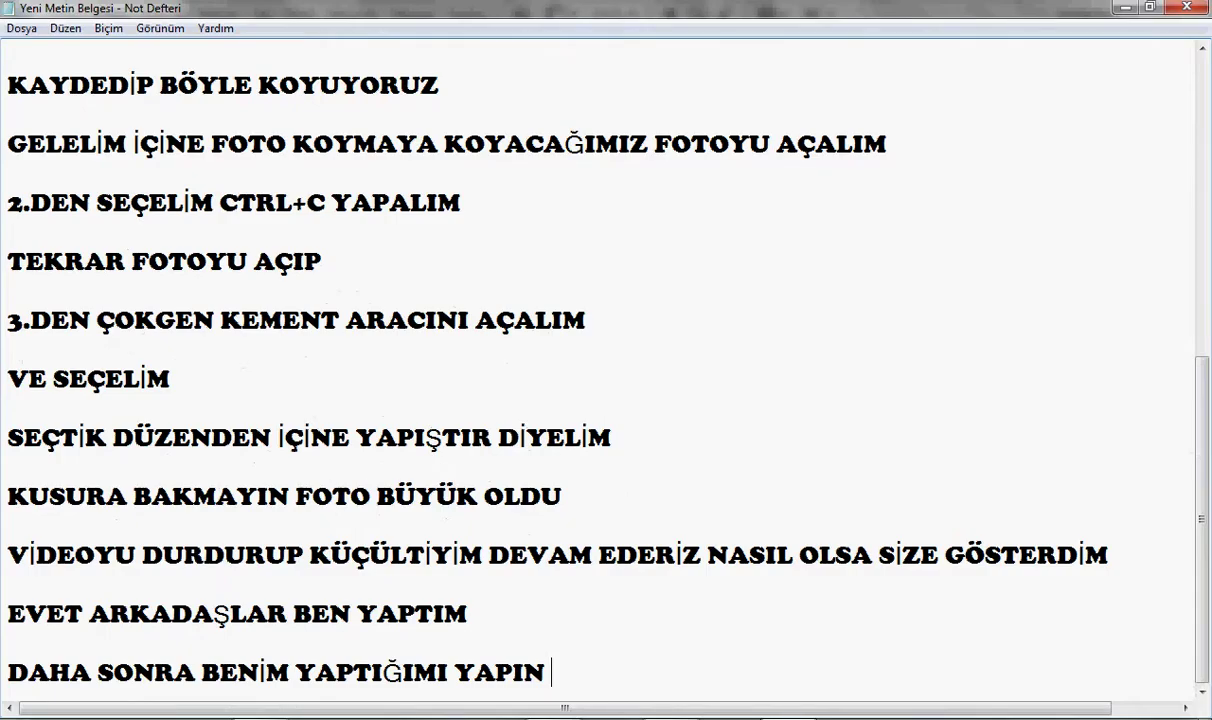
Step: Add the note 'KARIŞTIRMA SEÇENEKLERİ GÖLGE OLUŞTUR DEYİP 5-0-5 YAPIYORUZ'
{"action": "key", "text": "Return"}
{"action": "key", "text": "Return"}
{"action": "type", "text": "KARIŞ"}
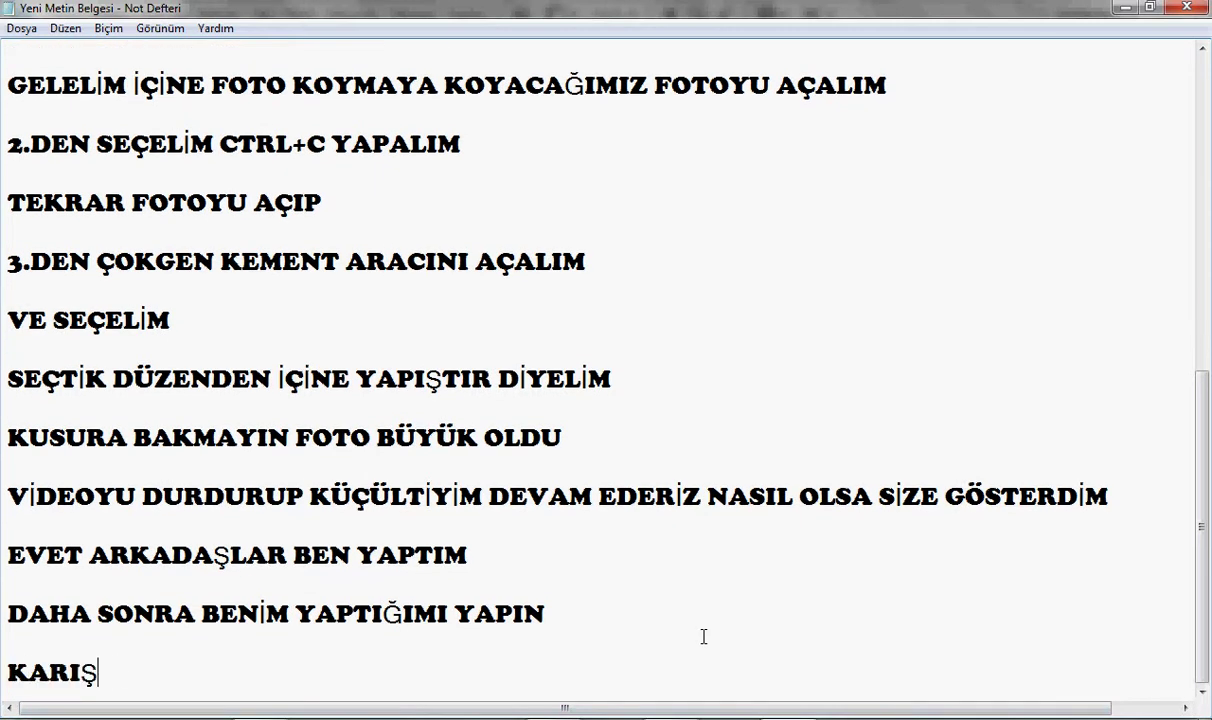
{"action": "type", "text": "TIRMA SE"}
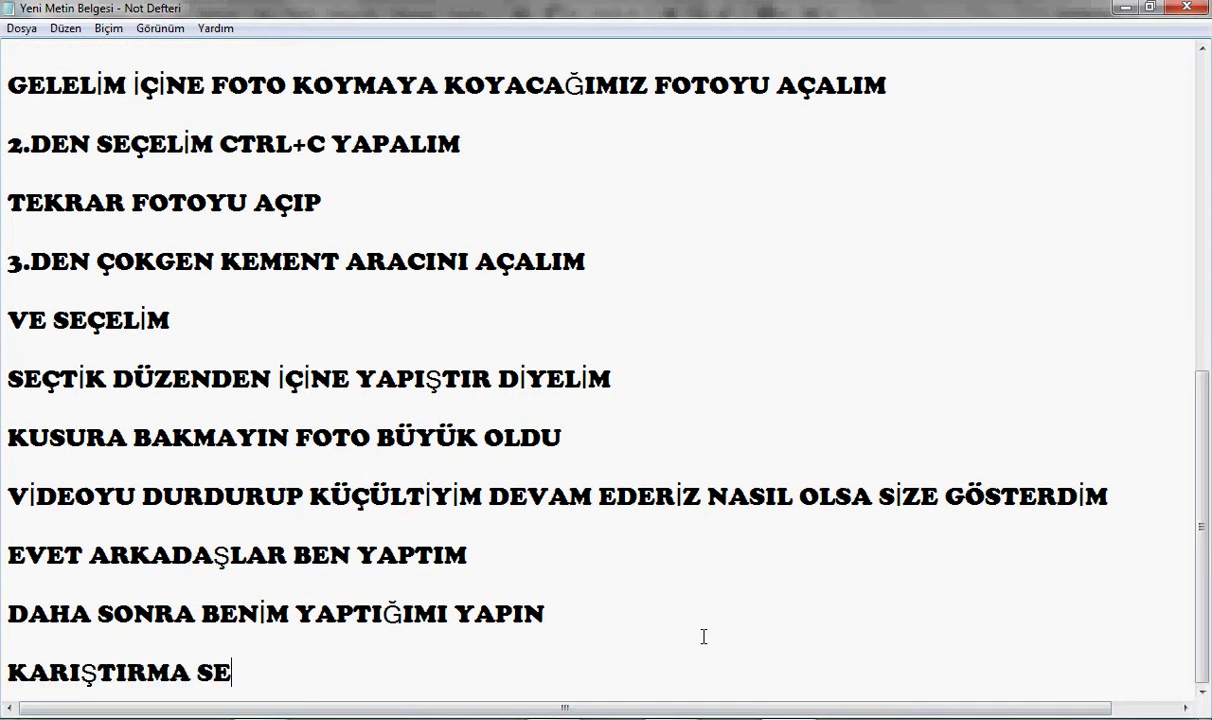
{"action": "type", "text": "ÇENEKLERİ"}
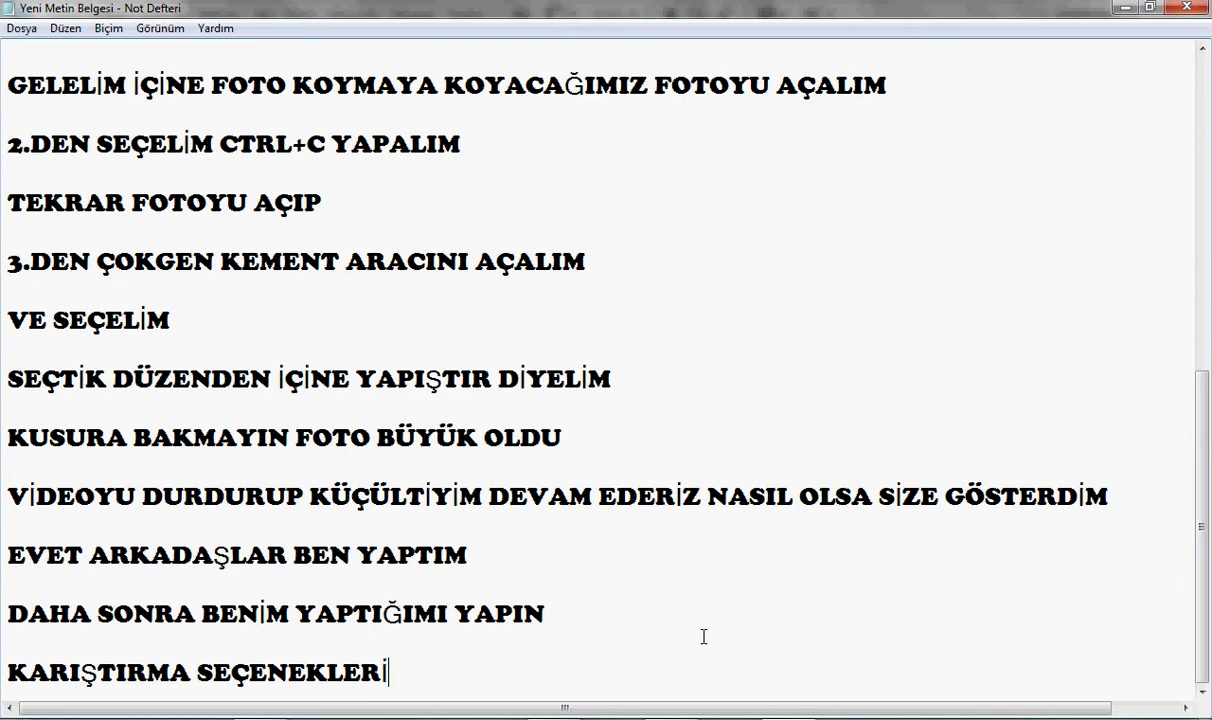
{"action": "type", "text": " GÖK"}
{"action": "key", "text": "BackSpace"}
{"action": "type", "text": "LGE"}
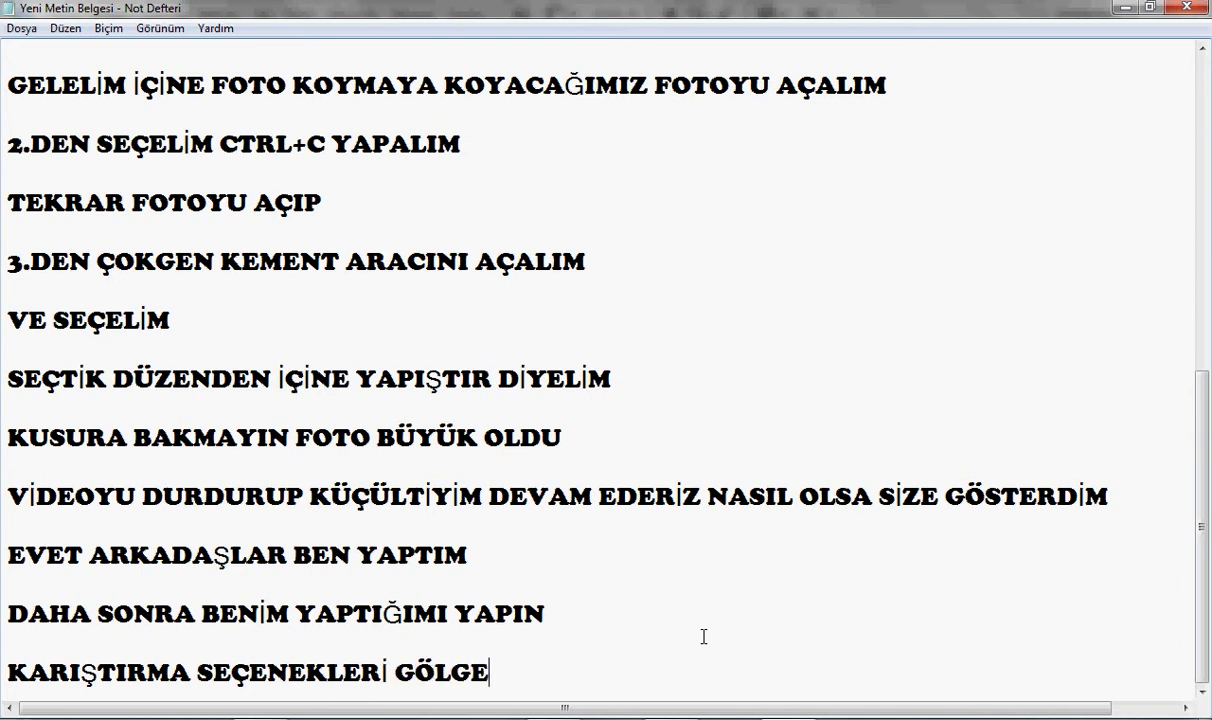
{"action": "type", "text": " OLUŞTUR "}
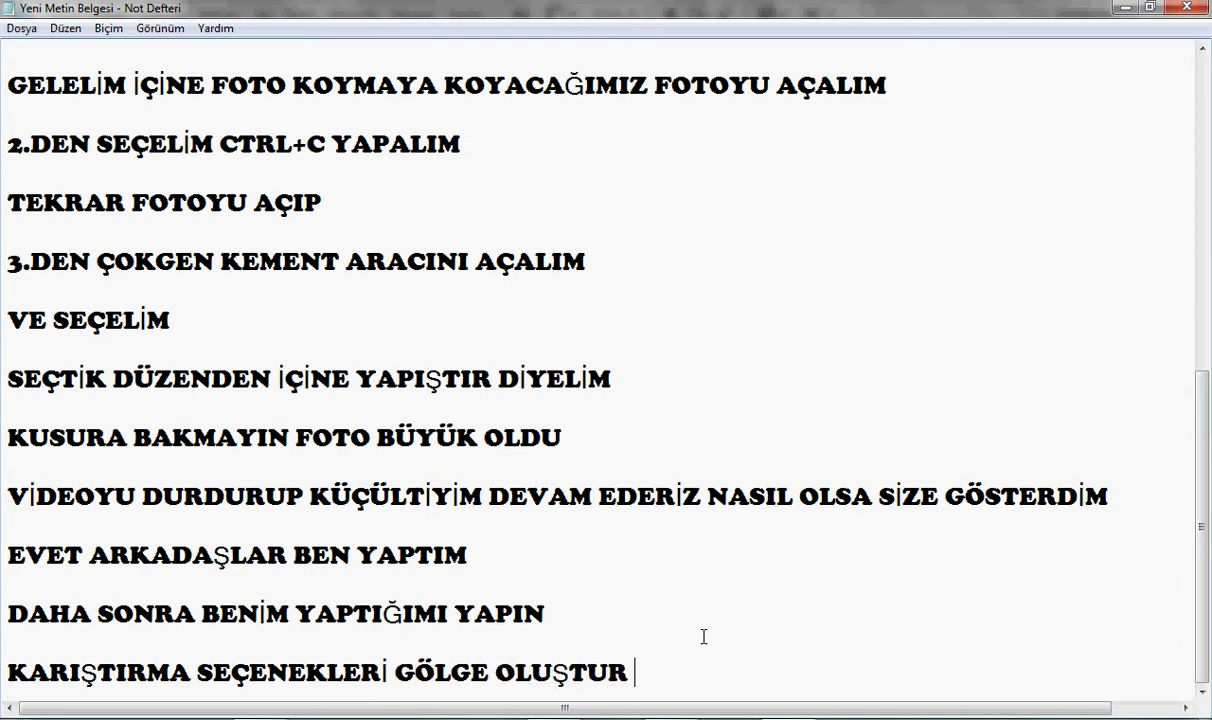
{"action": "type", "text": "DEYİO"}
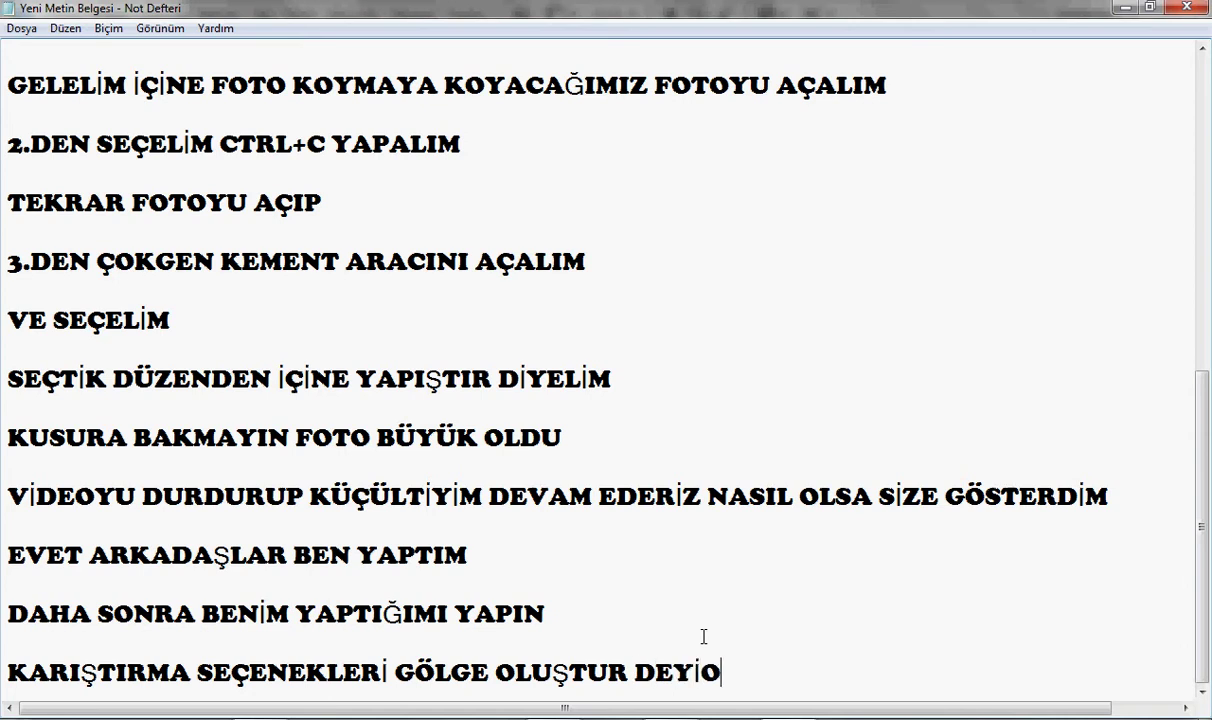
{"action": "key", "text": "BackSpace"}
{"action": "type", "text": "P "}
{"action": "type", "text": "5-0-"}
{"action": "type", "text": "5 YAPIYO"}
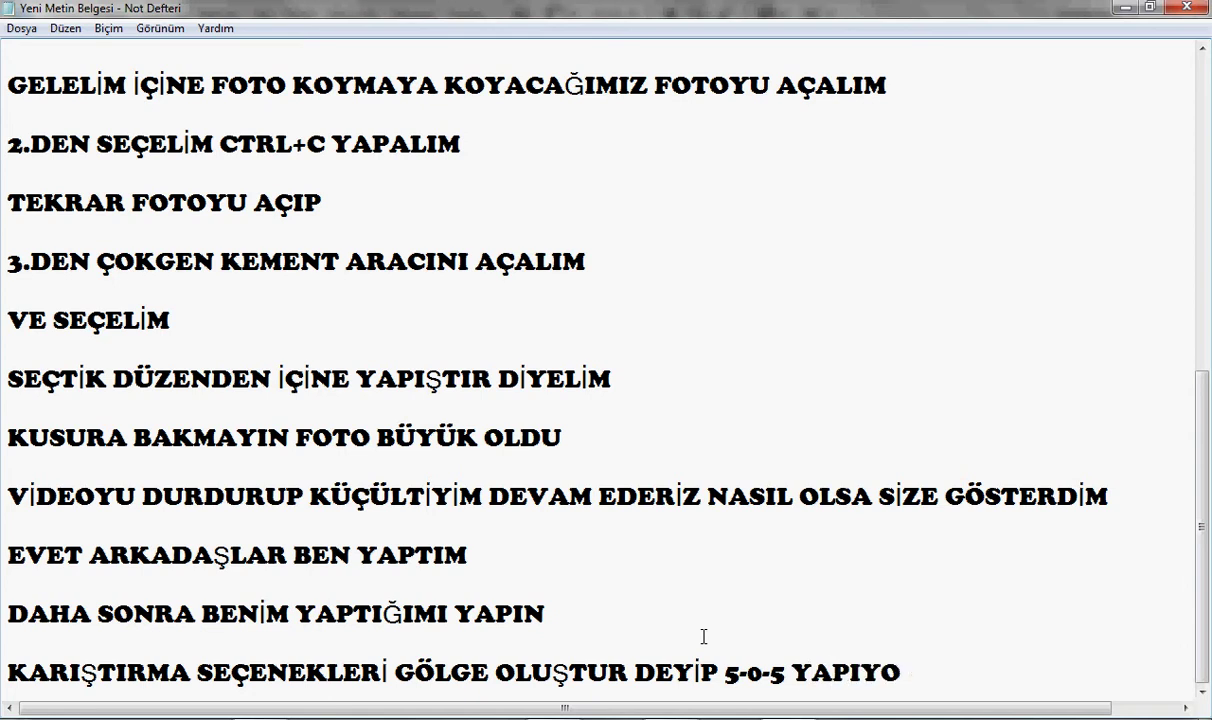
{"action": "type", "text": "RUZ"}
Step: Add the note 'BİR TANE VEYA 2 TANE DAHA GÖSTEREYİM', fixing the typos
{"action": "key", "text": "Return"}
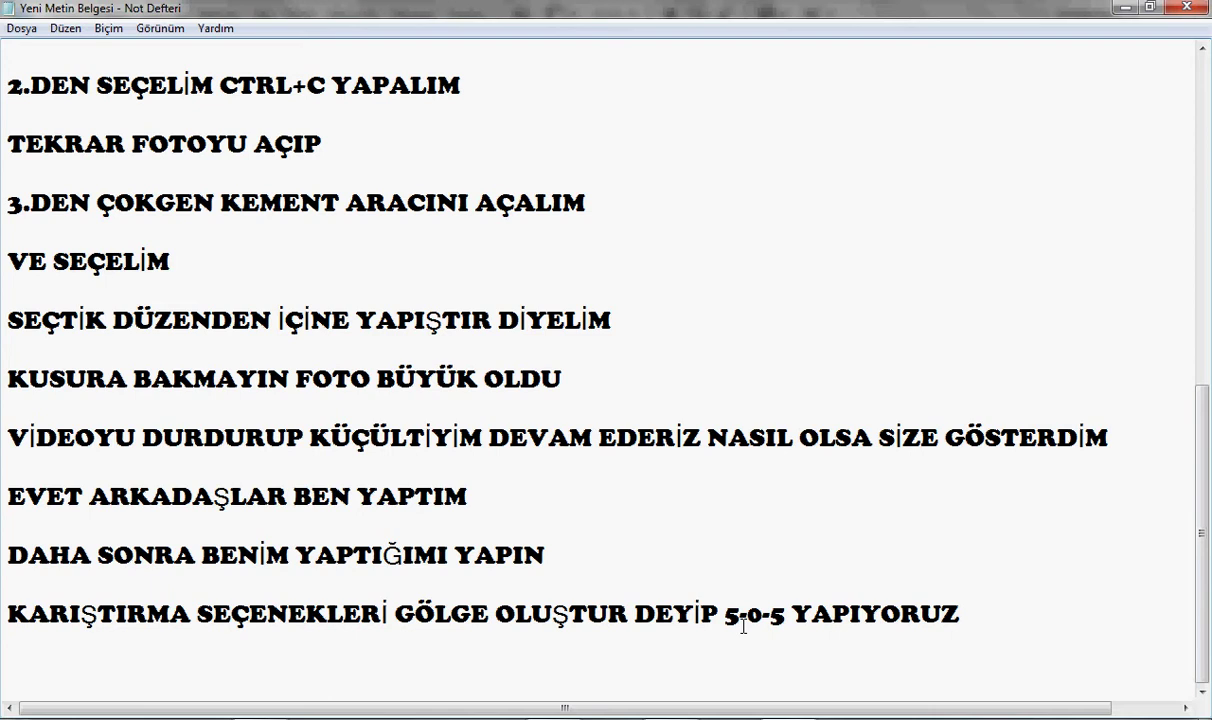
{"action": "type", "text": "BİR TANE"}
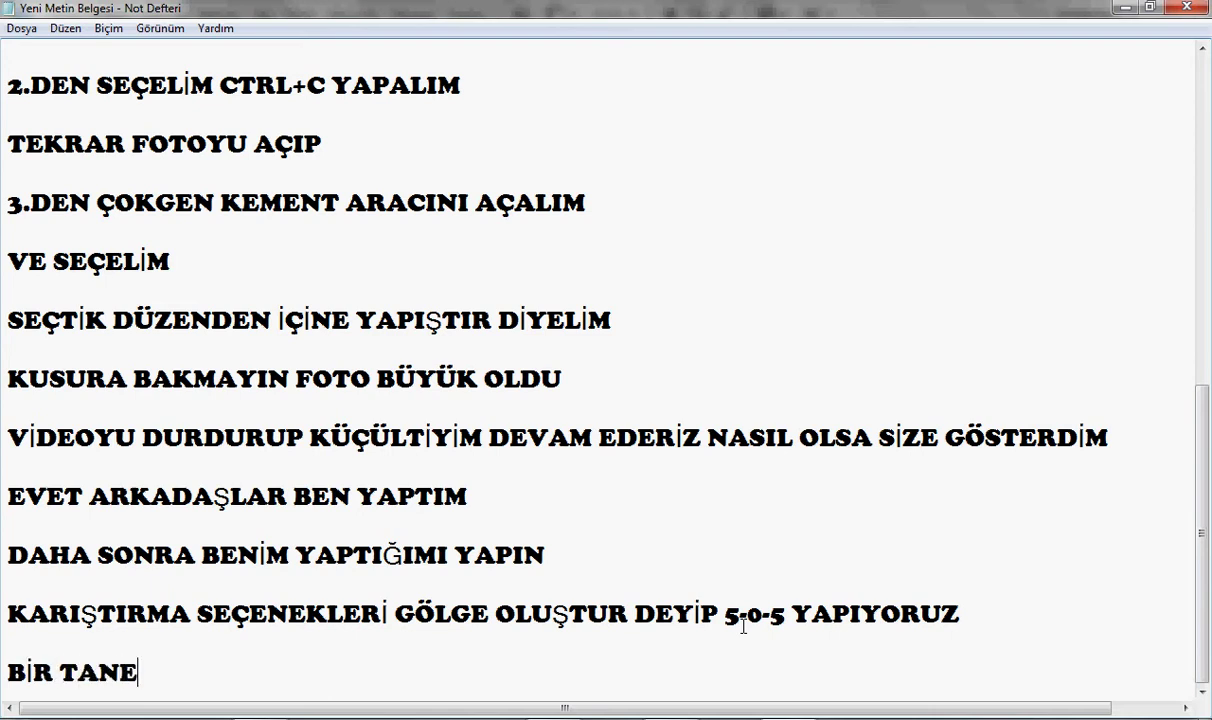
{"action": "type", "text": " VEYA"}
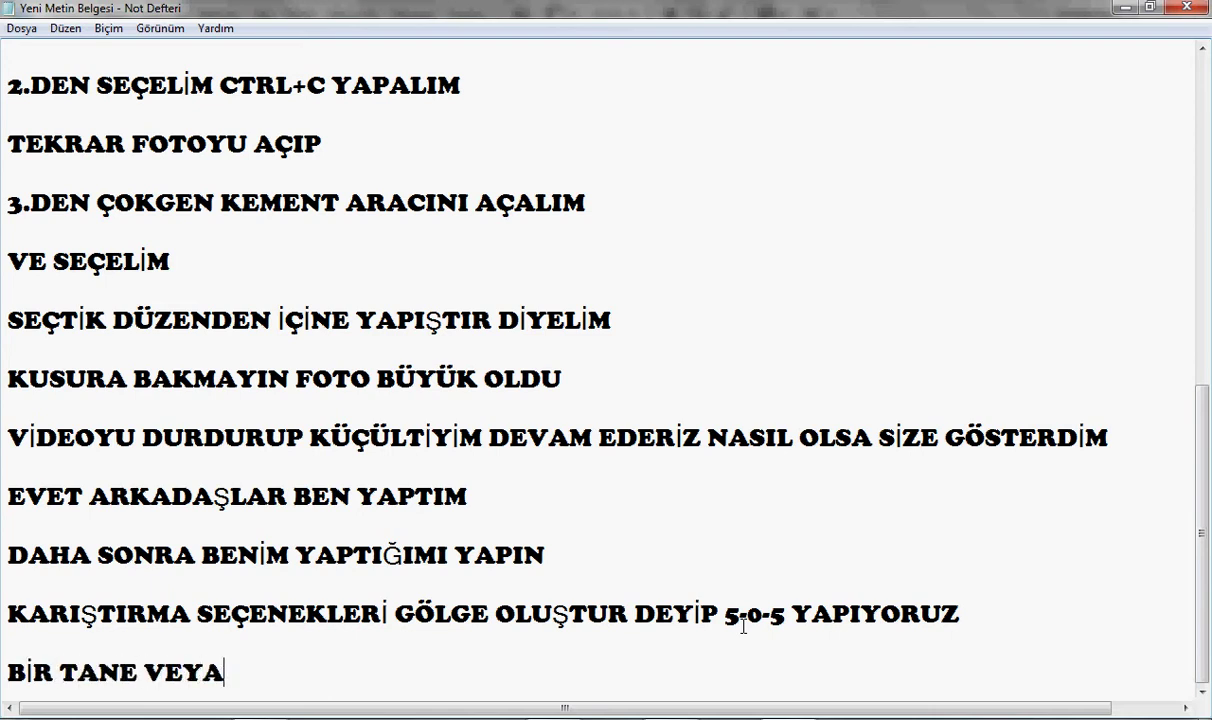
{"action": "type", "text": " 2 ANE"}
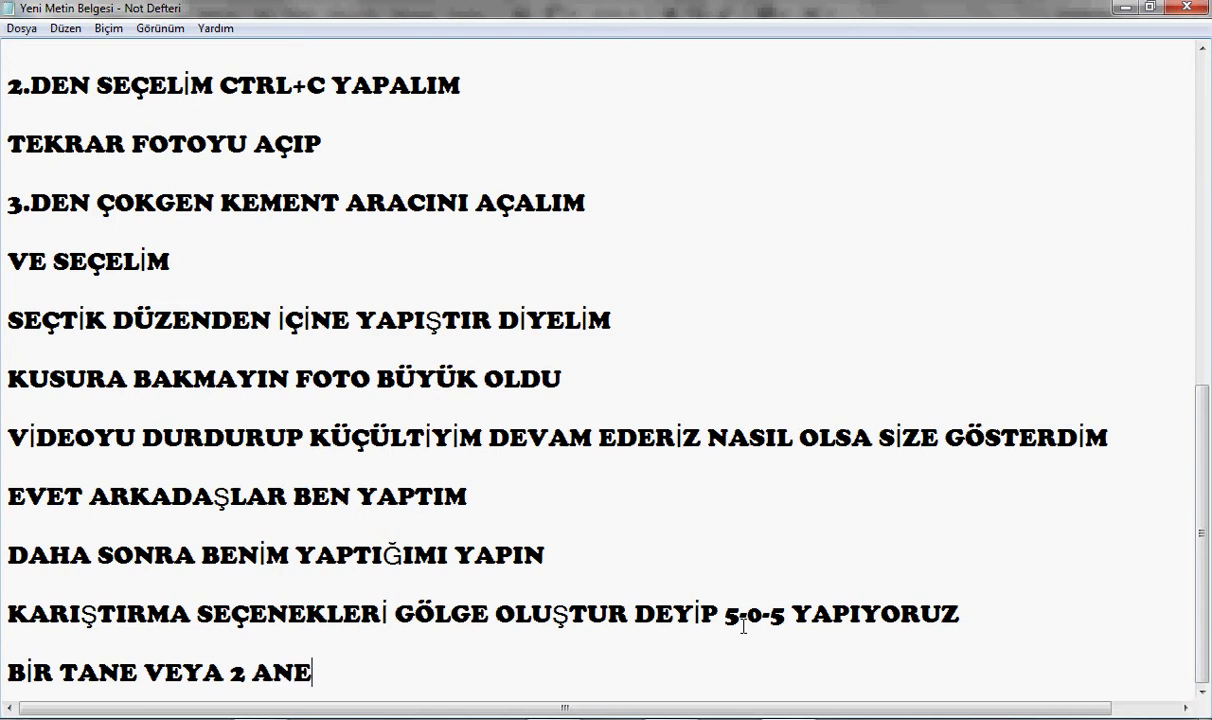
{"action": "key", "text": "BackSpace"}
{"action": "key", "text": "BackSpace"}
{"action": "key", "text": "BackSpace"}
{"action": "type", "text": "ANE"}
{"action": "key", "text": "BackSpace"}
{"action": "key", "text": "BackSpace"}
{"action": "key", "text": "BackSpace"}
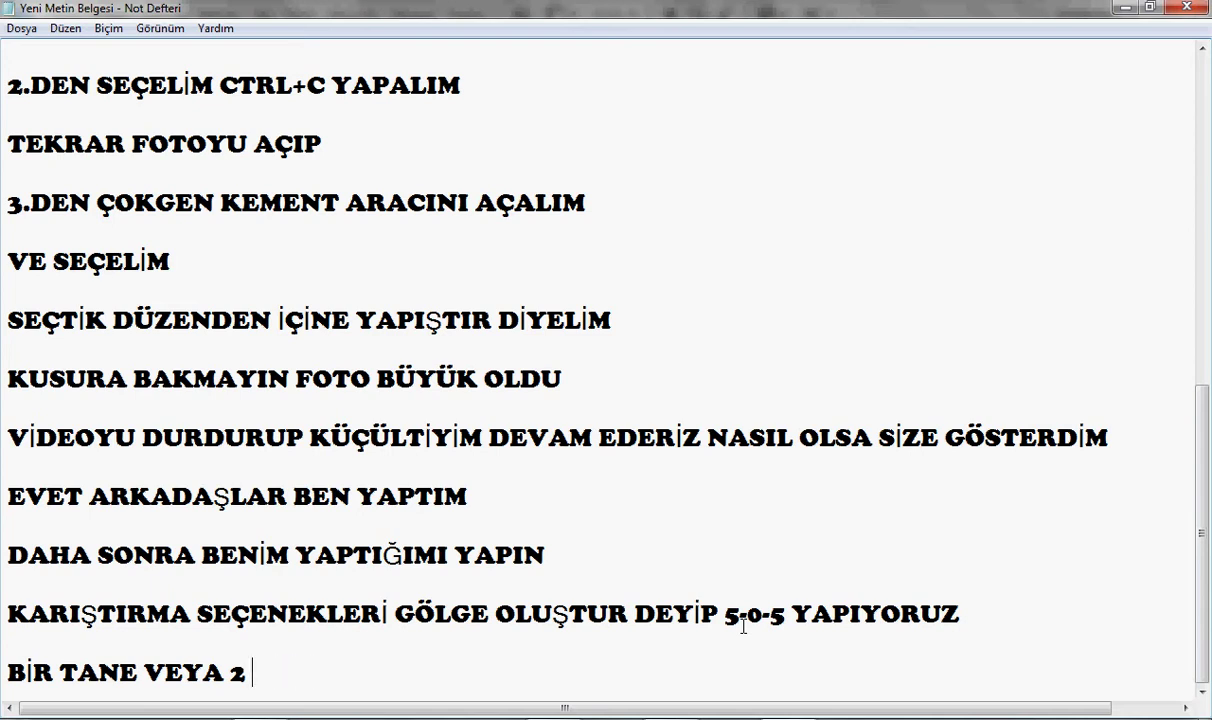
{"action": "type", "text": "TANE DAHA GÖ"}
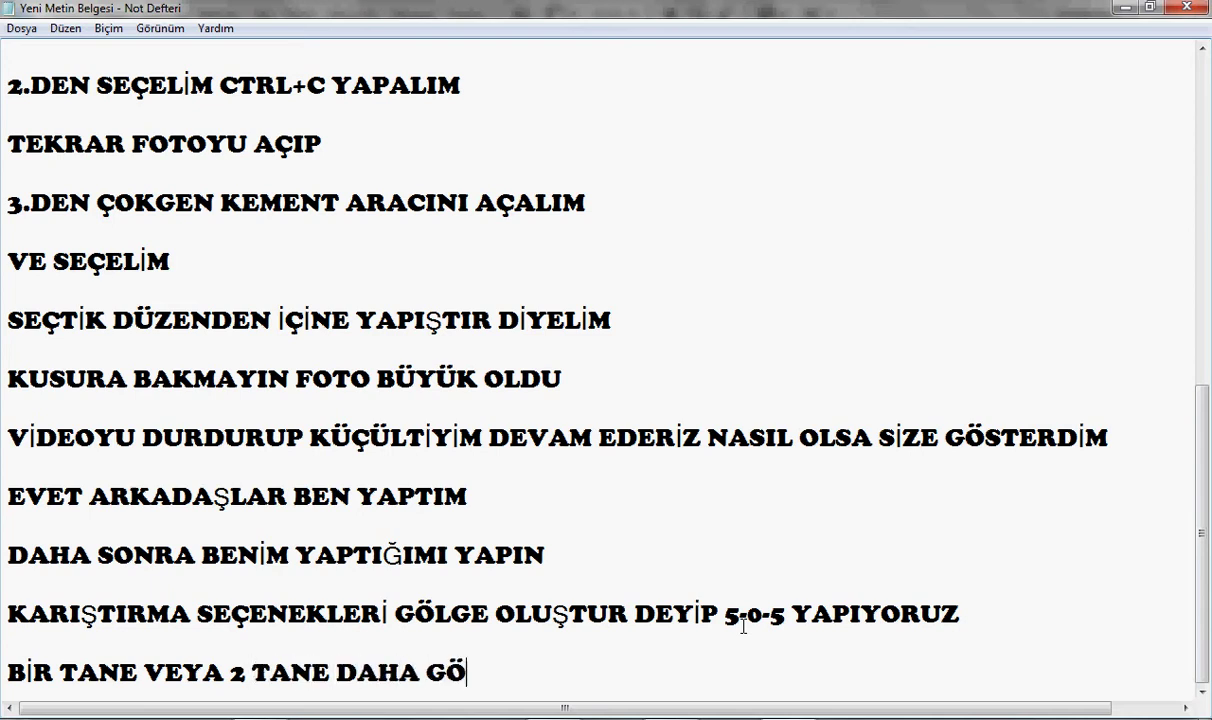
{"action": "type", "text": "STEREEYİM"}
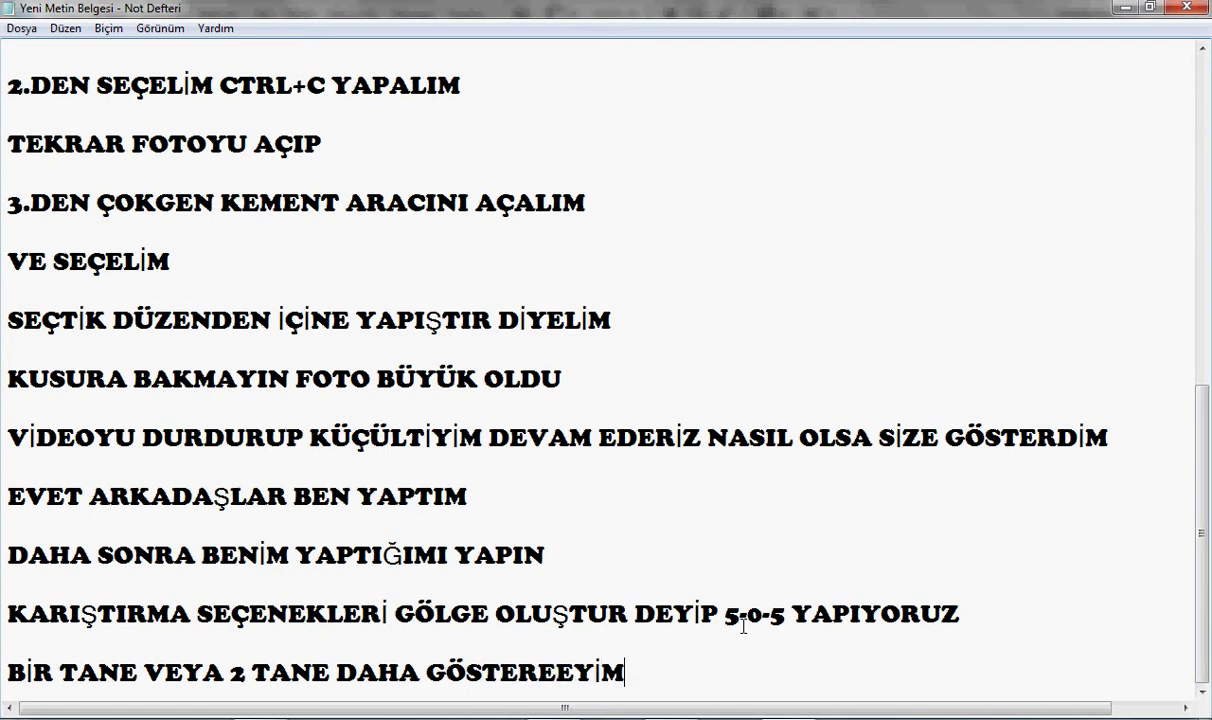
{"action": "key", "text": "Left"}
{"action": "key", "text": "BackSpace"}
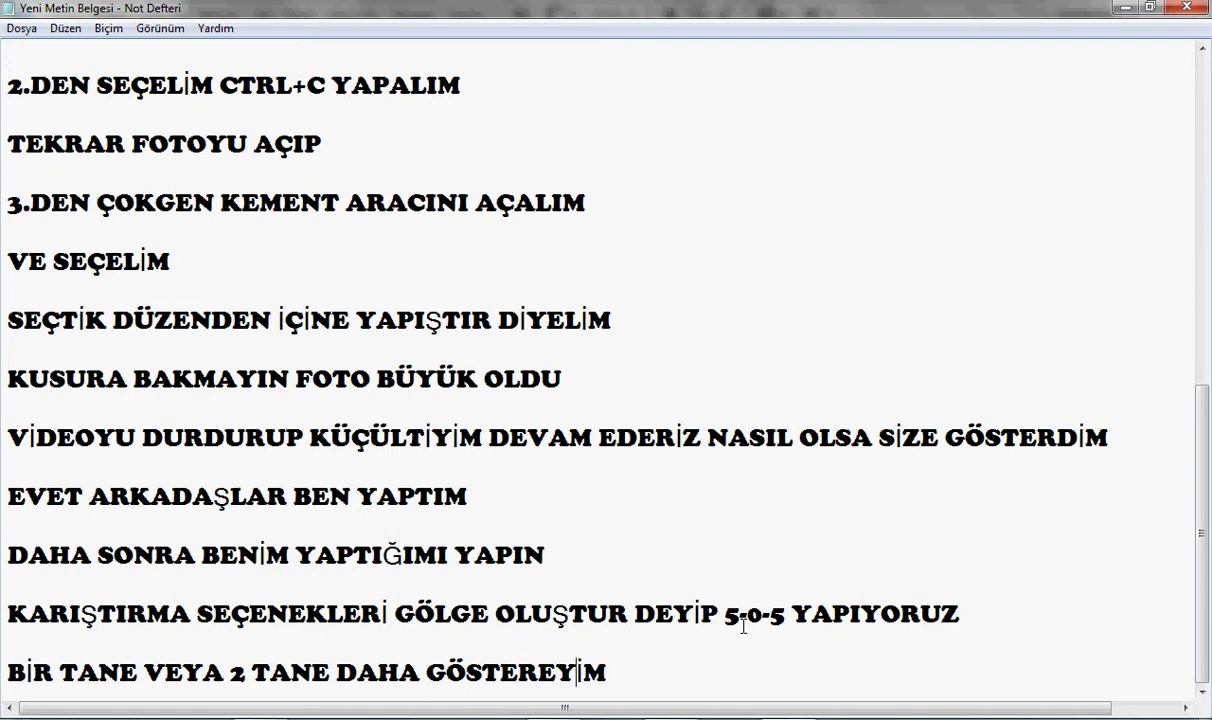
Step: Add the closing line 'ÖĞRENMİŞ OLACAKSINIZ.' and begin a new line 'İZLİYİN'
{"action": "key", "text": "Return"}
{"action": "type", "text": "Ö"}
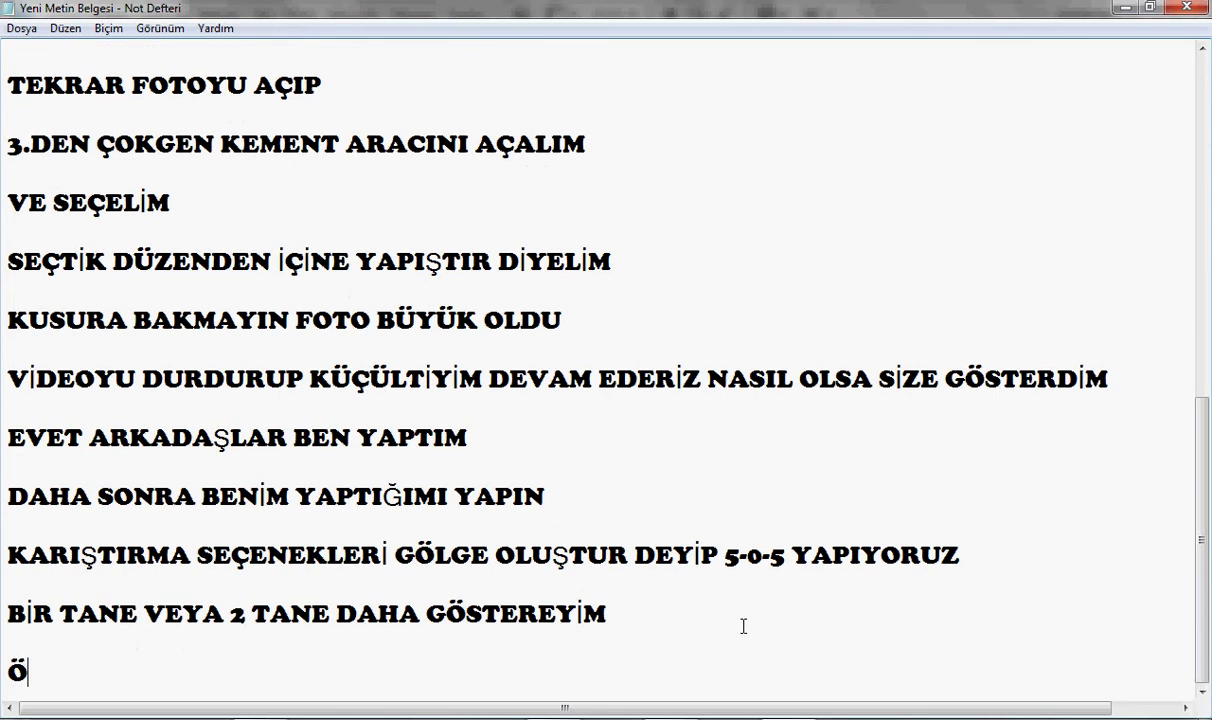
{"action": "type", "text": "ĞRENMİŞ O"}
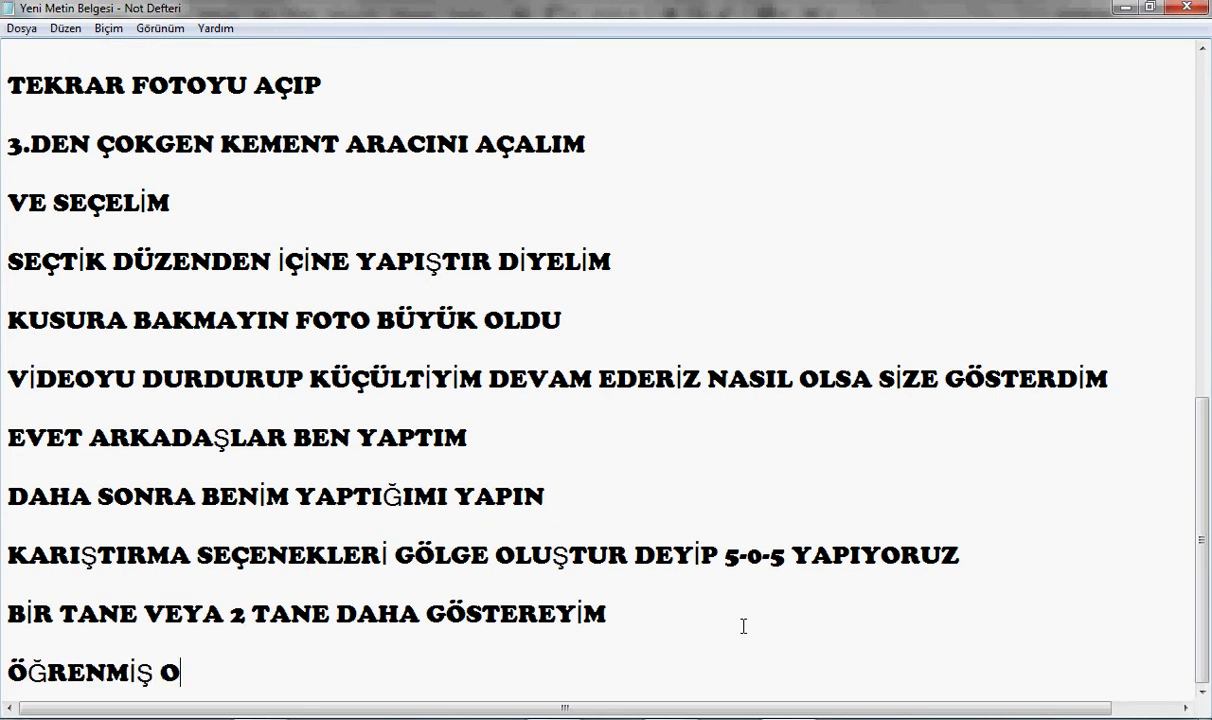
{"action": "type", "text": "LACAKSINIZ"}
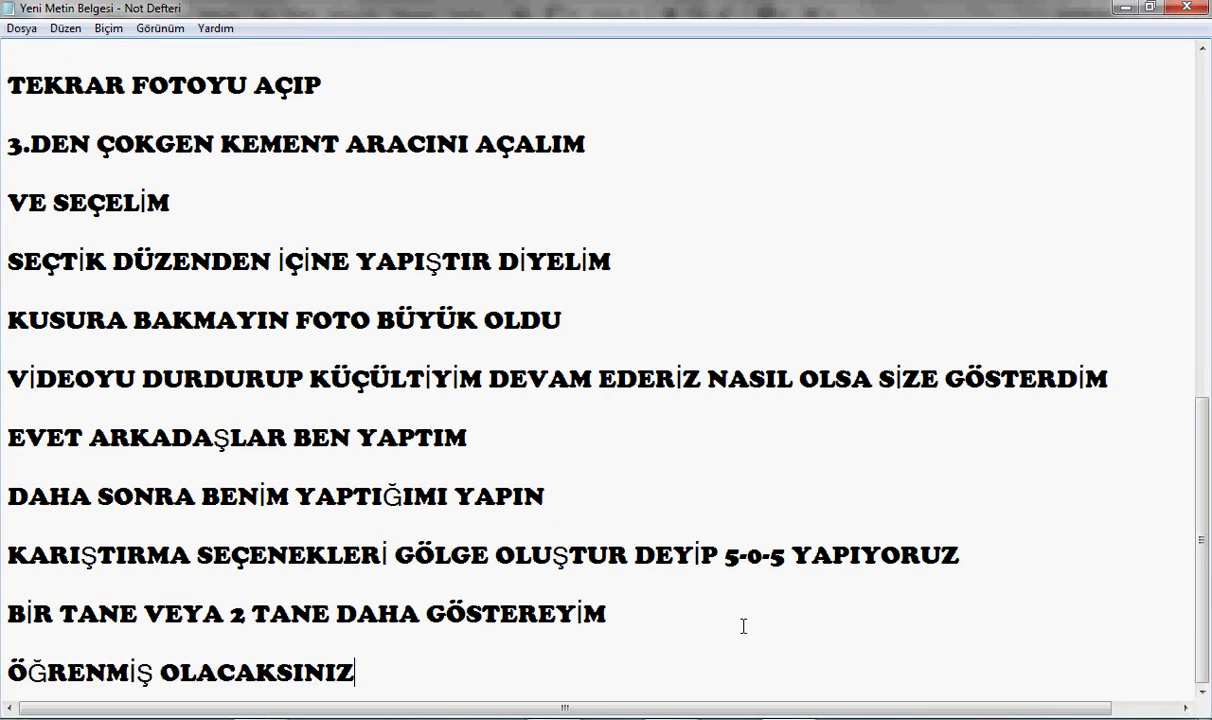
{"action": "type", "text": "."}
{"action": "key", "text": "BackSpace"}
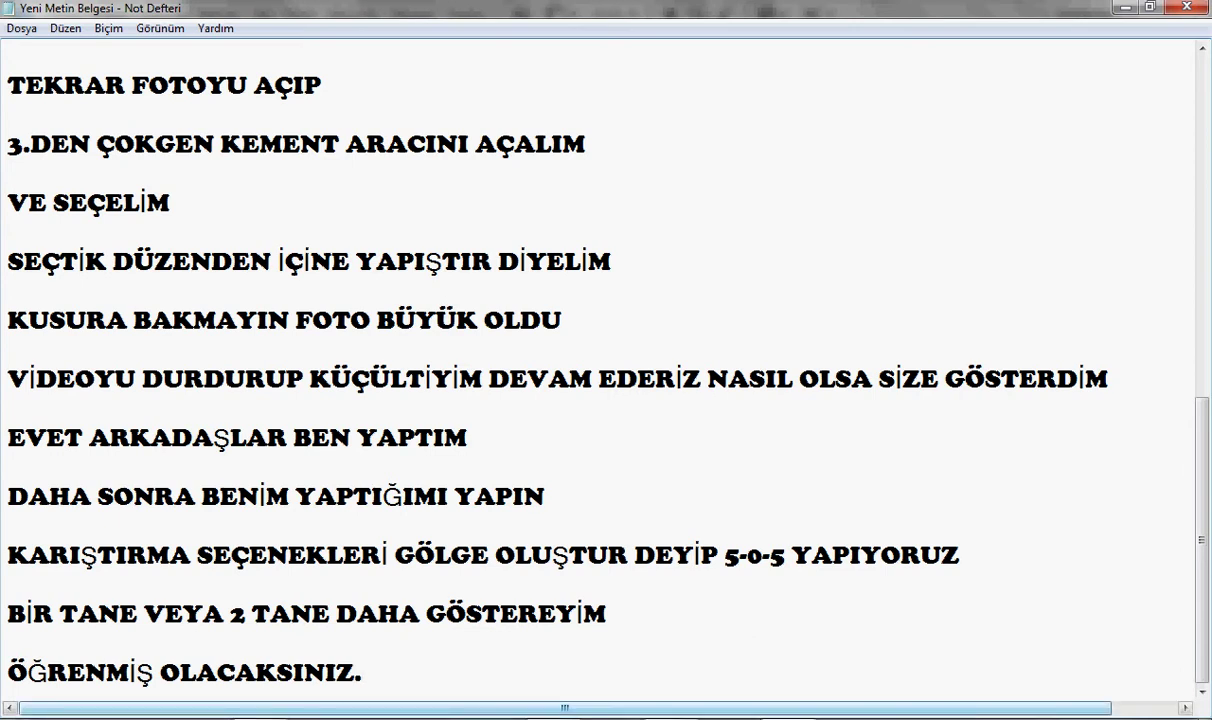
{"action": "key", "text": "Return"}
{"action": "type", "text": "İZL"}
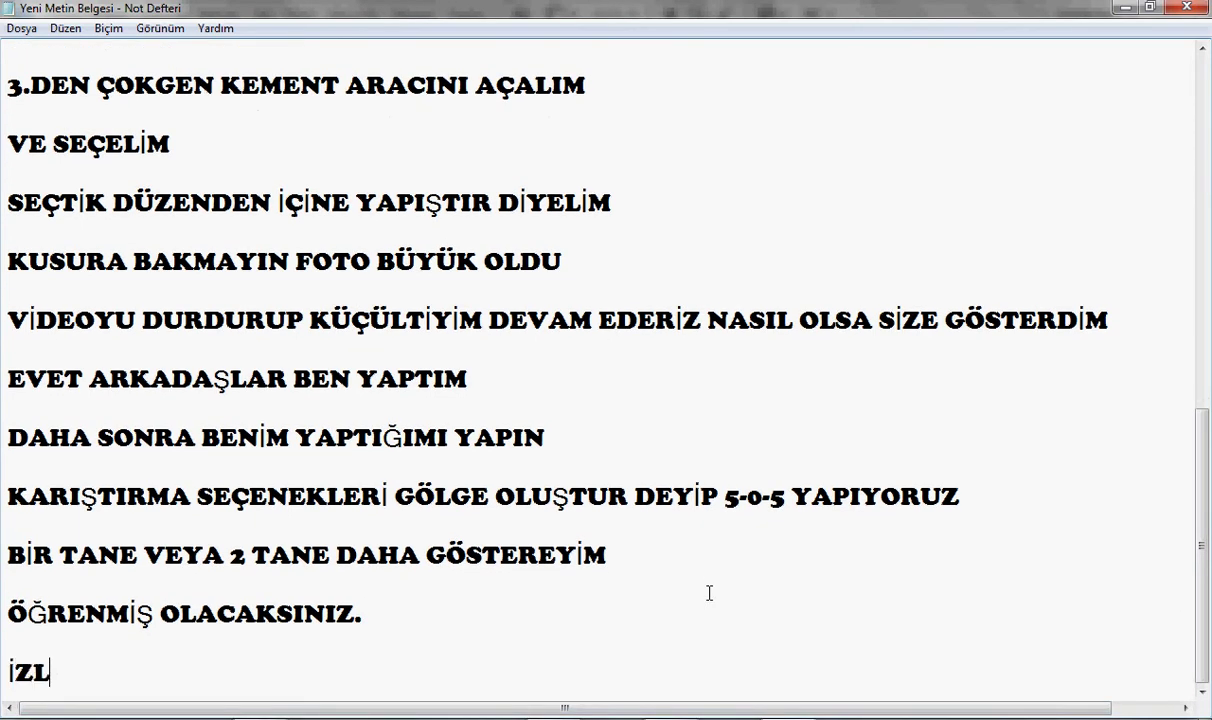
{"action": "type", "text": "İYİN"}
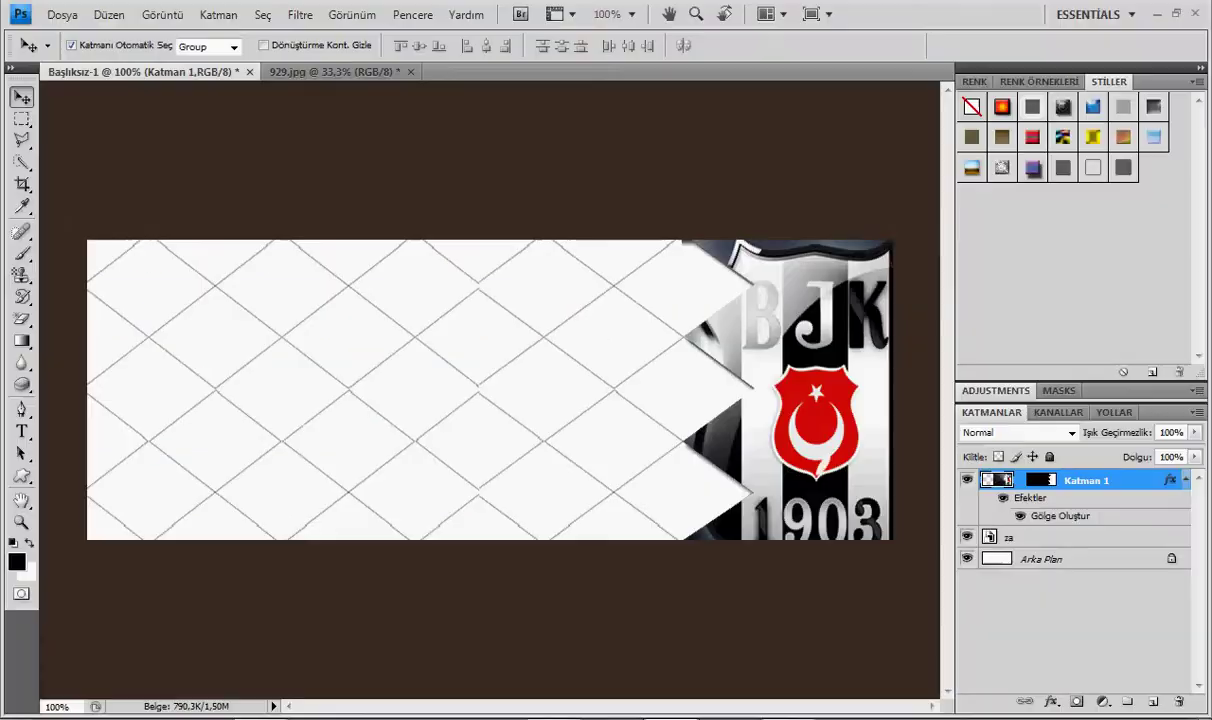
Step: Outline the top-left corner diamond with the Polygonal Lasso, redoing the first attempt
{"action": "left_click", "coordinate": [31, 139]}
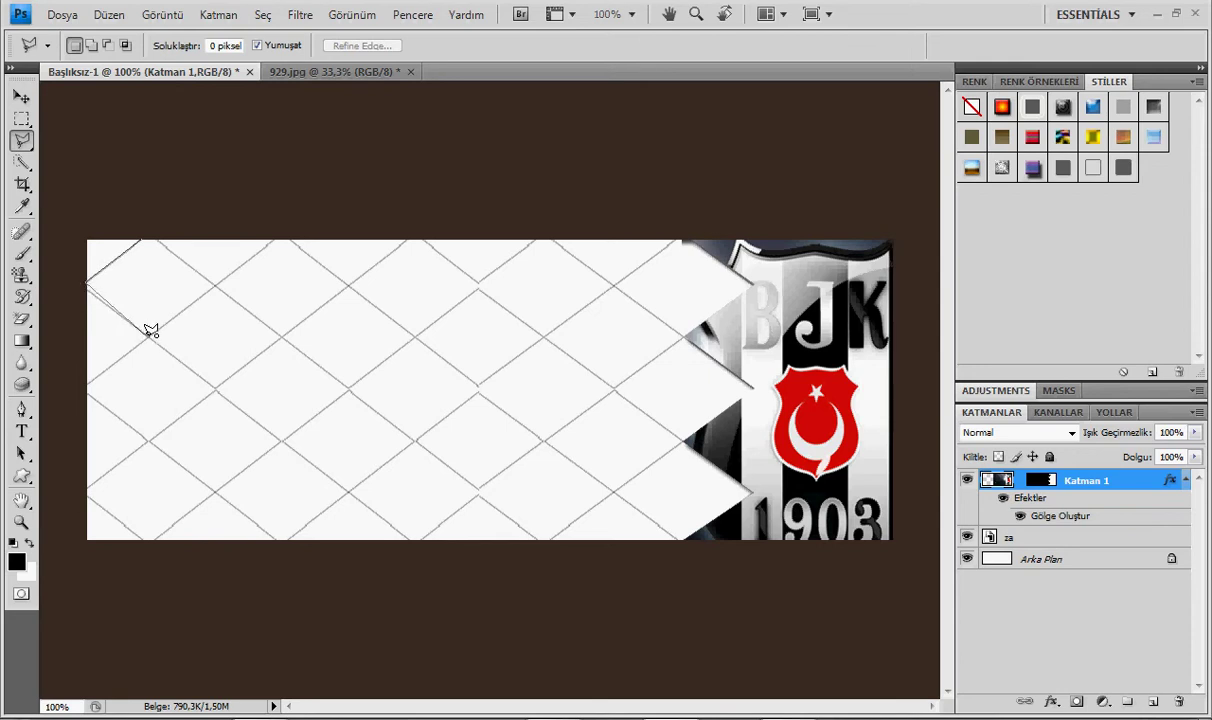
{"action": "left_click", "coordinate": [144, 237]}
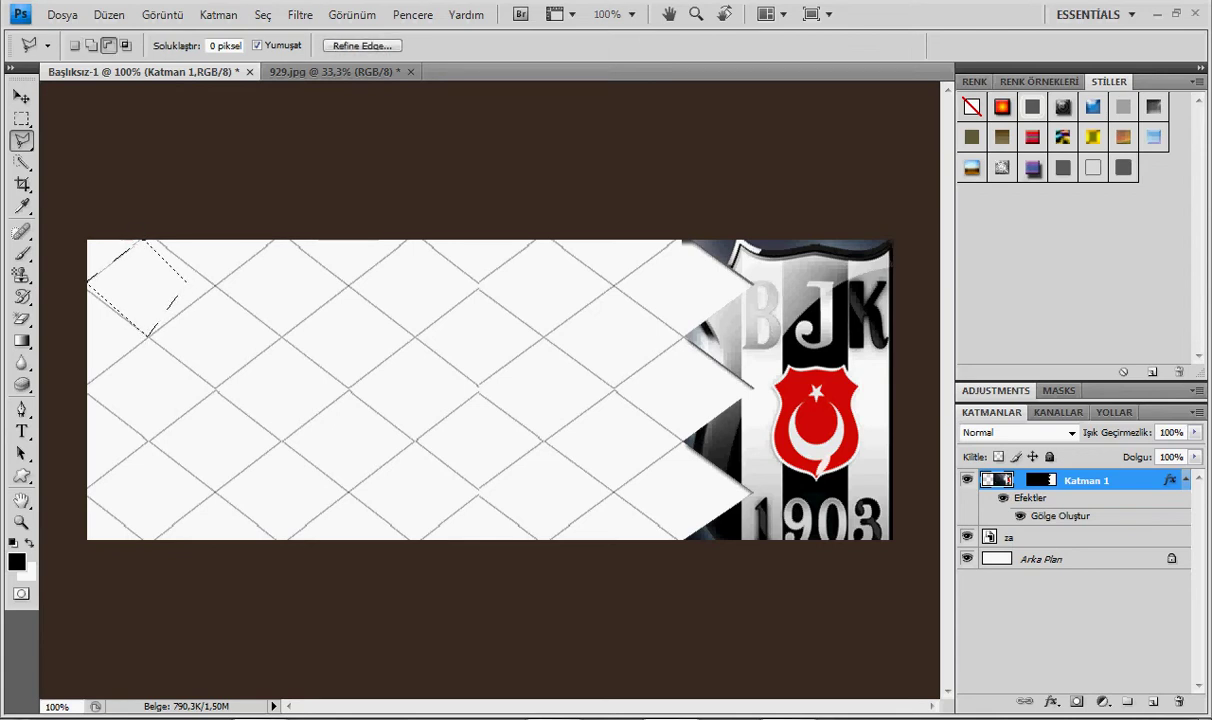
{"action": "key", "text": "ctrl+d"}
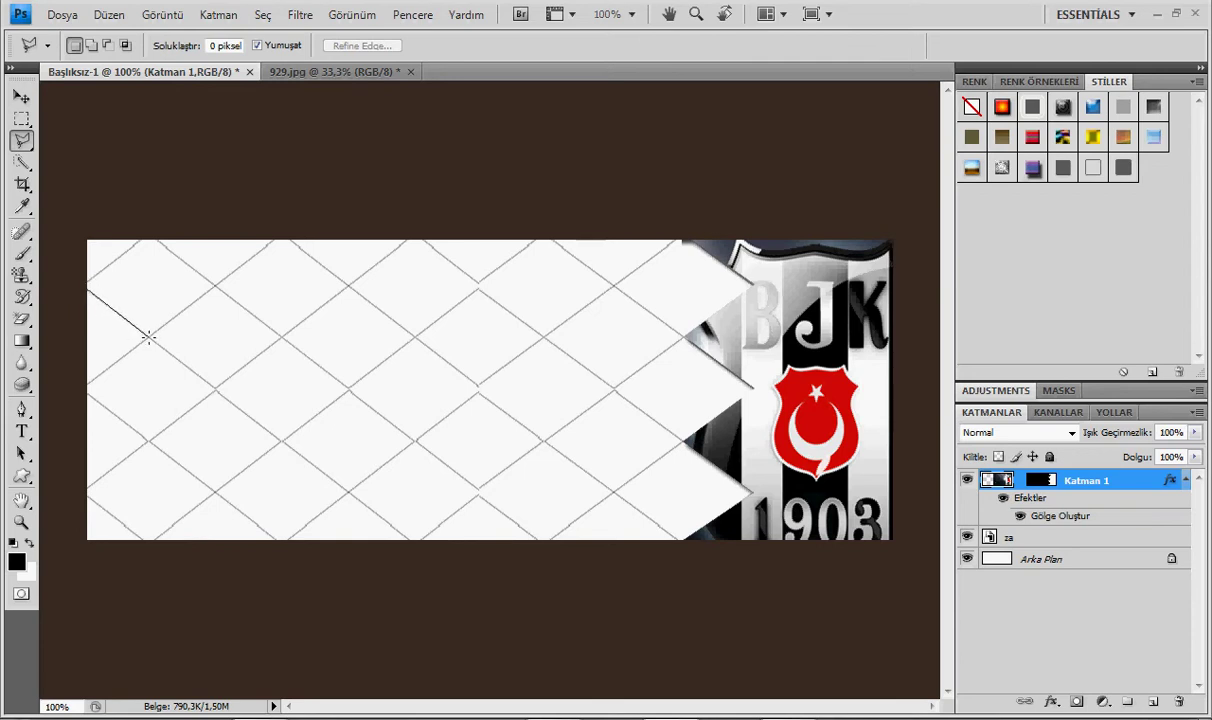
{"action": "left_click", "coordinate": [215, 289]}
{"action": "left_click", "coordinate": [88, 290]}
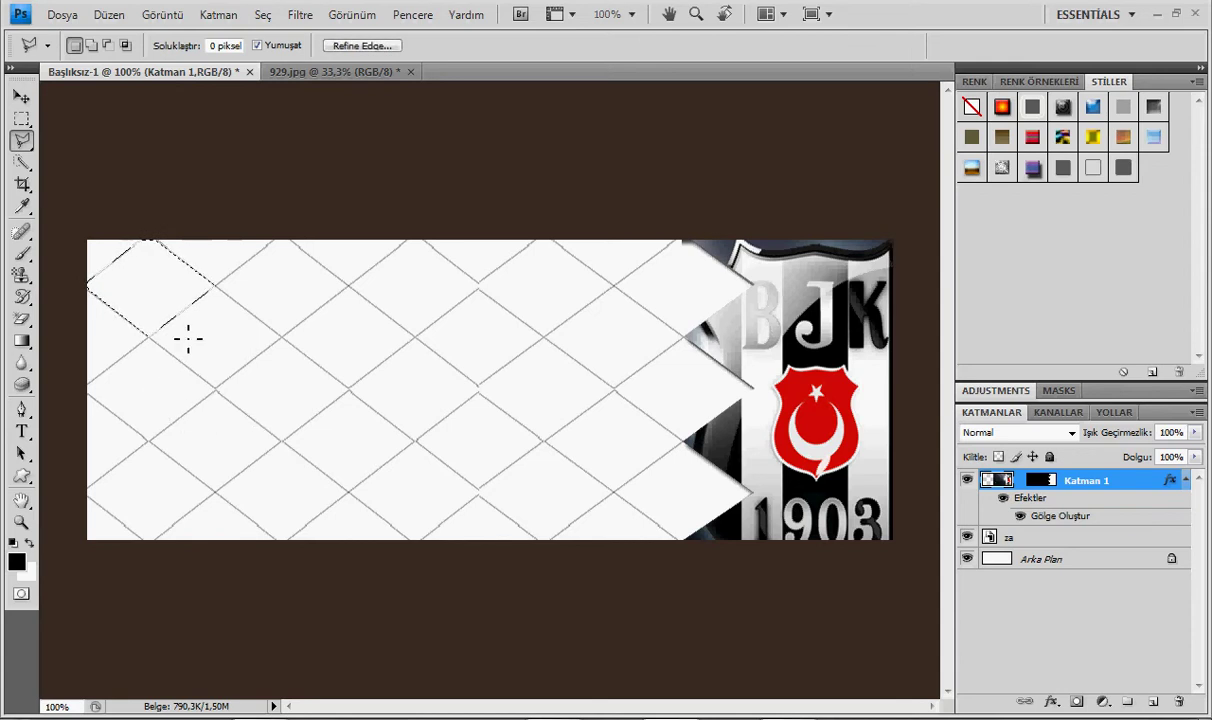
{"action": "left_click", "coordinate": [109, 14]}
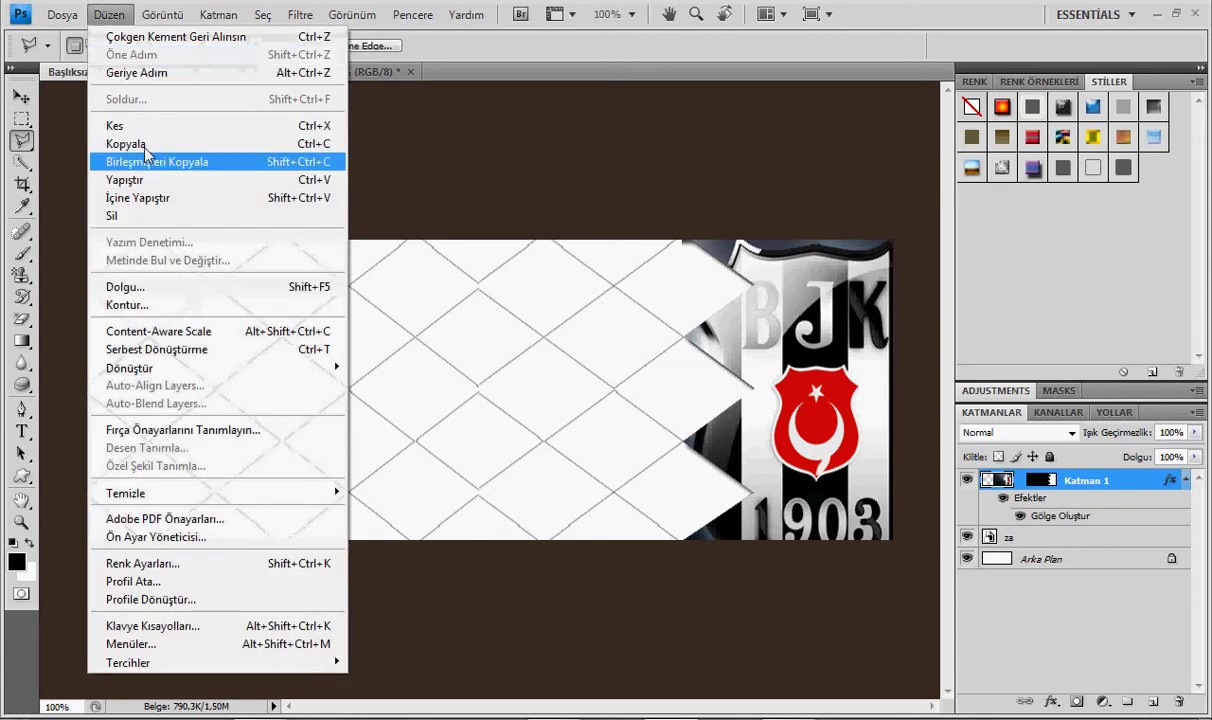
Step: Open the player photo fft81_mf1998039.Jpeg from the Yeni klasör folder
{"action": "left_click", "coordinate": [357, 189]}
{"action": "left_click", "coordinate": [298, 73]}
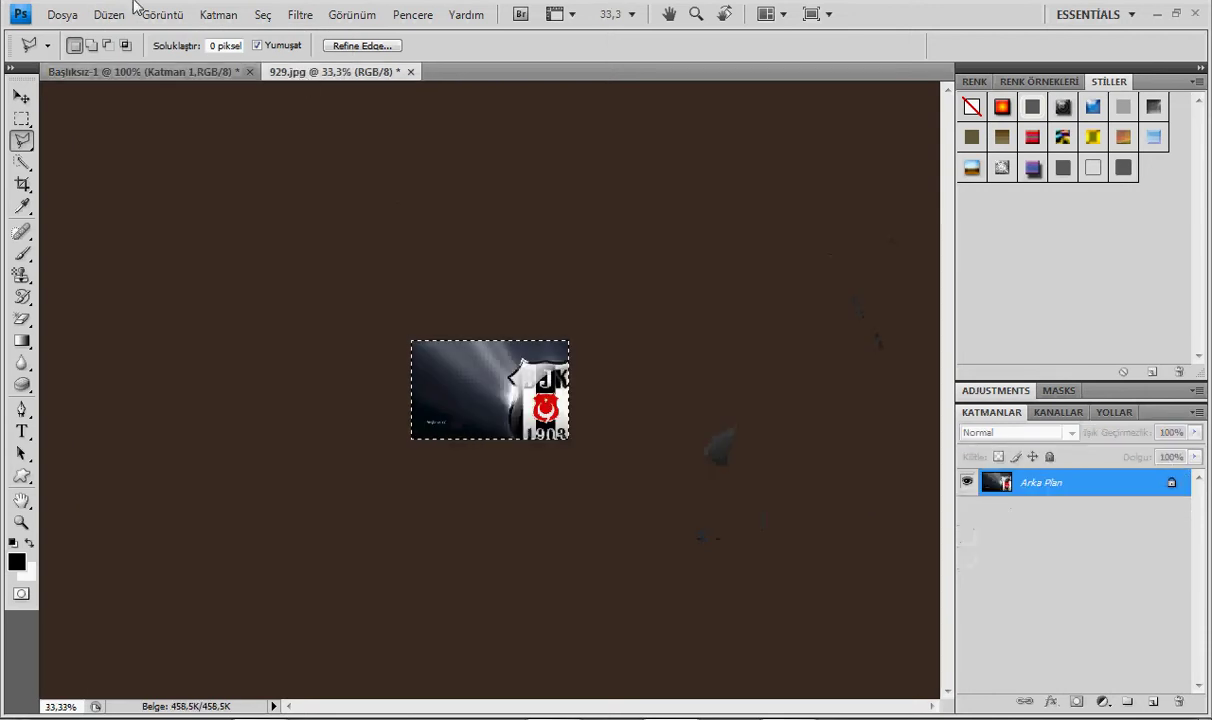
{"action": "left_click", "coordinate": [62, 14]}
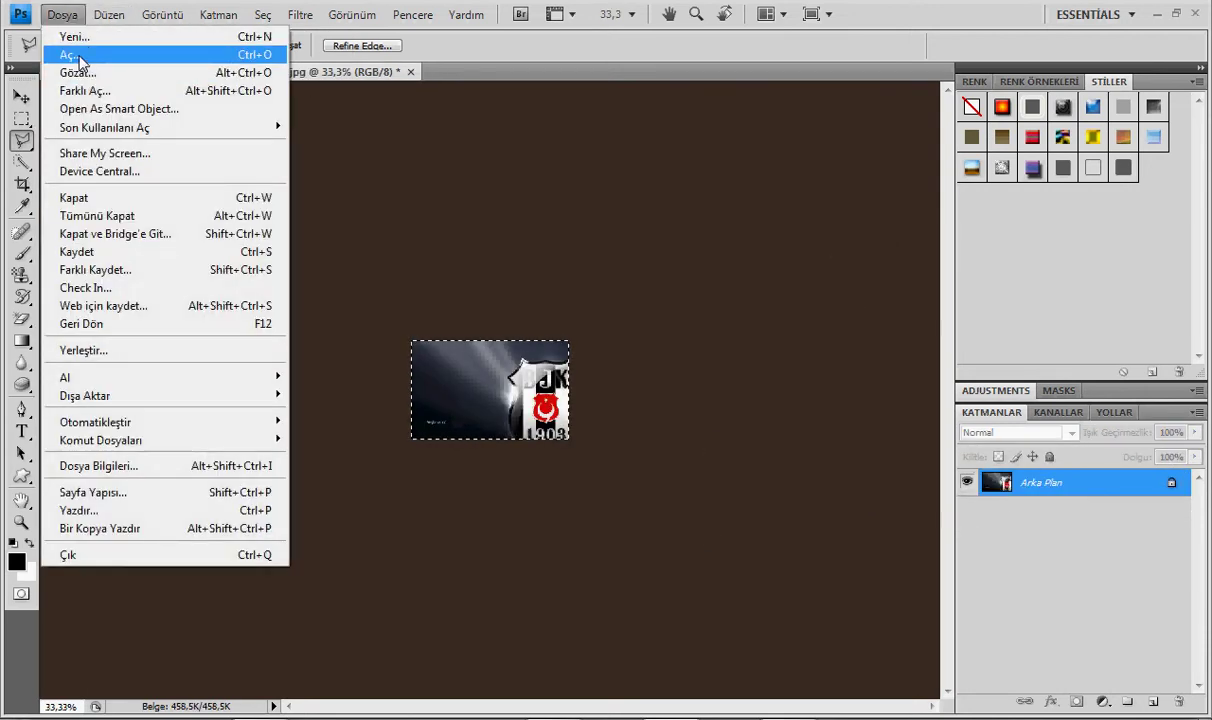
{"action": "left_click", "coordinate": [80, 55]}
{"action": "scroll", "coordinate": [533, 217], "scroll_direction": "down", "scroll_amount": 5}
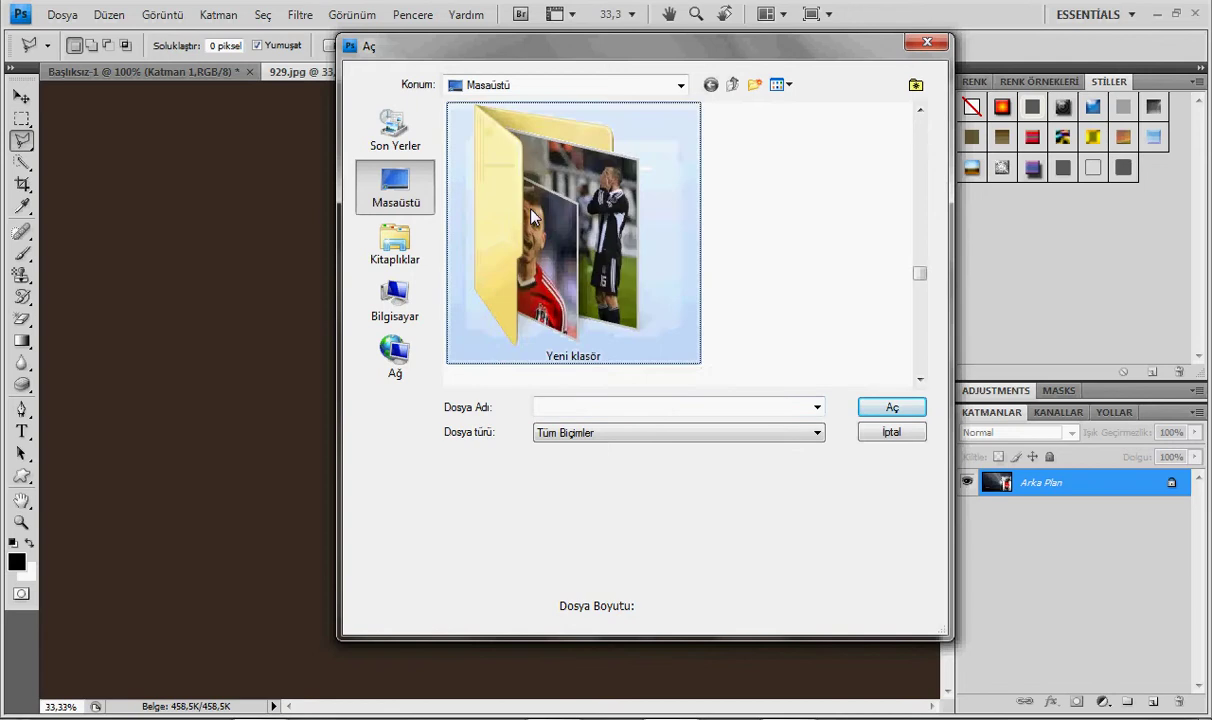
{"action": "double_click", "coordinate": [502, 197]}
{"action": "left_click", "coordinate": [563, 290]}
{"action": "key", "text": "Down"}
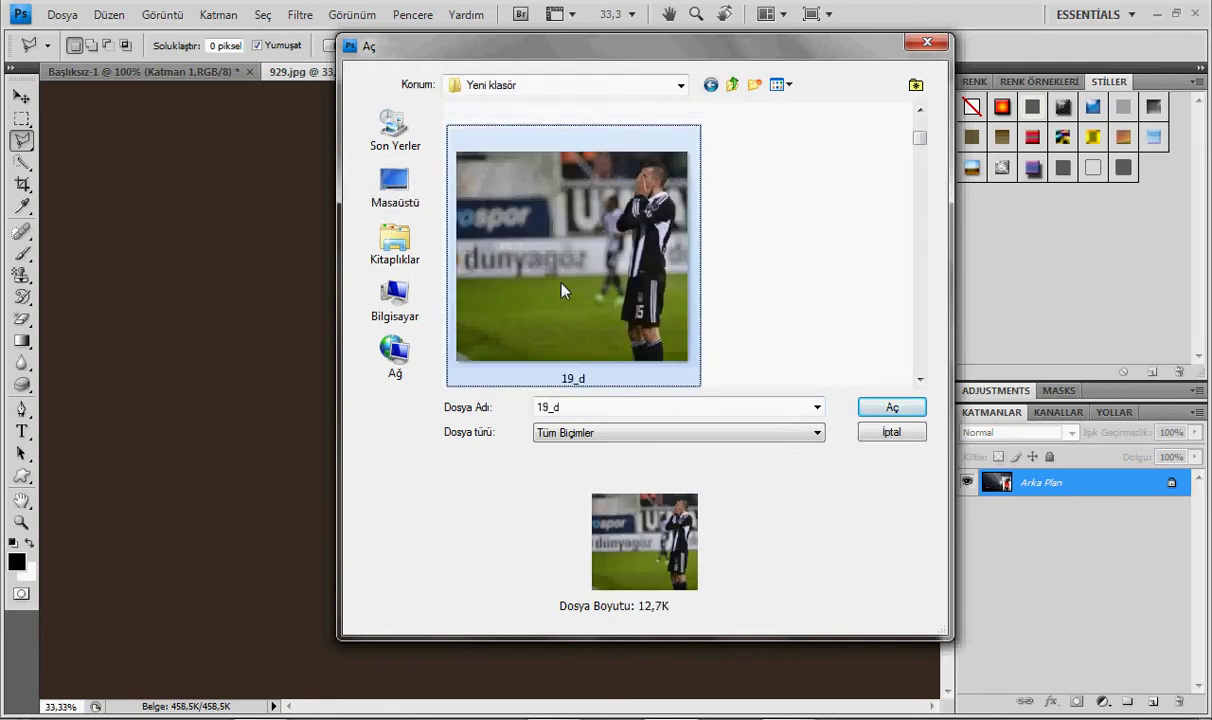
{"action": "key", "text": "Down"}
{"action": "key", "text": "Down"}
{"action": "key", "text": "Down"}
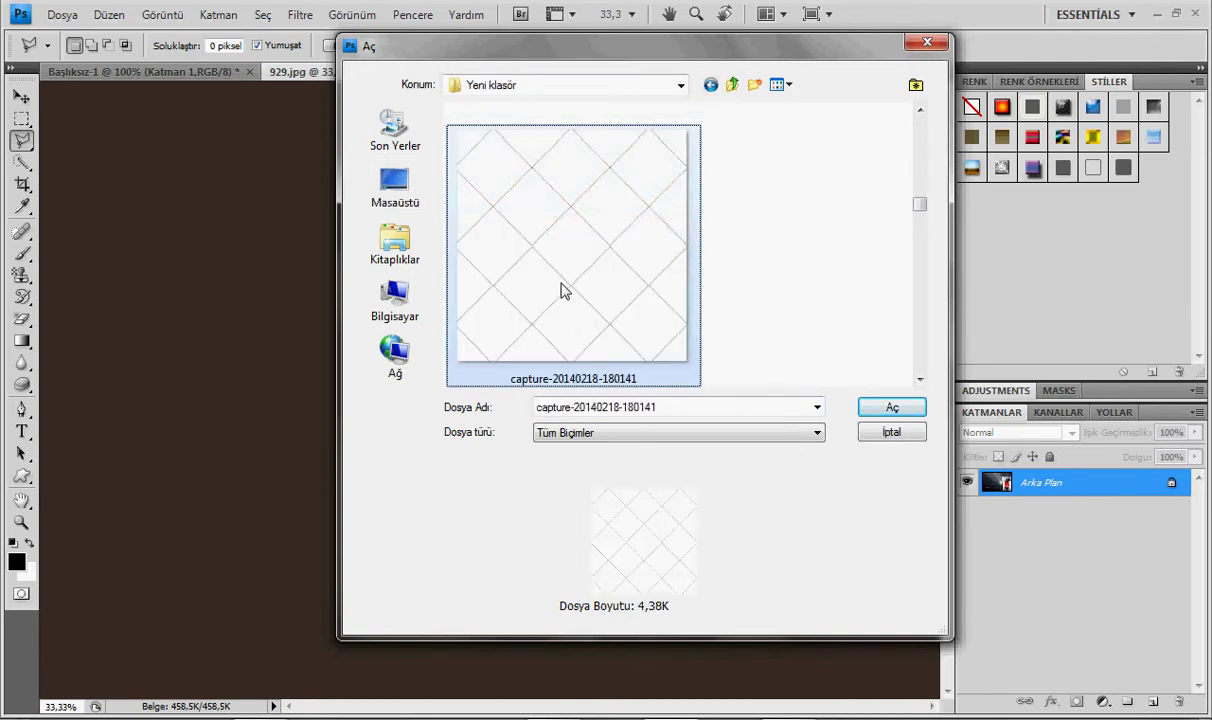
{"action": "key", "text": "Down"}
{"action": "key", "text": "Down"}
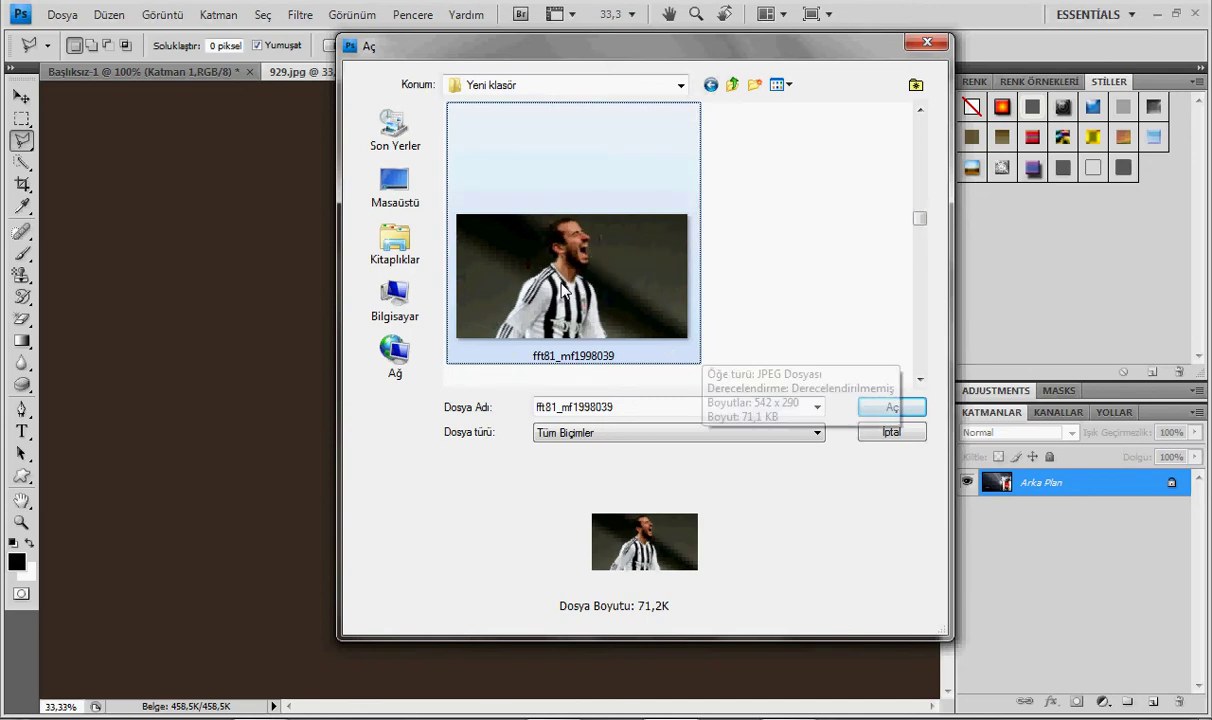
{"action": "key", "text": "Return"}
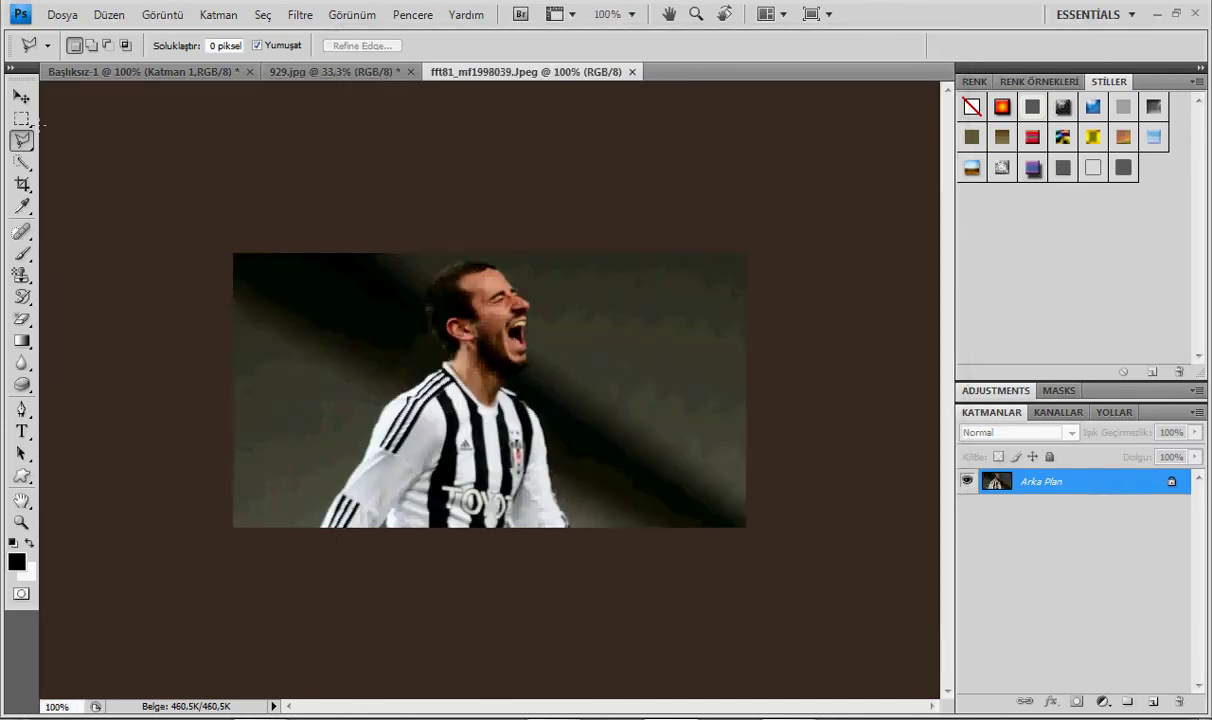
Step: Copy the whole player photo and paste it into the top-left diamond selection
{"action": "left_click", "coordinate": [22, 118]}
{"action": "key", "text": "ctrl+a"}
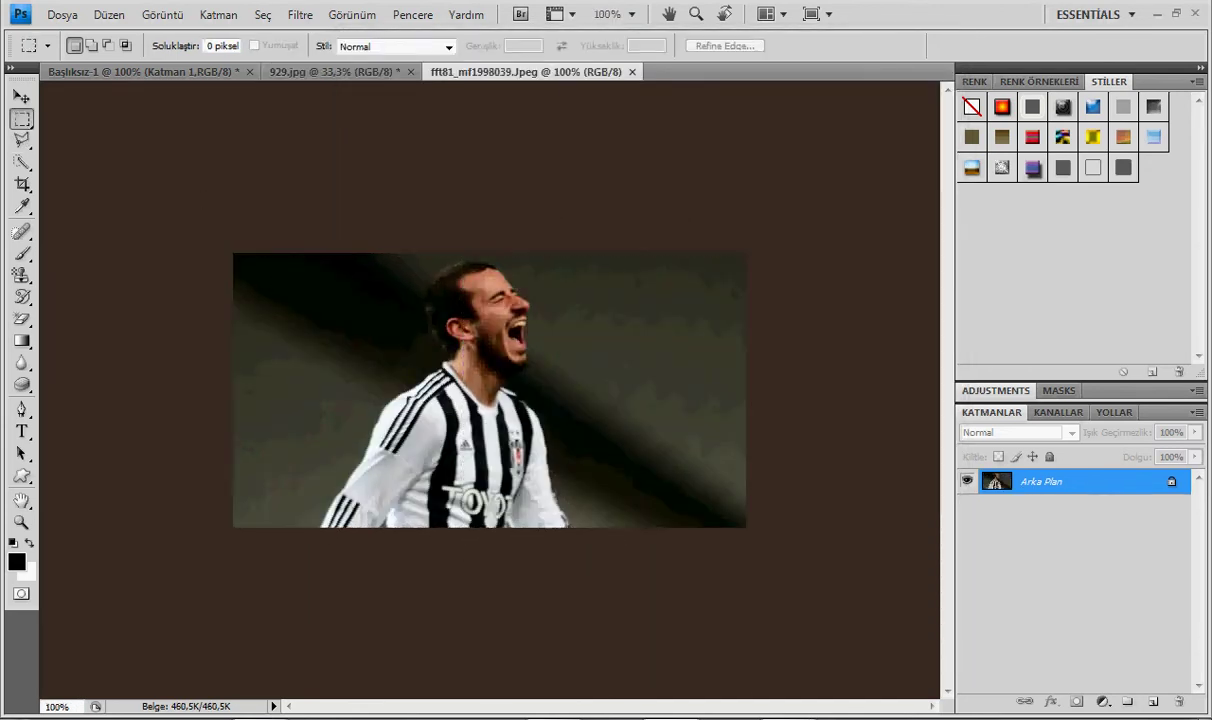
{"action": "key", "text": "ctrl+a"}
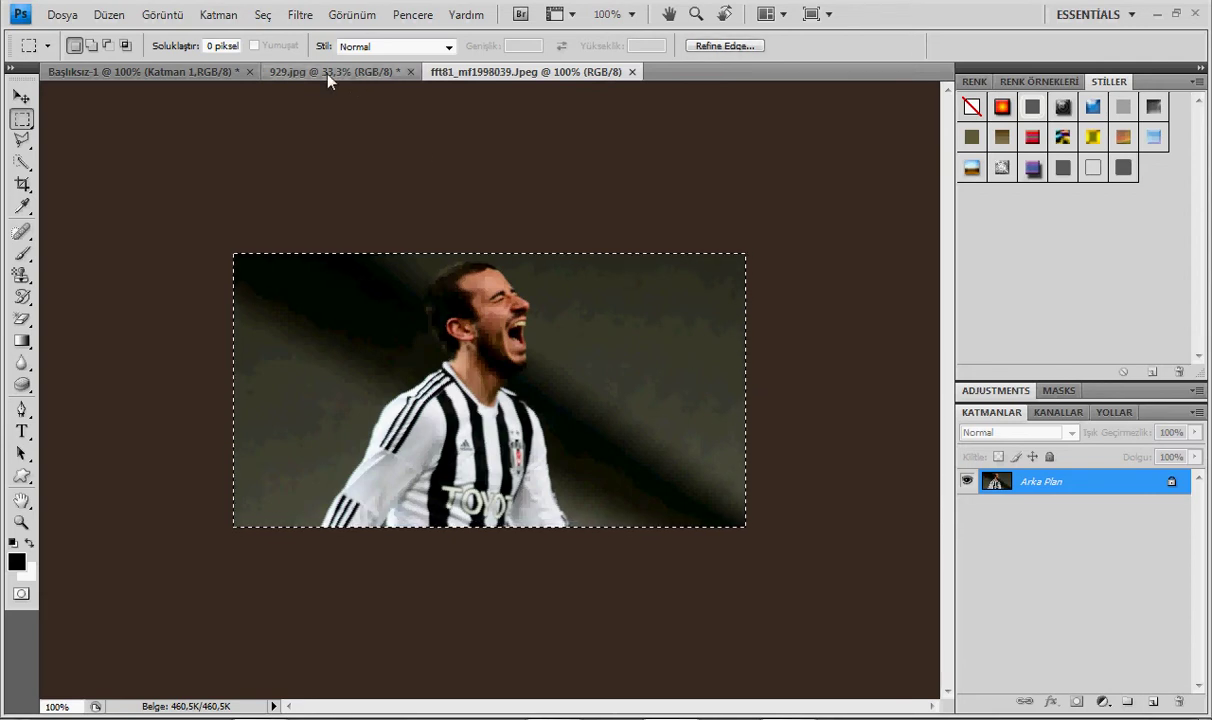
{"action": "left_click", "coordinate": [180, 72]}
{"action": "left_click", "coordinate": [109, 14]}
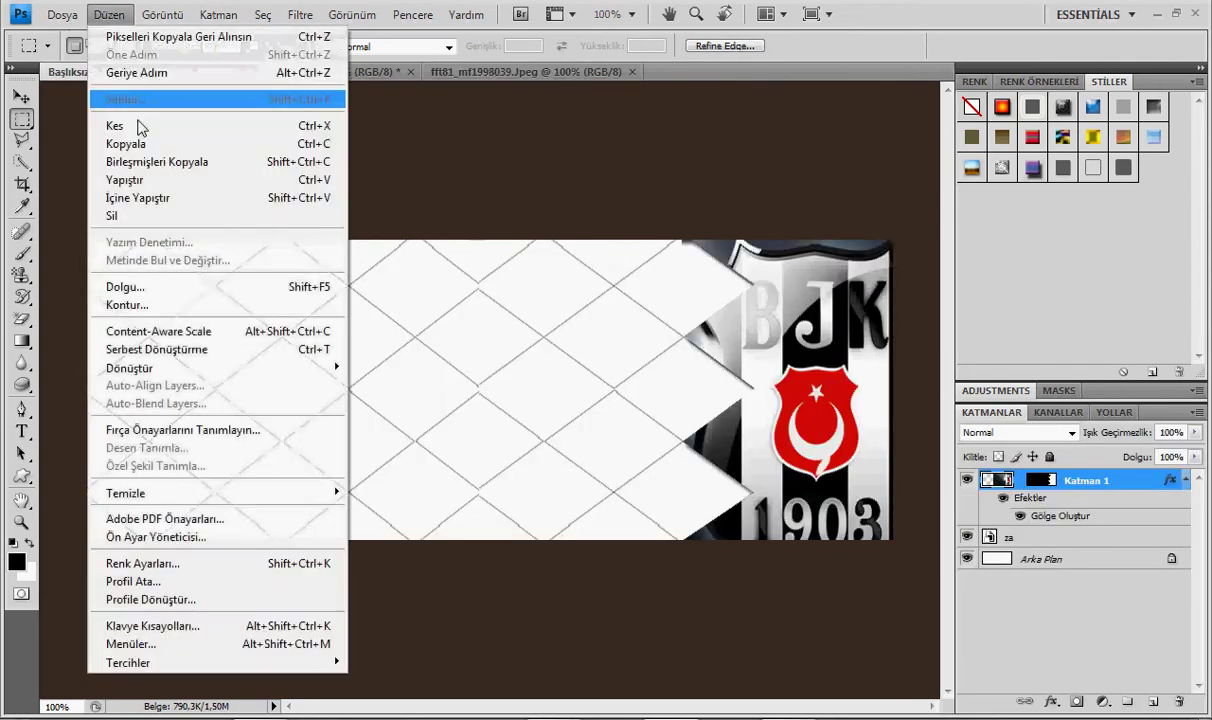
{"action": "left_click", "coordinate": [137, 197]}
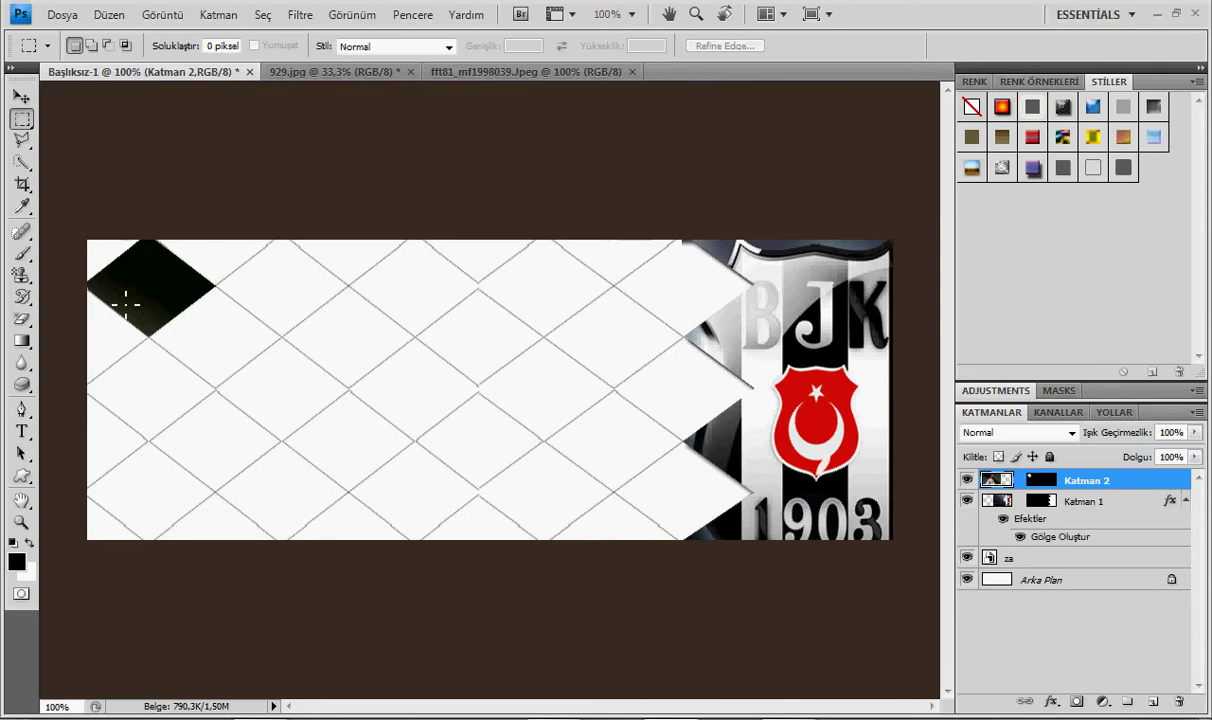
Step: Scale the pasted player photo to about 45% so his face fits the diamond
{"action": "left_click", "coordinate": [21, 95]}
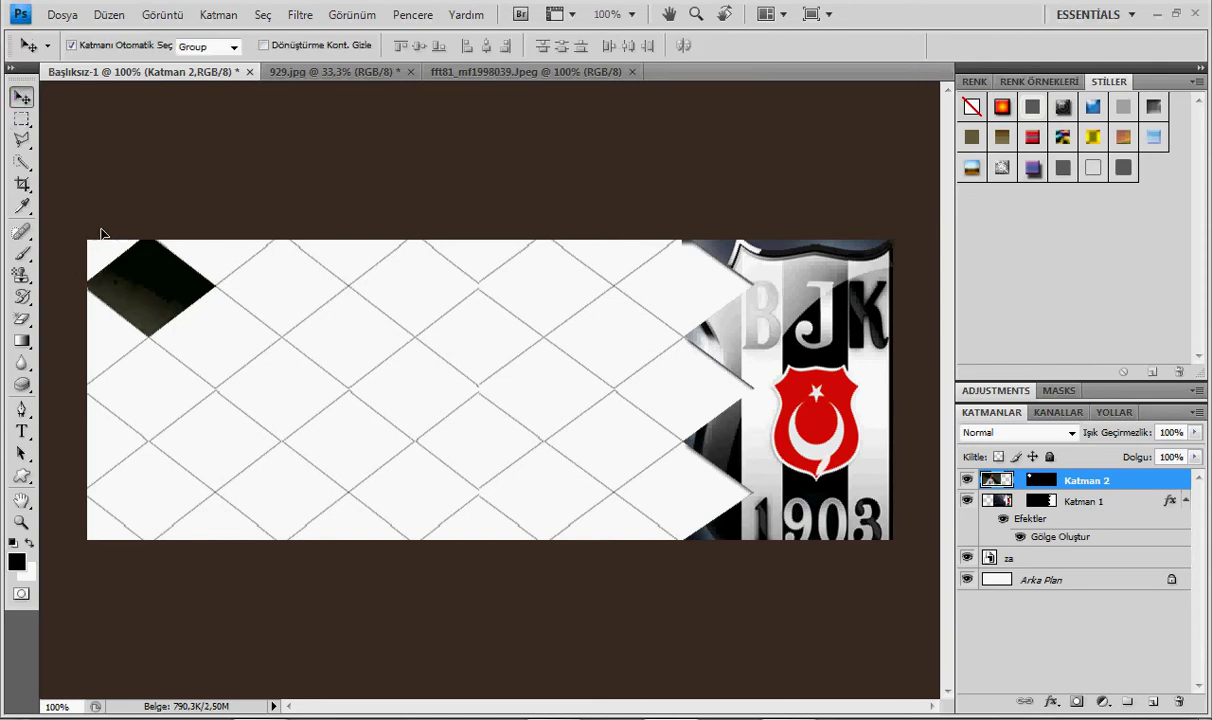
{"action": "mouse_move", "coordinate": [193, 324]}
{"action": "left_mouse_down"}
{"action": "mouse_move", "coordinate": [117, 306]}
{"action": "mouse_move", "coordinate": [178, 331]}
{"action": "left_mouse_up"}
{"action": "key", "text": "ctrl+z"}
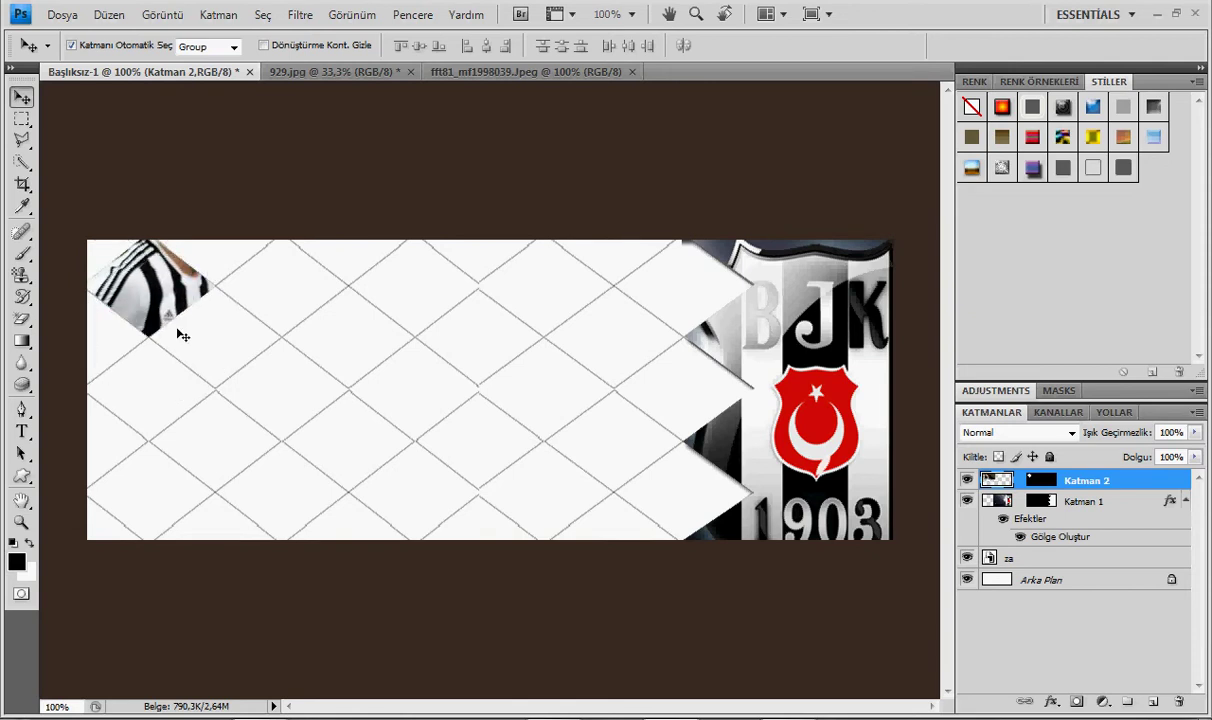
{"action": "key", "text": "ctrl+t"}
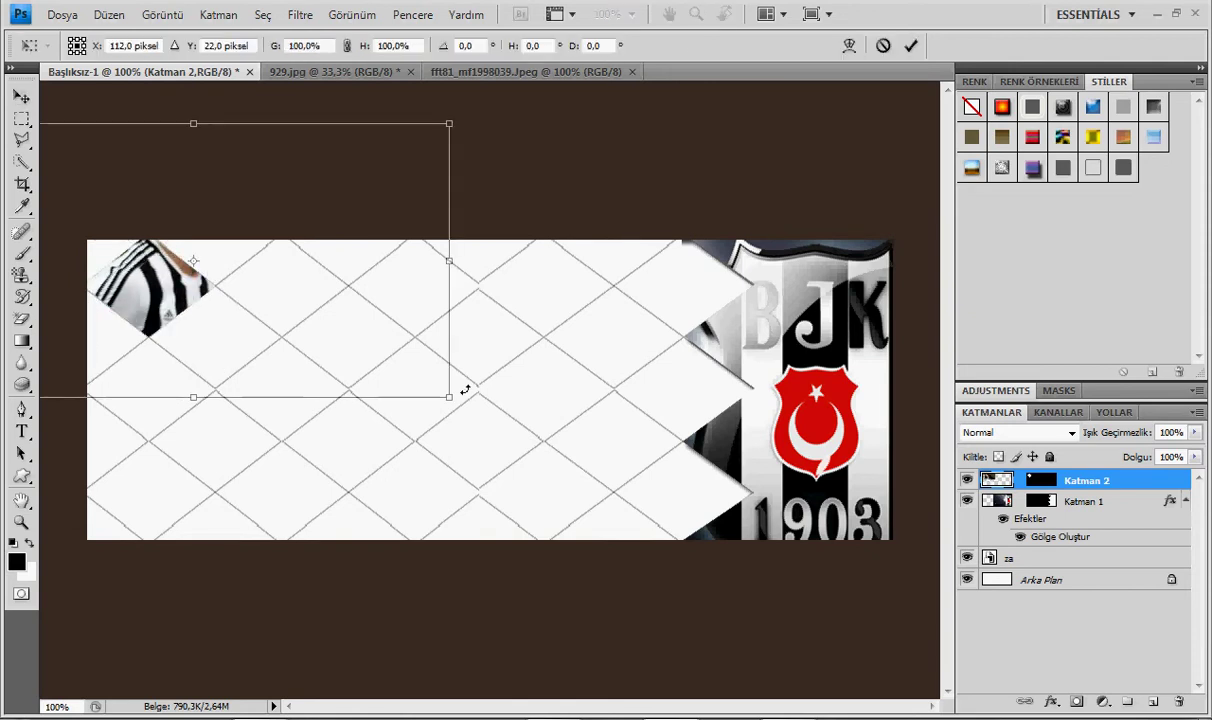
{"action": "mouse_move", "coordinate": [447, 397]}
{"action": "left_mouse_down"}
{"action": "mouse_move", "coordinate": [185, 310]}
{"action": "mouse_move", "coordinate": [206, 397]}
{"action": "left_mouse_up"}
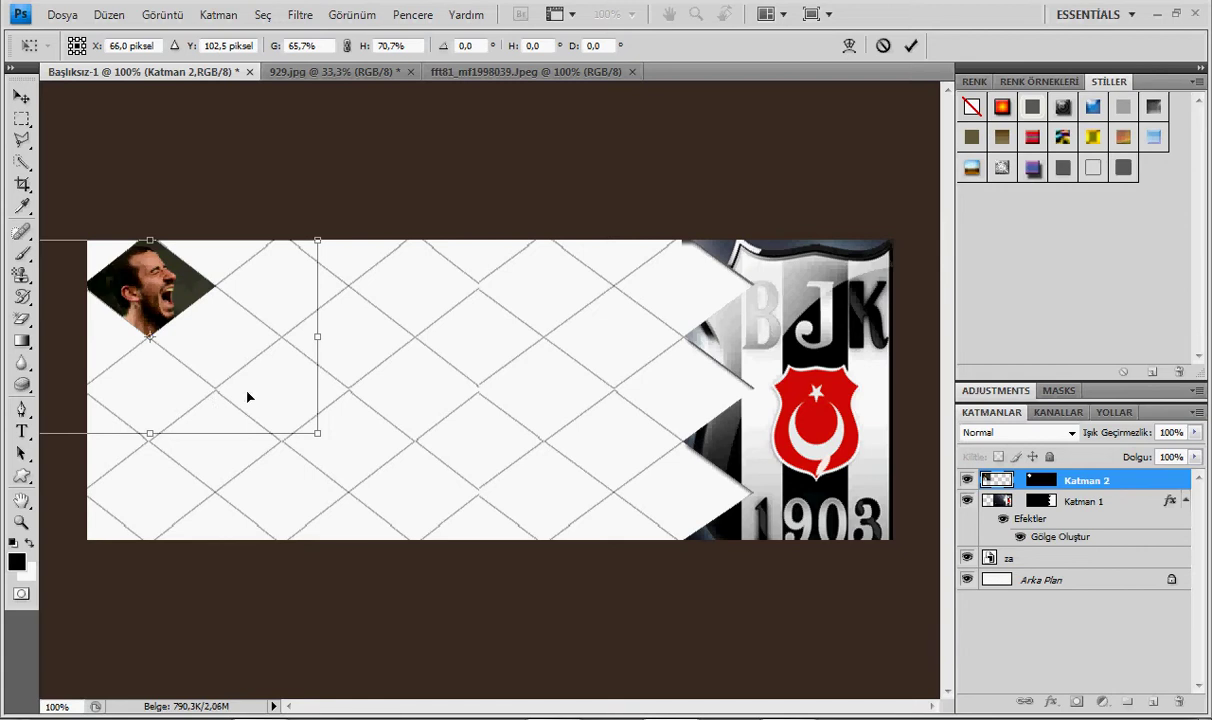
{"action": "mouse_move", "coordinate": [316, 432]}
{"action": "left_mouse_down"}
{"action": "mouse_move", "coordinate": [214, 333]}
{"action": "mouse_move", "coordinate": [189, 325]}
{"action": "mouse_move", "coordinate": [206, 282]}
{"action": "mouse_move", "coordinate": [184, 297]}
{"action": "left_mouse_up"}
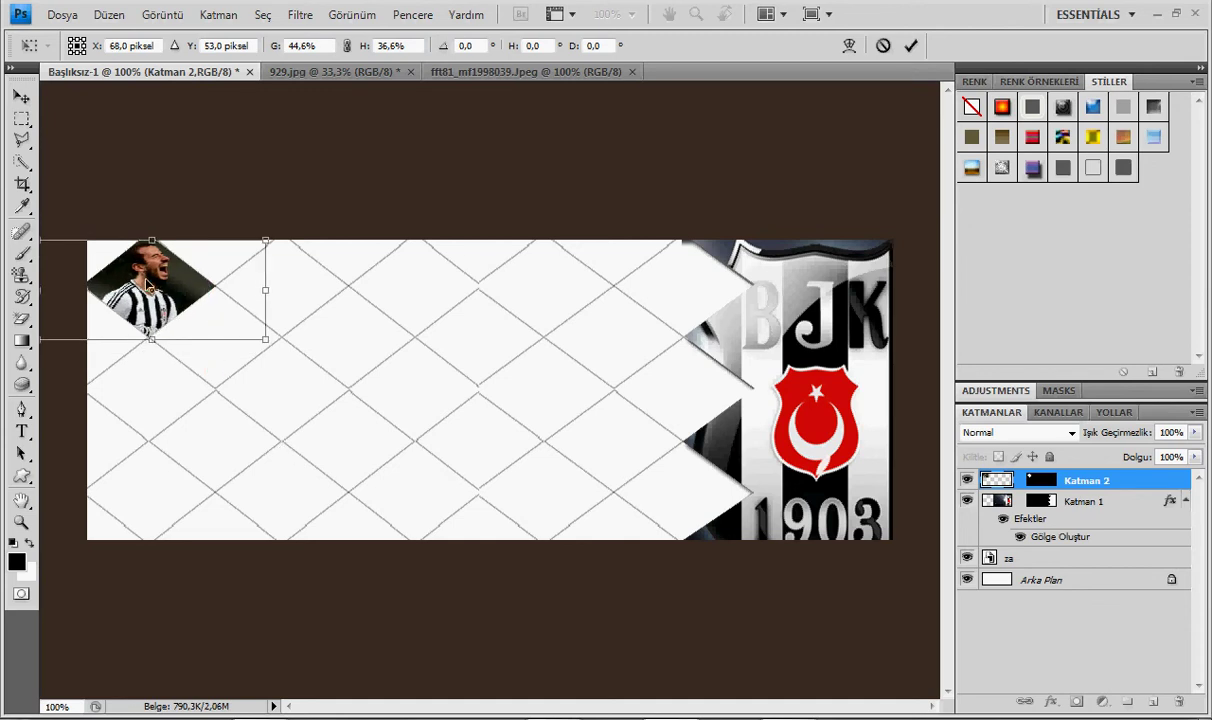
{"action": "key", "text": "Return"}
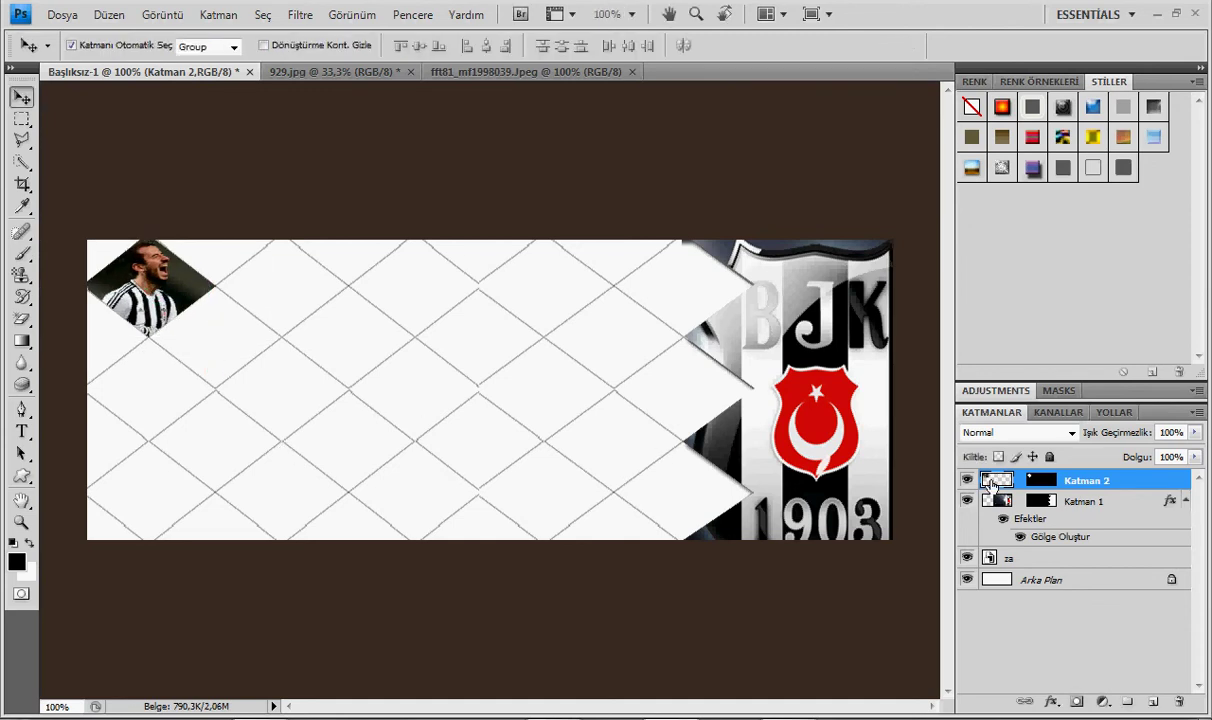
{"action": "right_click", "coordinate": [985, 478]}
Step: Give Katman 2 a Gölge Oluştur drop shadow through Karıştırma Seçenekleri
{"action": "left_click", "coordinate": [1003, 207]}
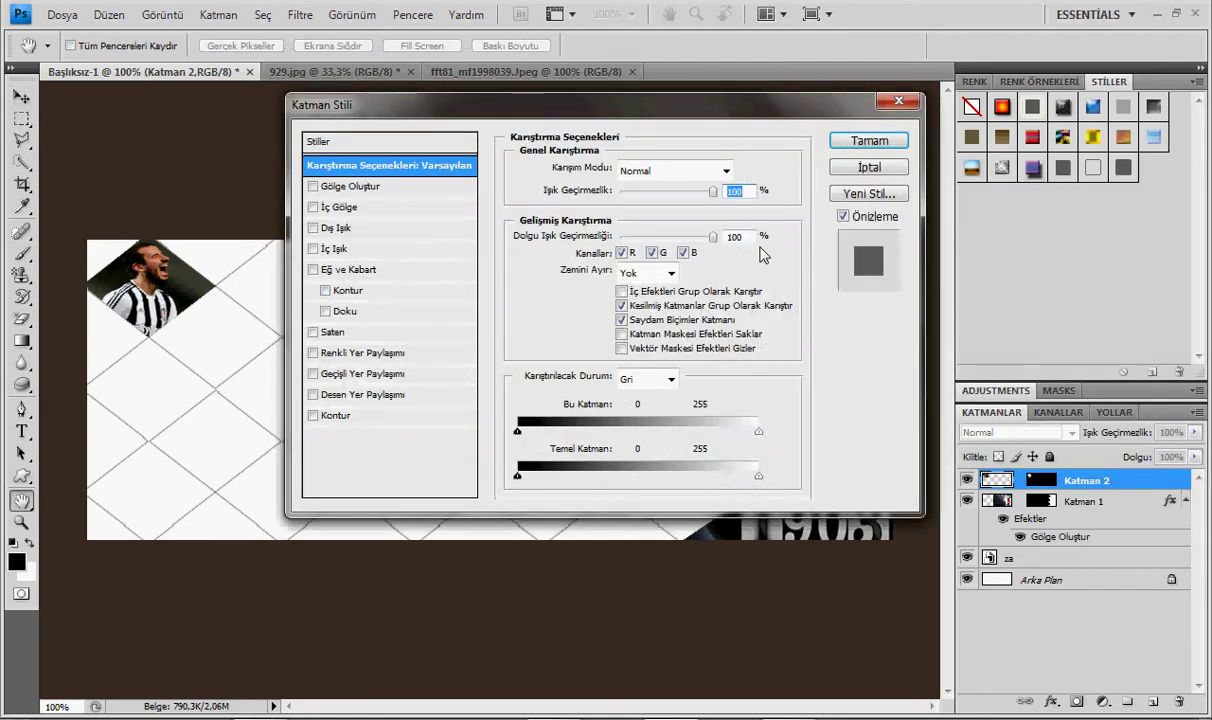
{"action": "left_click", "coordinate": [347, 187]}
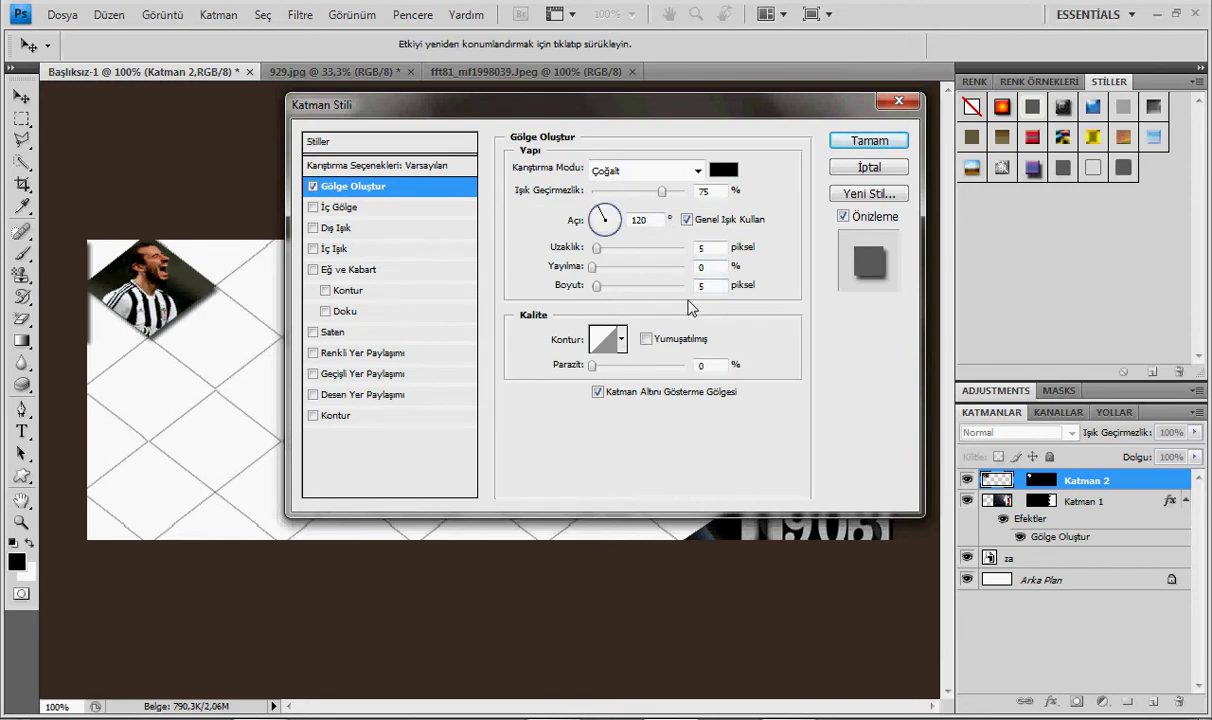
{"action": "left_click", "coordinate": [862, 141]}
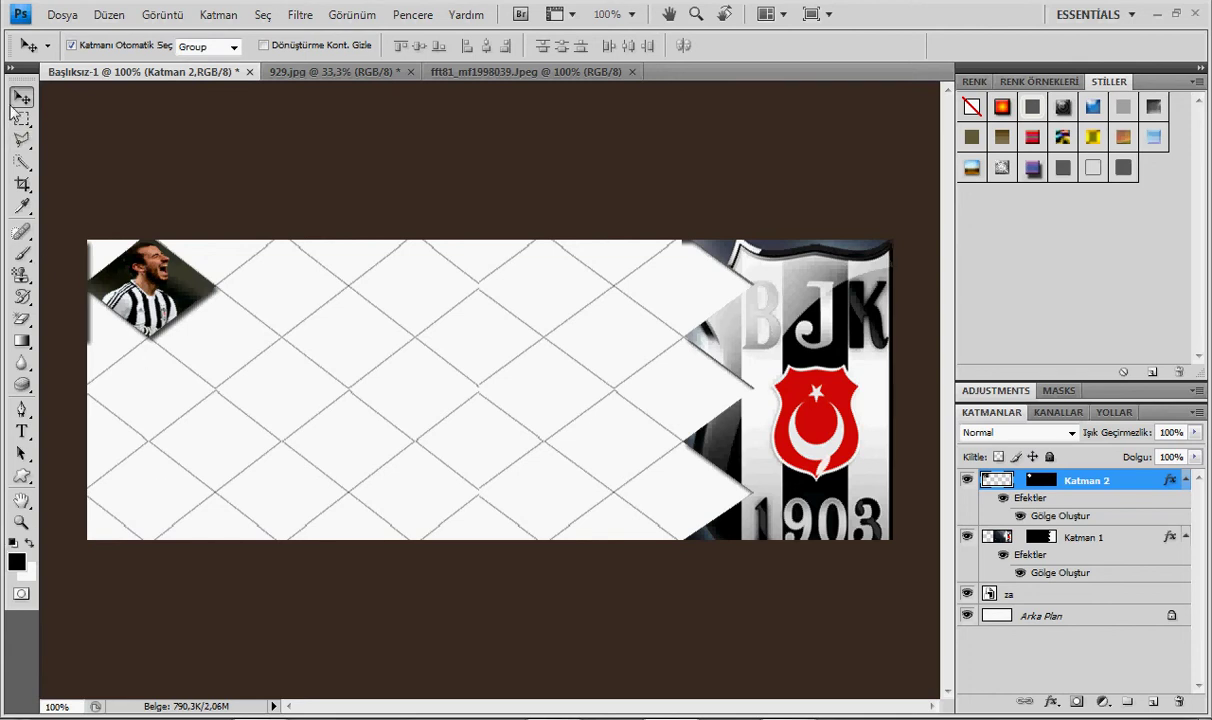
{"action": "left_click", "coordinate": [21, 140]}
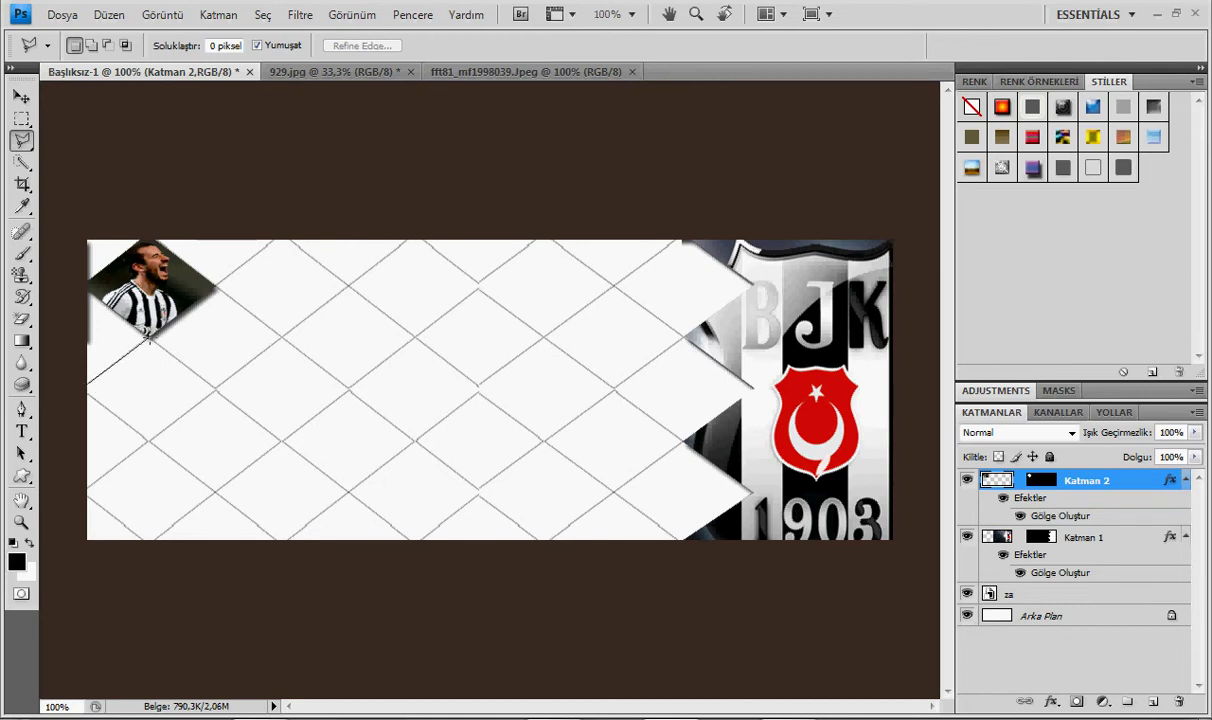
Step: Outline the diamond below the player photo with three Polygonal Lasso corner clicks
{"action": "left_click", "coordinate": [213, 391]}
{"action": "left_click", "coordinate": [147, 440]}
{"action": "left_click", "coordinate": [86, 384]}
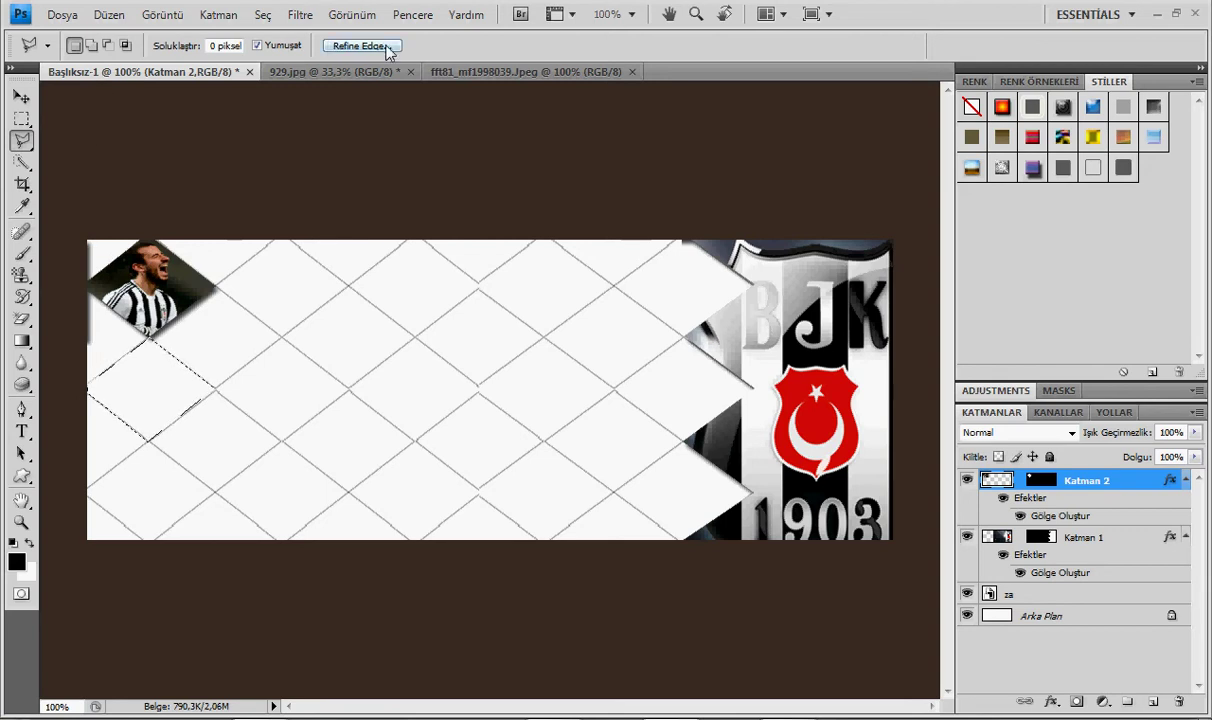
{"action": "left_click", "coordinate": [60, 16]}
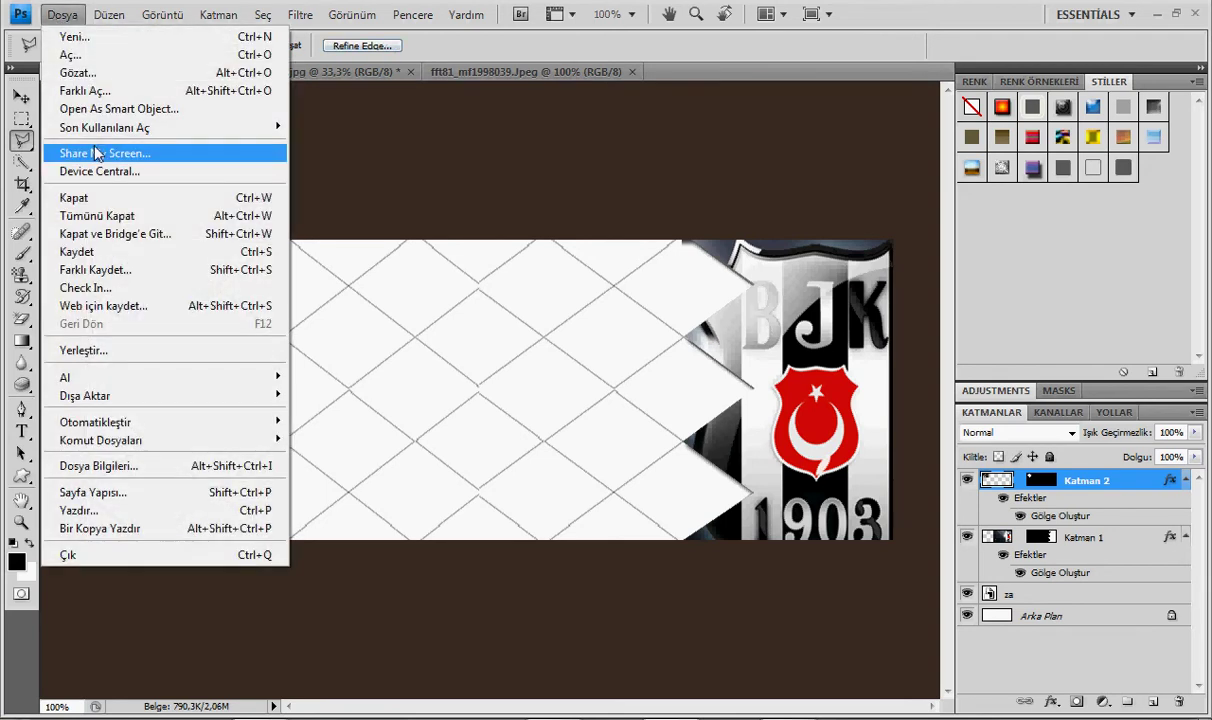
Step: Open the arms-raised player photo 139106338099359597.jpg from the folder
{"action": "left_click", "coordinate": [72, 55]}
{"action": "left_click", "coordinate": [556, 220]}
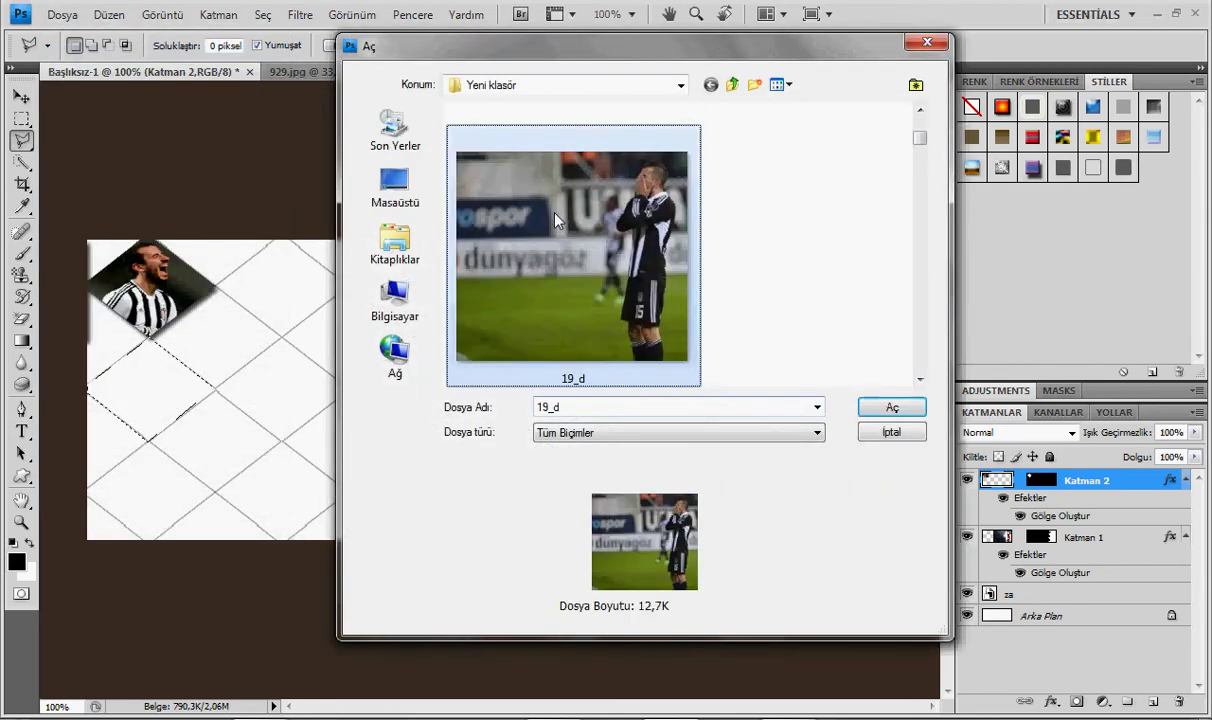
{"action": "key", "text": "Down"}
{"action": "key", "text": "Down"}
{"action": "key", "text": "Down"}
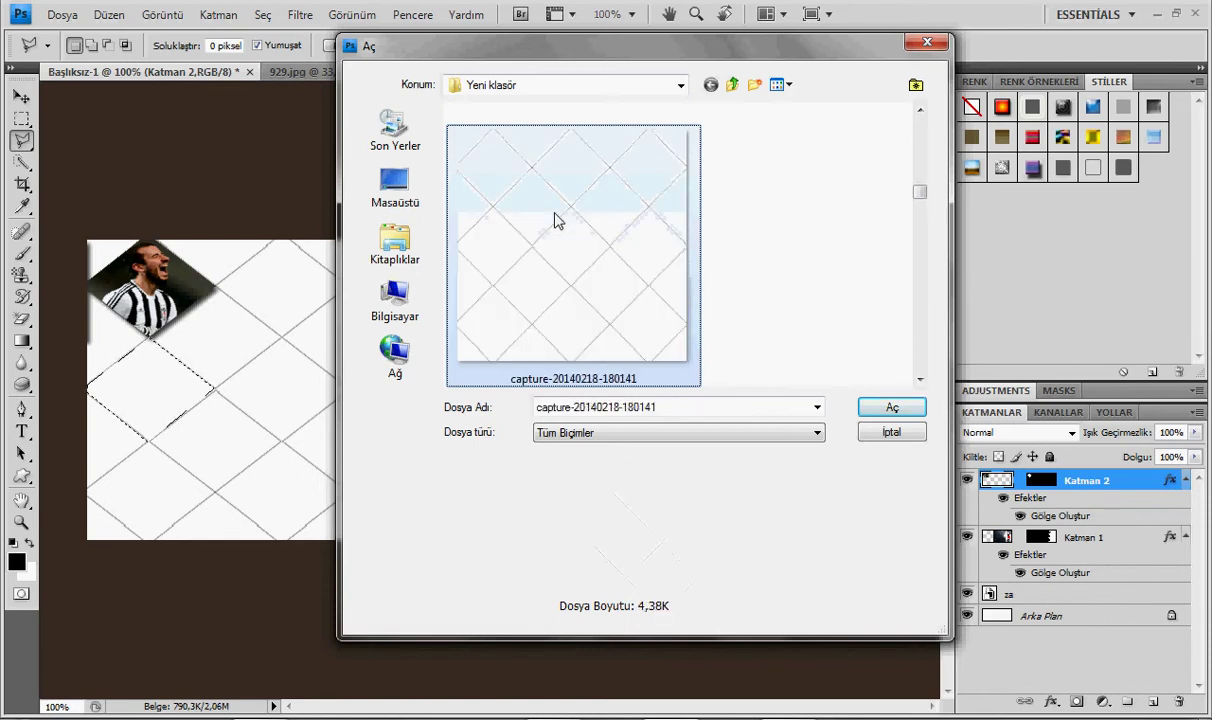
{"action": "key", "text": "Down"}
{"action": "key", "text": "Return"}
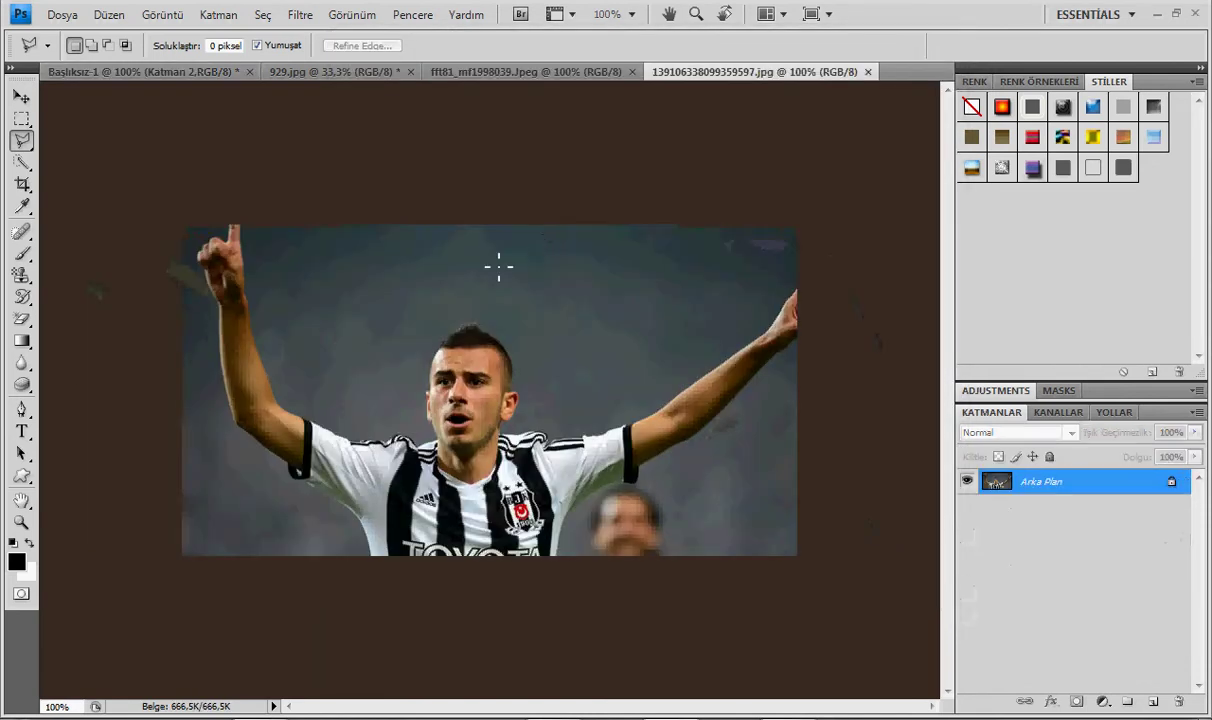
Step: Select the entire player photo, then return to the Başlıksız-1 banner with its diamond selection
{"action": "left_click", "coordinate": [21, 118]}
{"action": "mouse_move", "coordinate": [180, 222]}
{"action": "left_mouse_down"}
{"action": "mouse_move", "coordinate": [240, 440]}
{"action": "mouse_move", "coordinate": [498, 663]}
{"action": "mouse_move", "coordinate": [777, 600]}
{"action": "mouse_move", "coordinate": [830, 600]}
{"action": "left_mouse_up"}
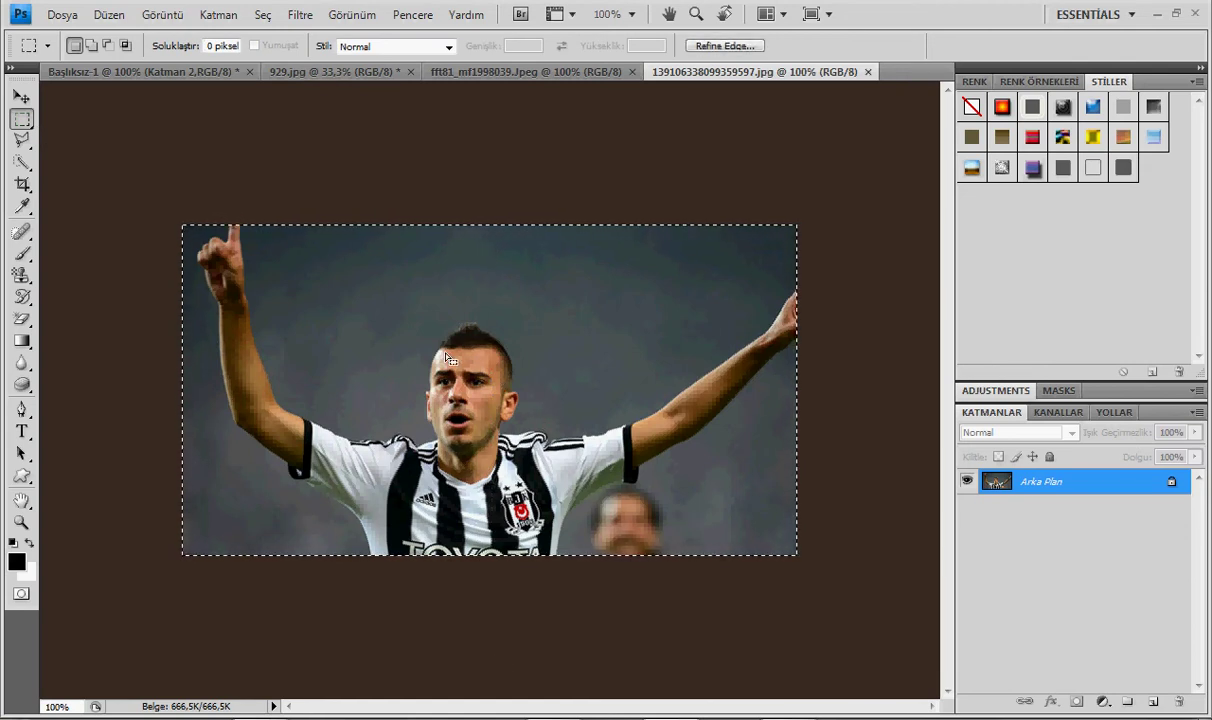
{"action": "left_click", "coordinate": [145, 74]}
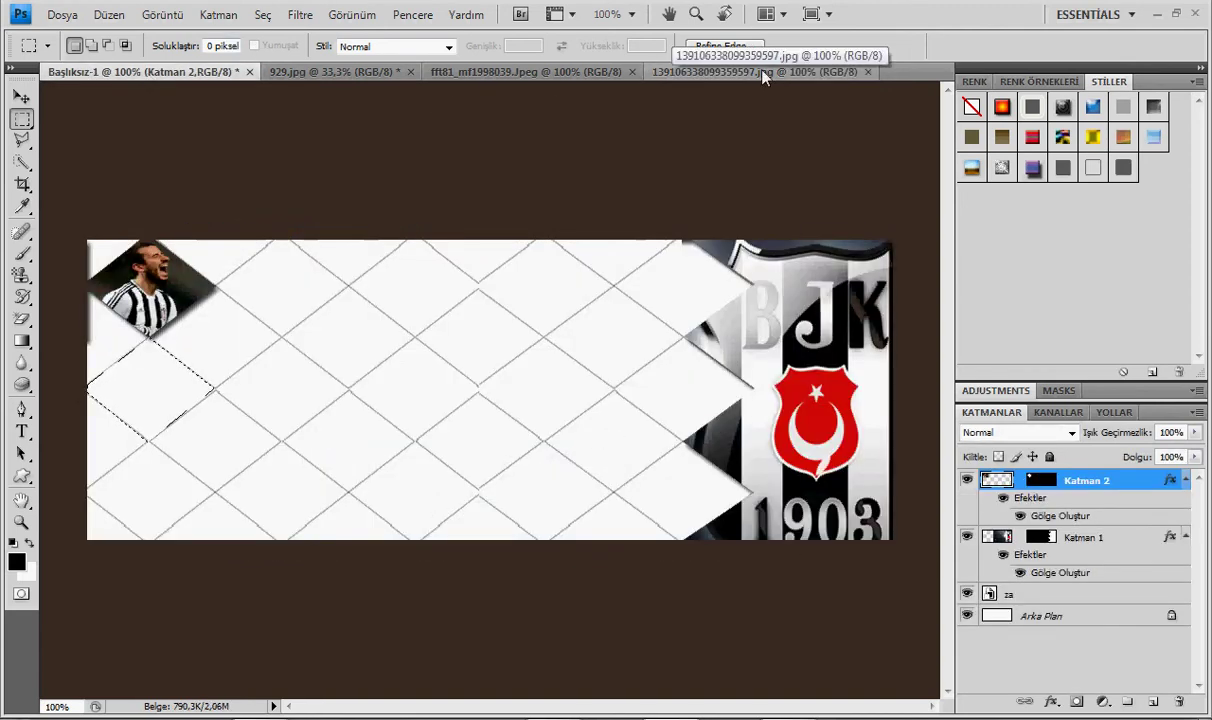
{"action": "left_click", "coordinate": [710, 71]}
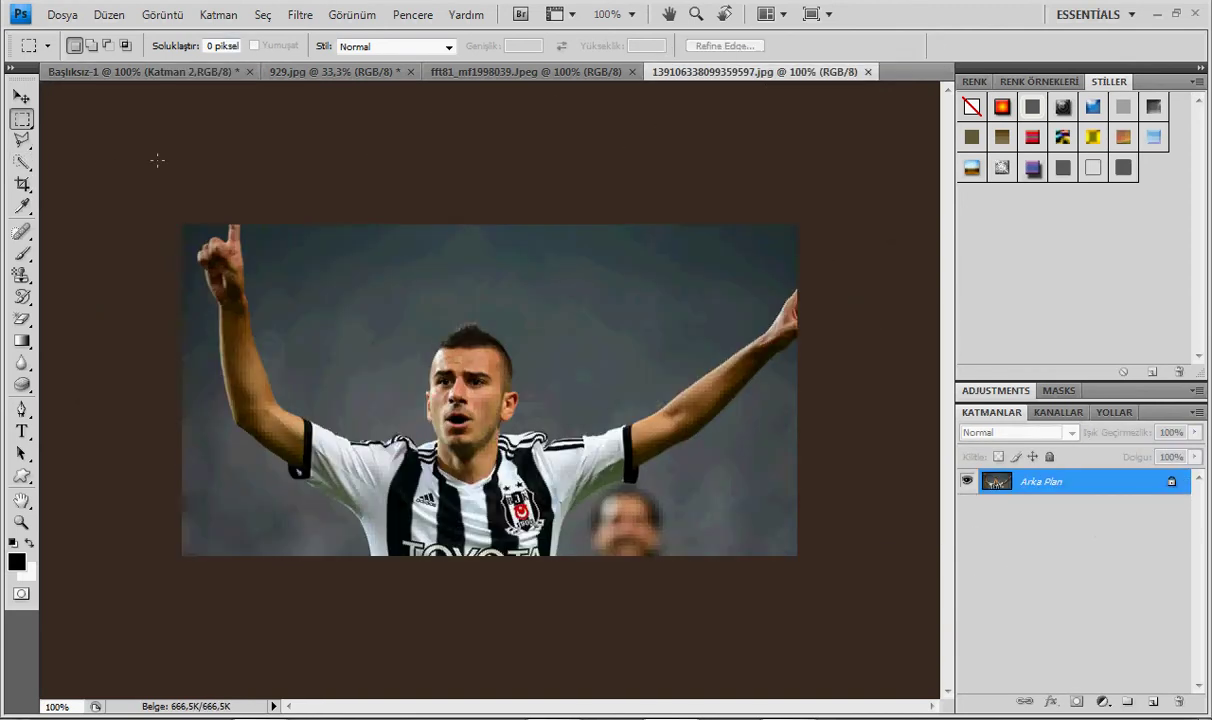
{"action": "key", "text": "ctrl+a"}
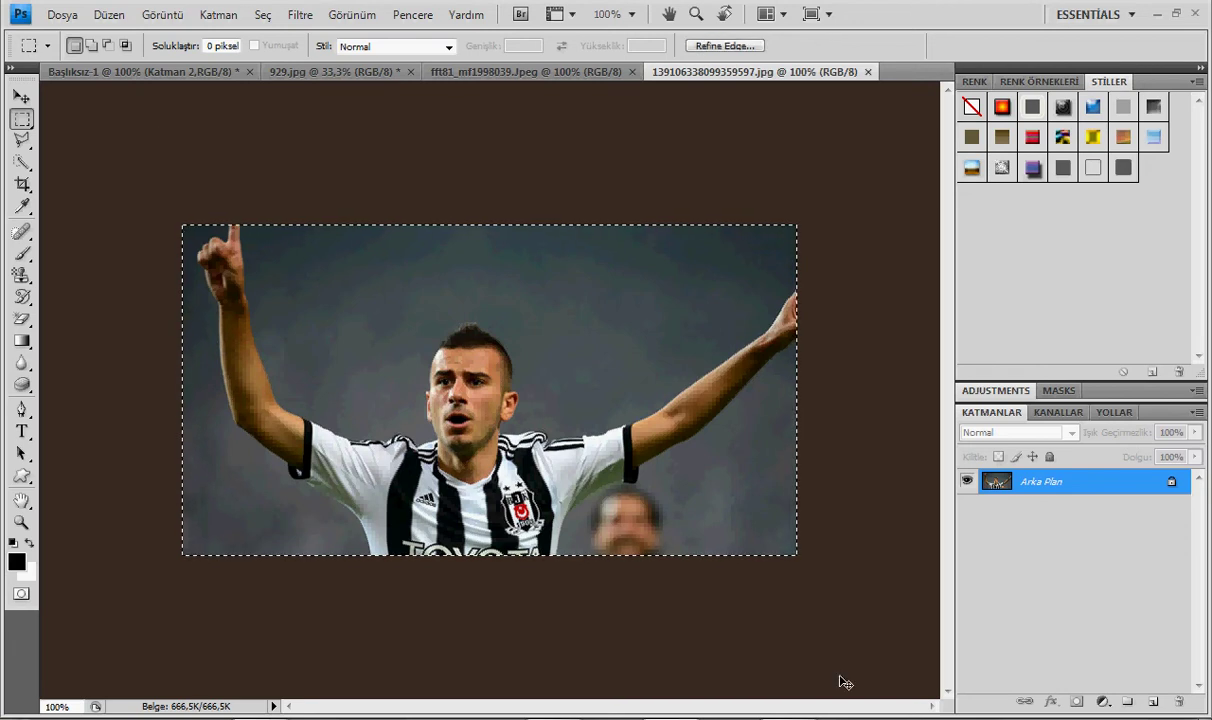
{"action": "left_click", "coordinate": [155, 83]}
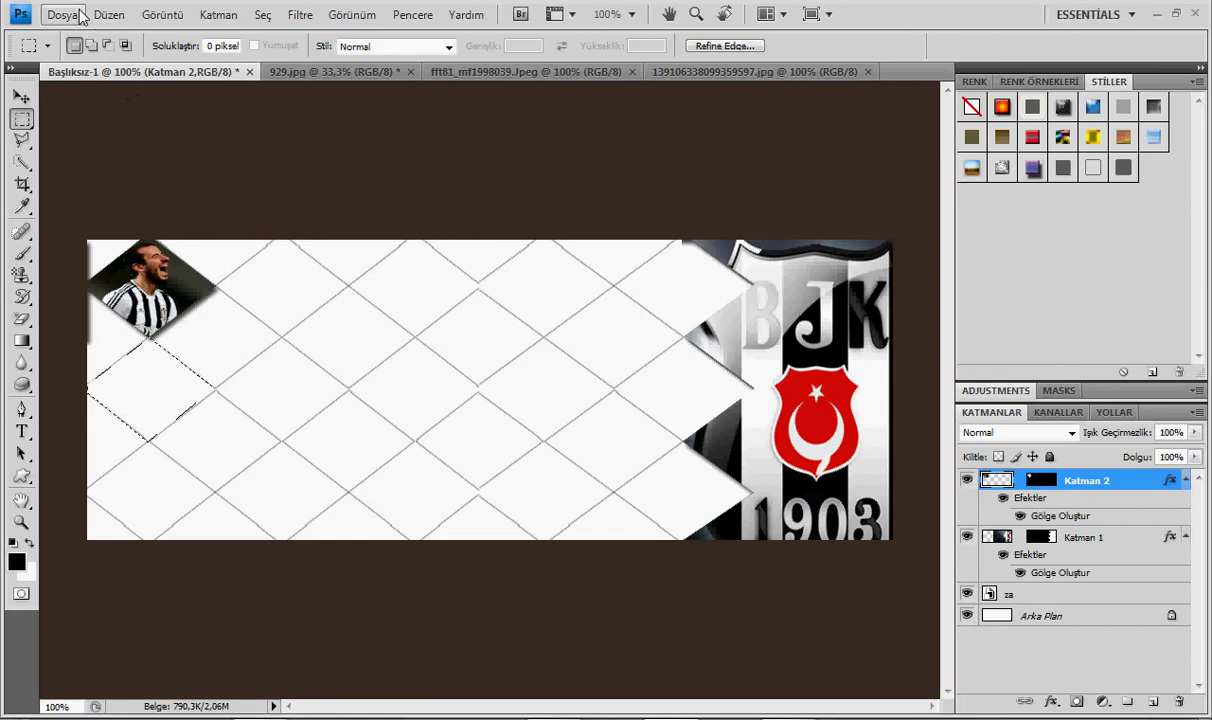
Step: Paste the player photo into the second left diamond selection and nudge it into place
{"action": "left_click", "coordinate": [108, 15]}
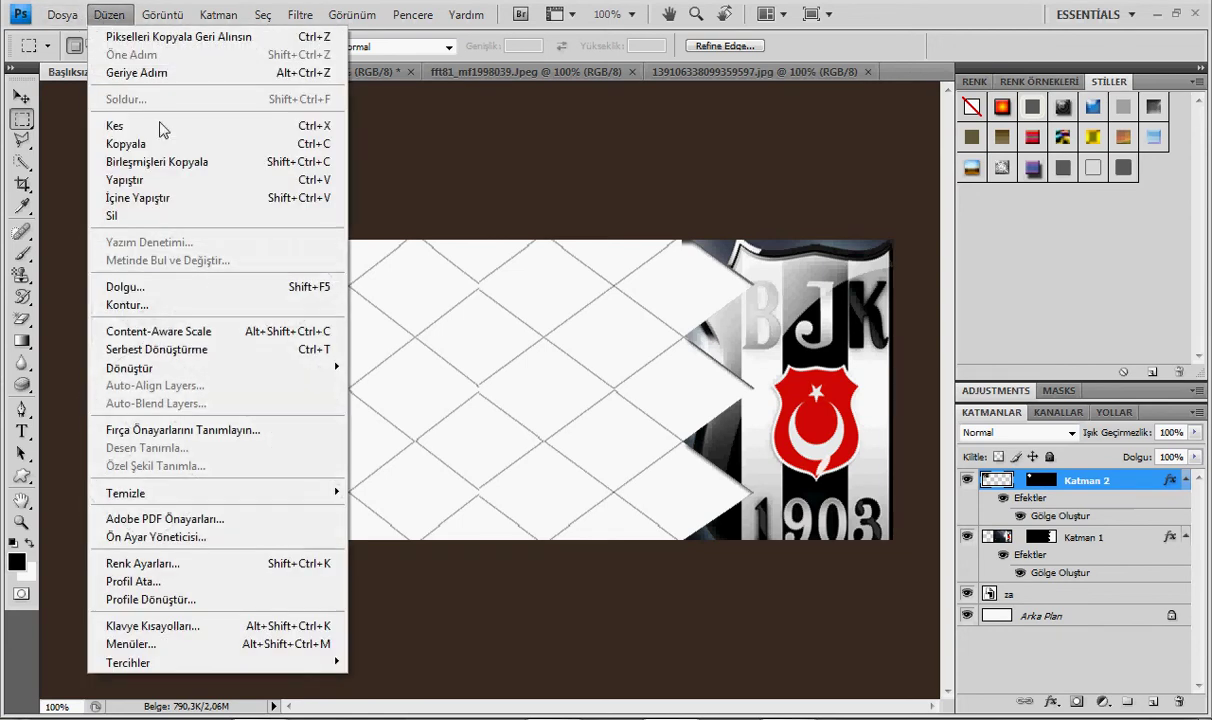
{"action": "left_click", "coordinate": [166, 199]}
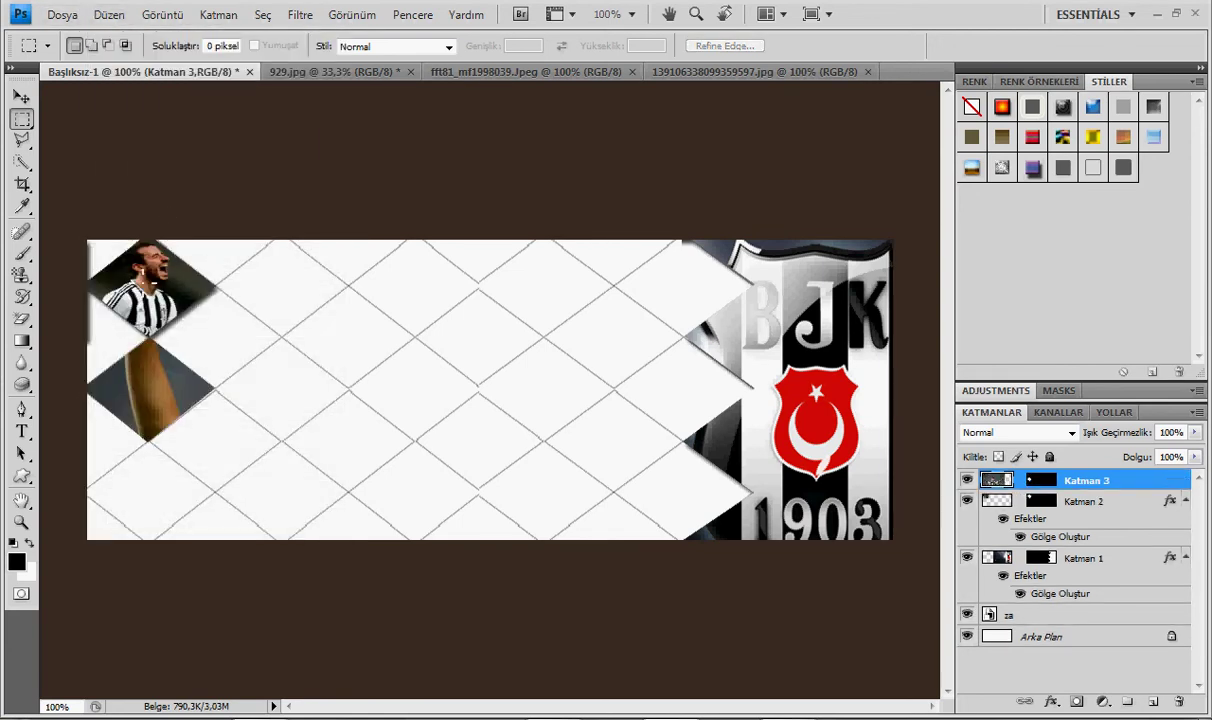
{"action": "left_click", "coordinate": [21, 96]}
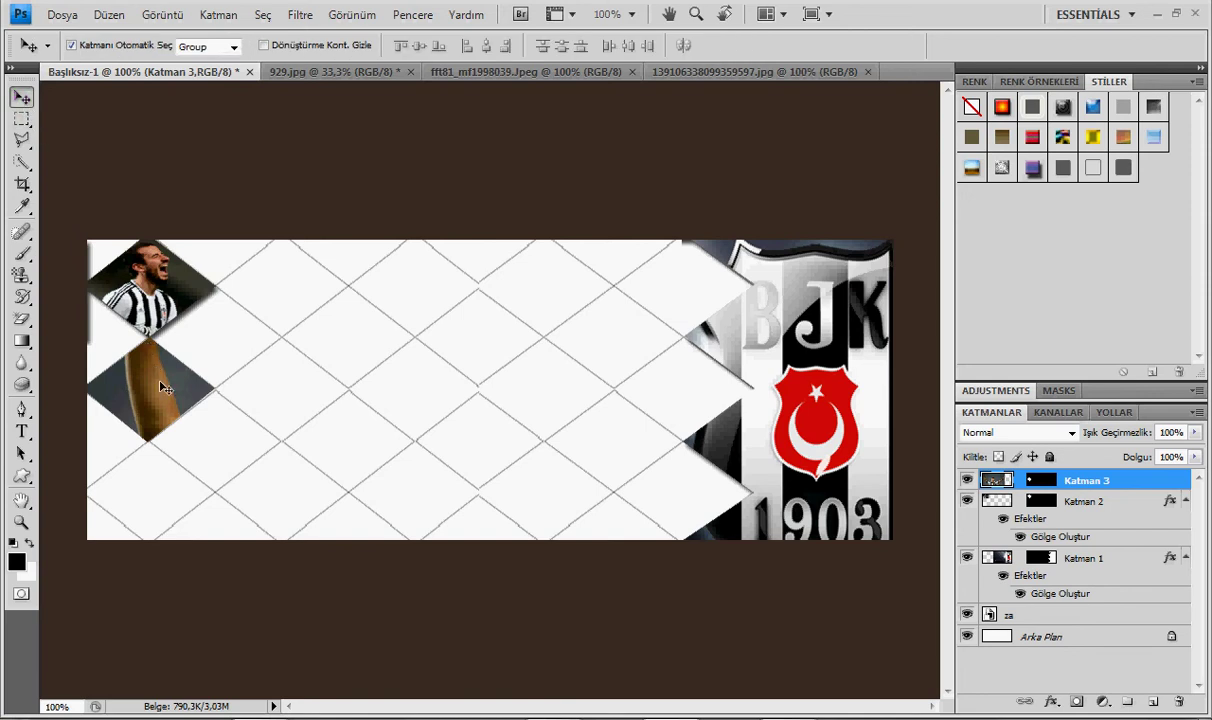
{"action": "mouse_move", "coordinate": [161, 387]}
{"action": "left_mouse_down"}
{"action": "mouse_move", "coordinate": [176, 414]}
{"action": "mouse_move", "coordinate": [150, 365]}
{"action": "left_mouse_up"}
Step: Scale the pasted photo to roughly 39% wide by 40% tall, centring the player in the diamond
{"action": "key", "text": "ctrl+t"}
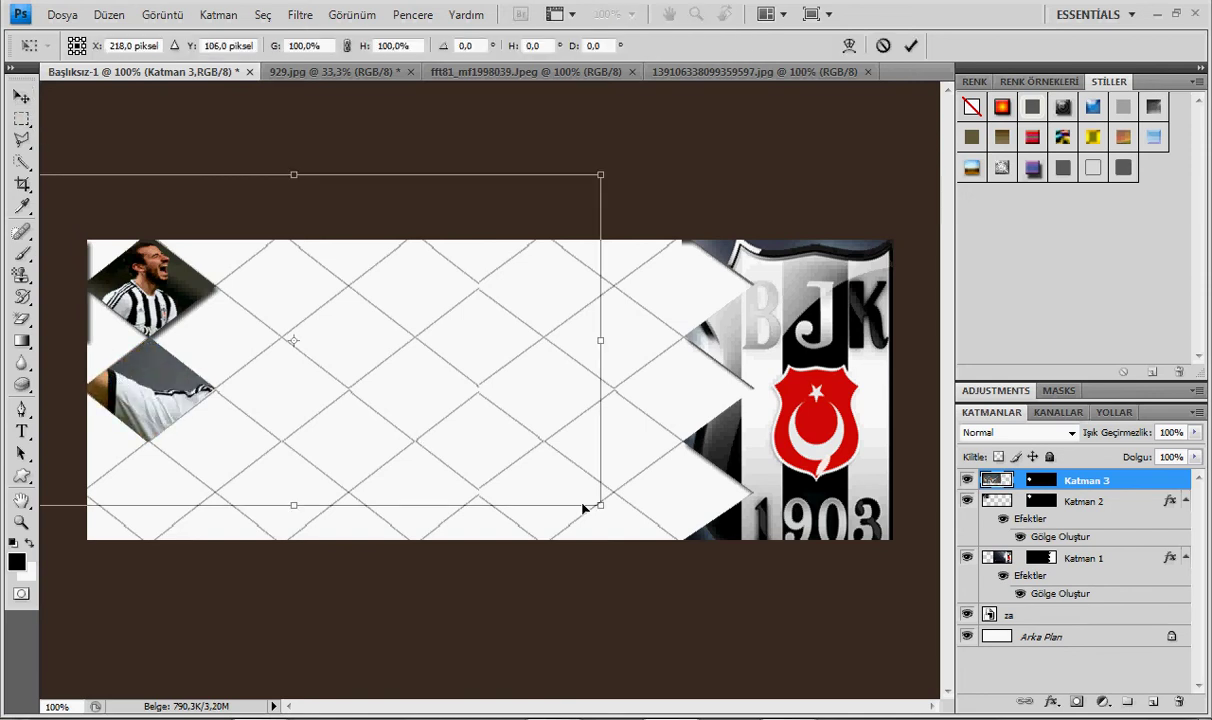
{"action": "mouse_move", "coordinate": [601, 506]}
{"action": "left_mouse_down"}
{"action": "mouse_move", "coordinate": [200, 389]}
{"action": "mouse_move", "coordinate": [202, 434]}
{"action": "left_mouse_up"}
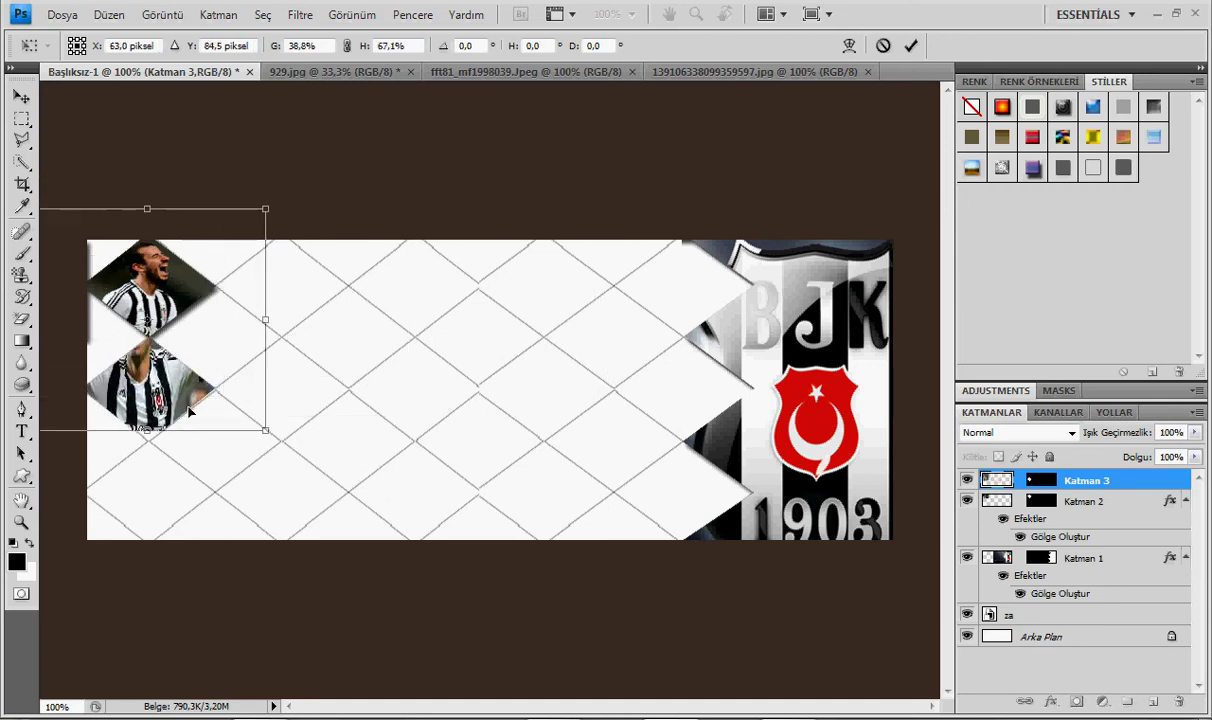
{"action": "mouse_move", "coordinate": [275, 450]}
{"action": "left_mouse_down"}
{"action": "mouse_move", "coordinate": [125, 330]}
{"action": "mouse_move", "coordinate": [209, 450]}
{"action": "left_mouse_up"}
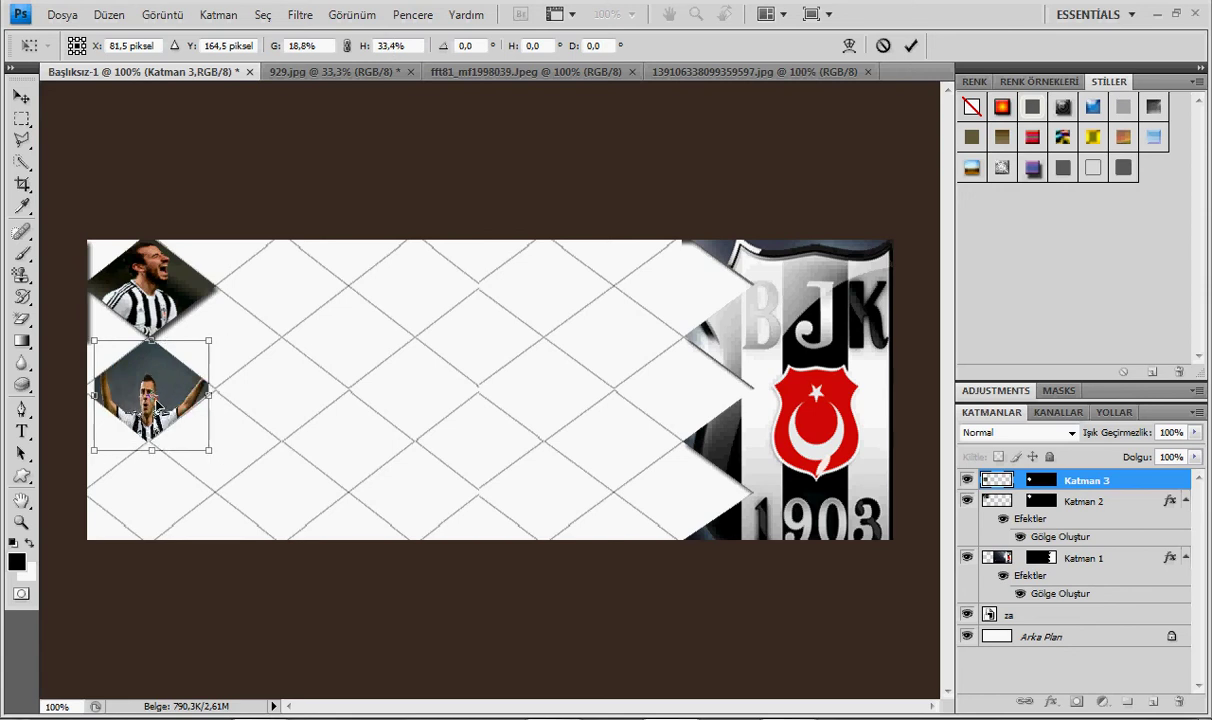
{"action": "left_click_drag", "start_coordinate": [157, 405], "coordinate": [146, 401]}
{"action": "mouse_move", "coordinate": [193, 451]}
{"action": "left_mouse_down"}
{"action": "mouse_move", "coordinate": [232, 451]}
{"action": "mouse_move", "coordinate": [218, 441]}
{"action": "left_mouse_up"}
{"action": "mouse_move", "coordinate": [160, 405]}
{"action": "left_mouse_down"}
{"action": "mouse_move", "coordinate": [171, 409]}
{"action": "mouse_move", "coordinate": [154, 448]}
{"action": "left_mouse_up"}
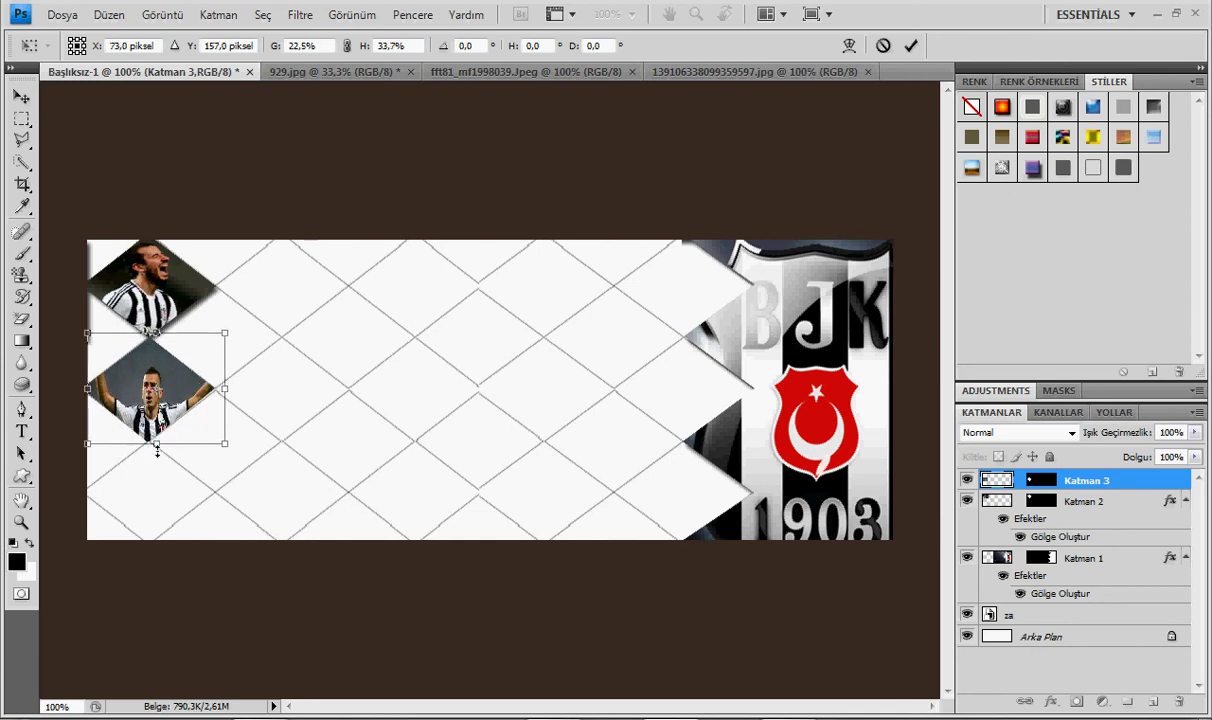
{"action": "left_click_drag", "start_coordinate": [150, 398], "coordinate": [145, 378]}
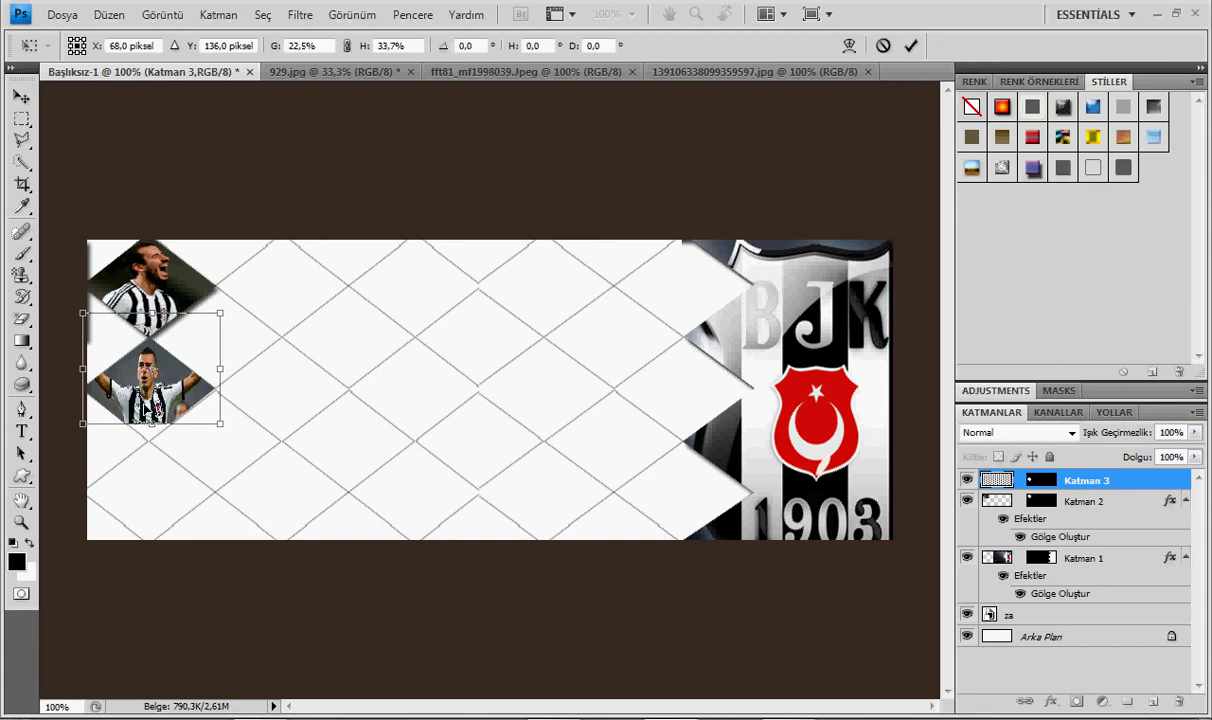
{"action": "left_click_drag", "start_coordinate": [149, 428], "coordinate": [152, 445]}
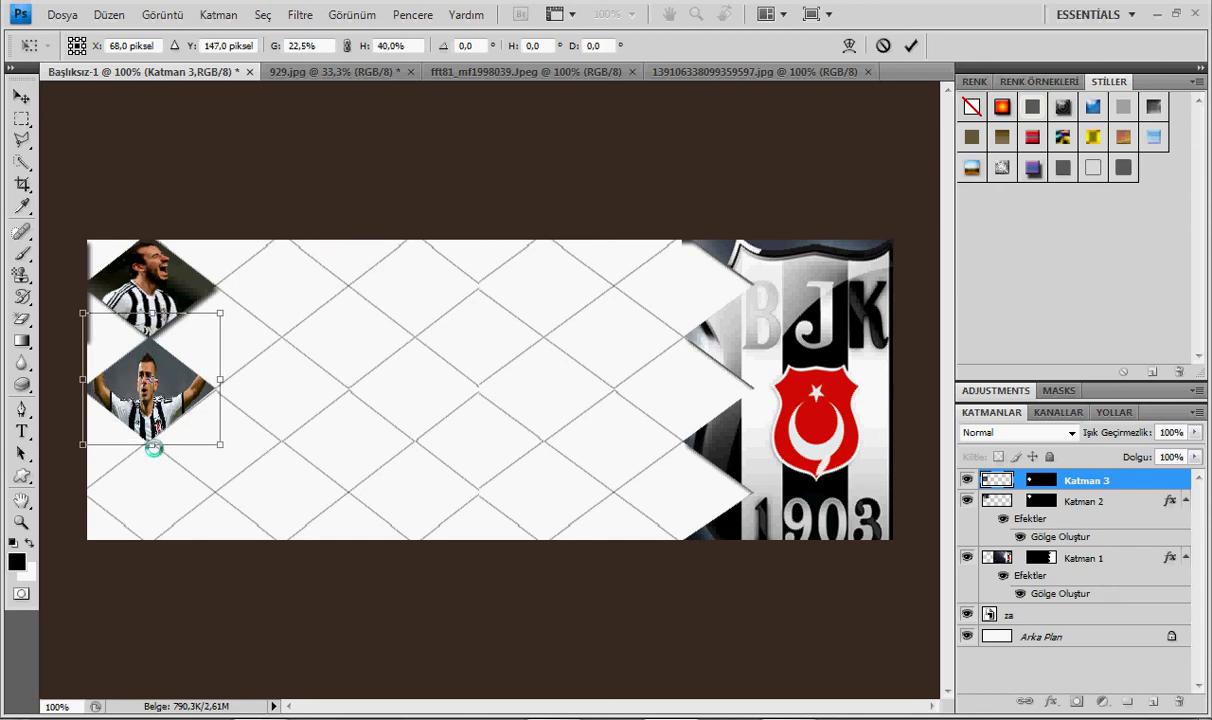
{"action": "key", "text": "Return"}
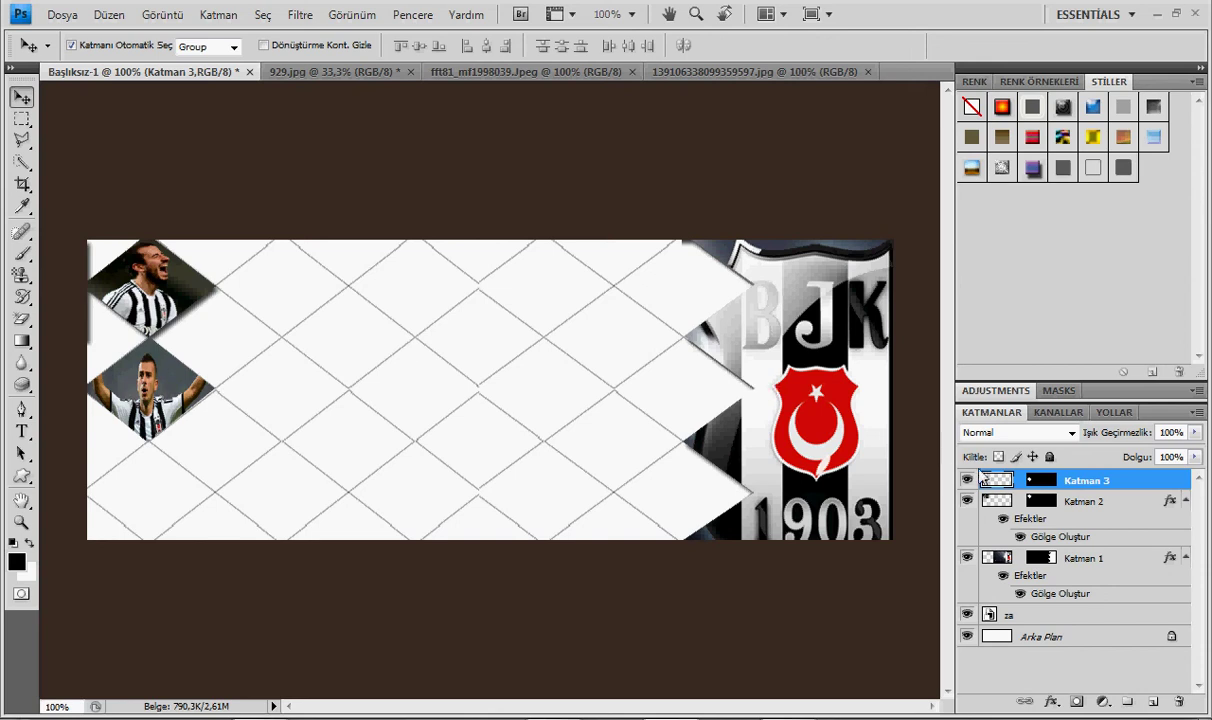
Step: Add a default drop shadow to layer Katman 3 through its Blending Options
{"action": "right_click", "coordinate": [1005, 481]}
{"action": "left_click", "coordinate": [945, 198]}
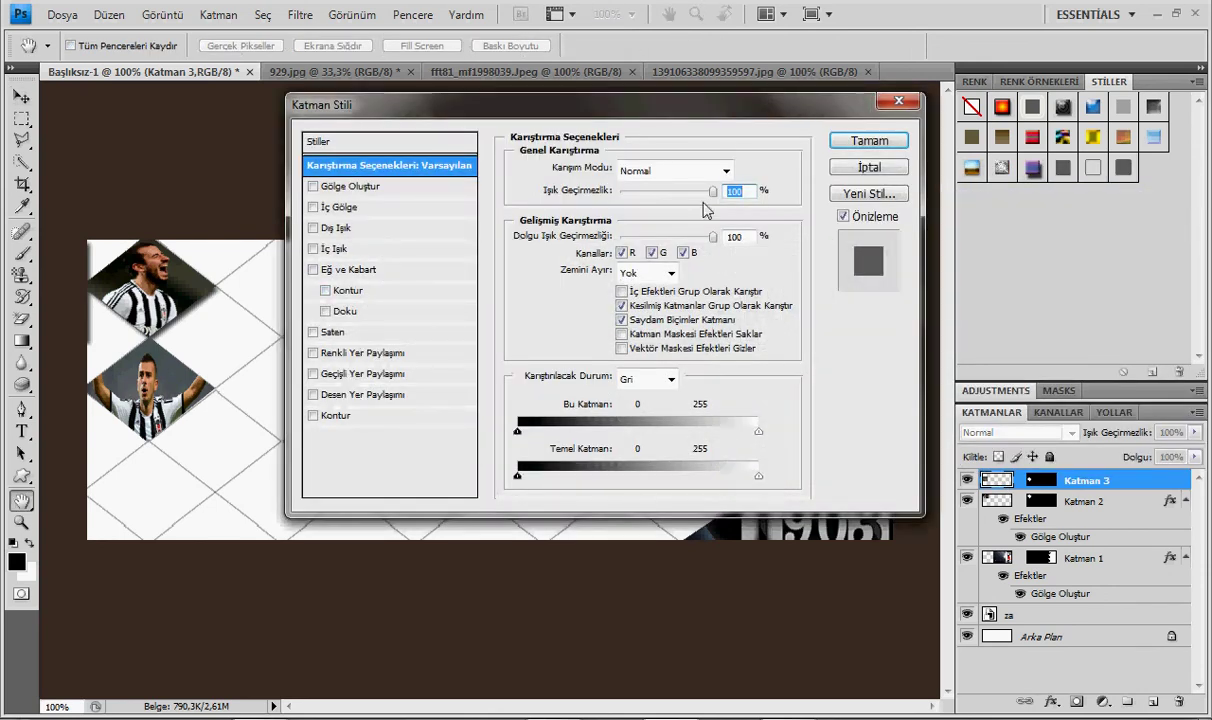
{"action": "left_click", "coordinate": [407, 190]}
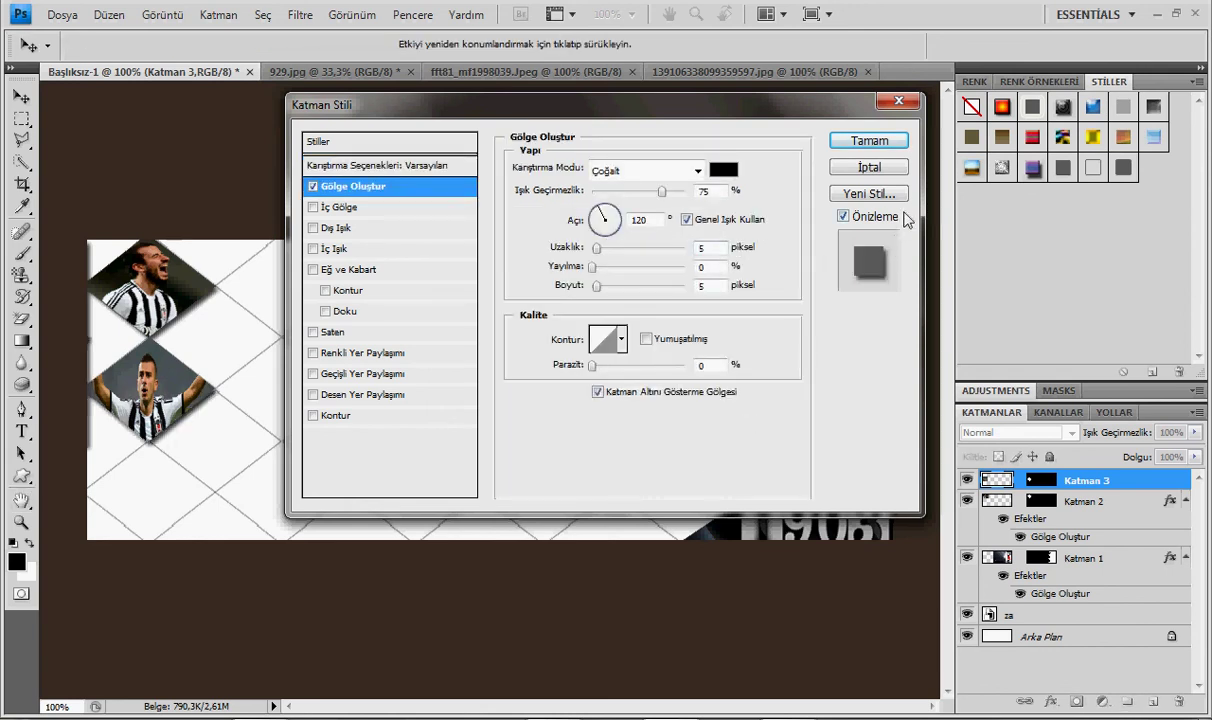
{"action": "left_click", "coordinate": [857, 145]}
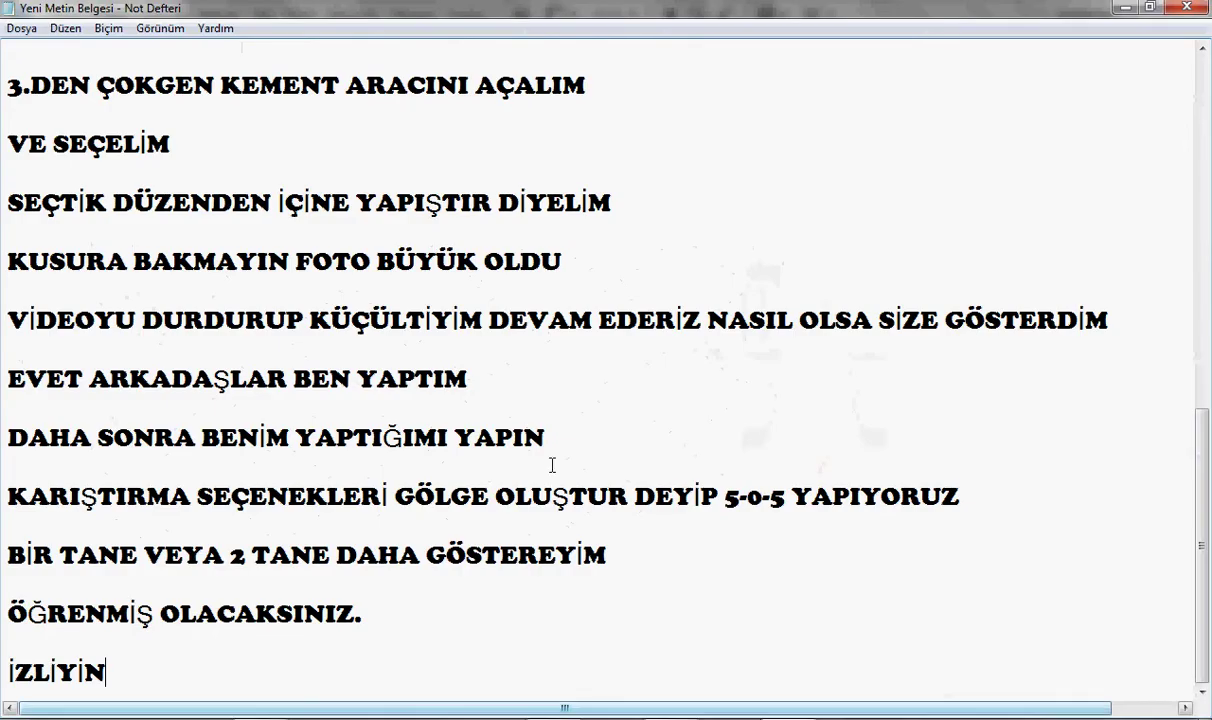
Step: Add the lines 'GÖRDÜĞÜNÜZ GİBİ BÖYLE YAPABİLİRSİNİZ' and 'İYİ GÜNLER' below İZLİYİN
{"action": "key", "text": "Return"}
{"action": "key", "text": "Return"}
{"action": "type", "text": "GÖ"}
{"action": "type", "text": "RDÜĞ"}
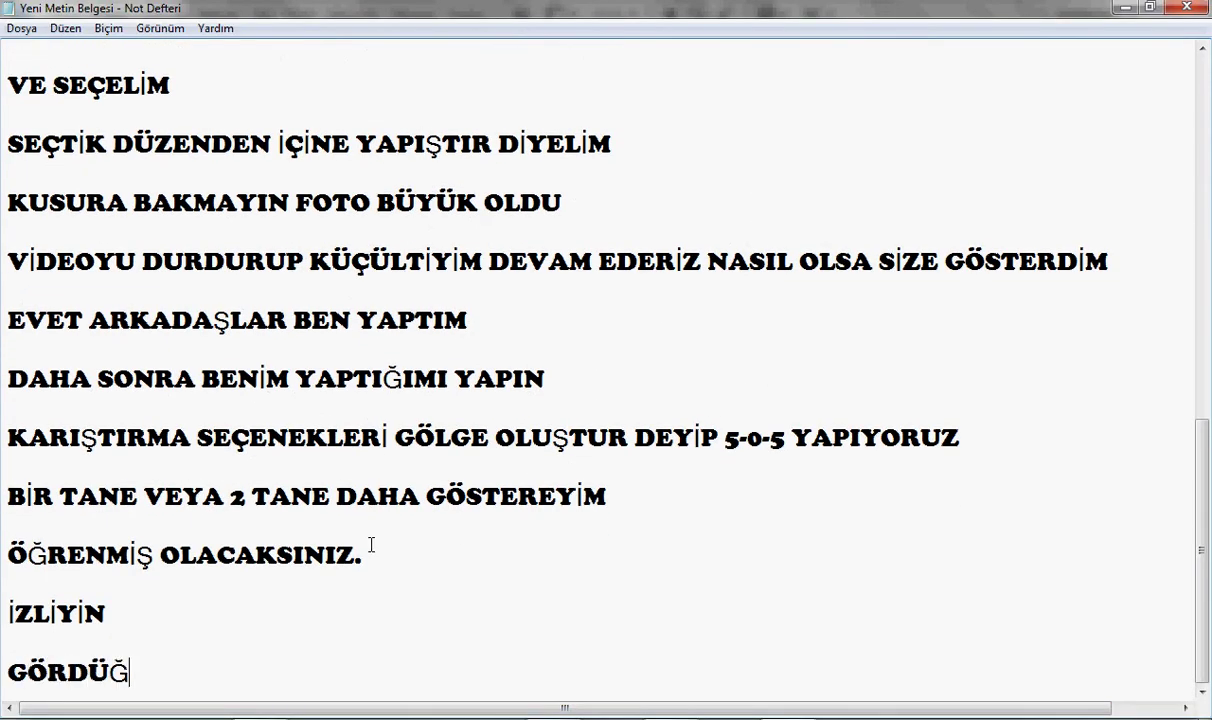
{"action": "type", "text": "ÜNÜZ GİBİ"}
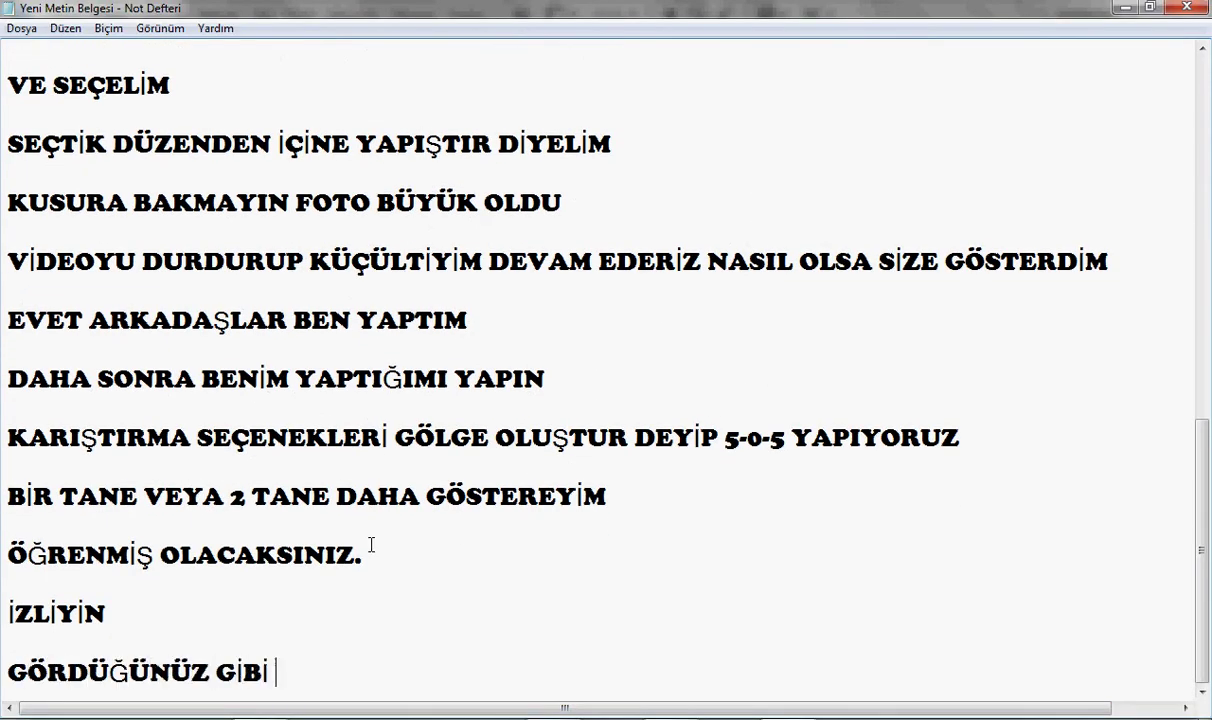
{"action": "type", "text": " BÖYLE"}
{"action": "type", "text": " YAĞ"}
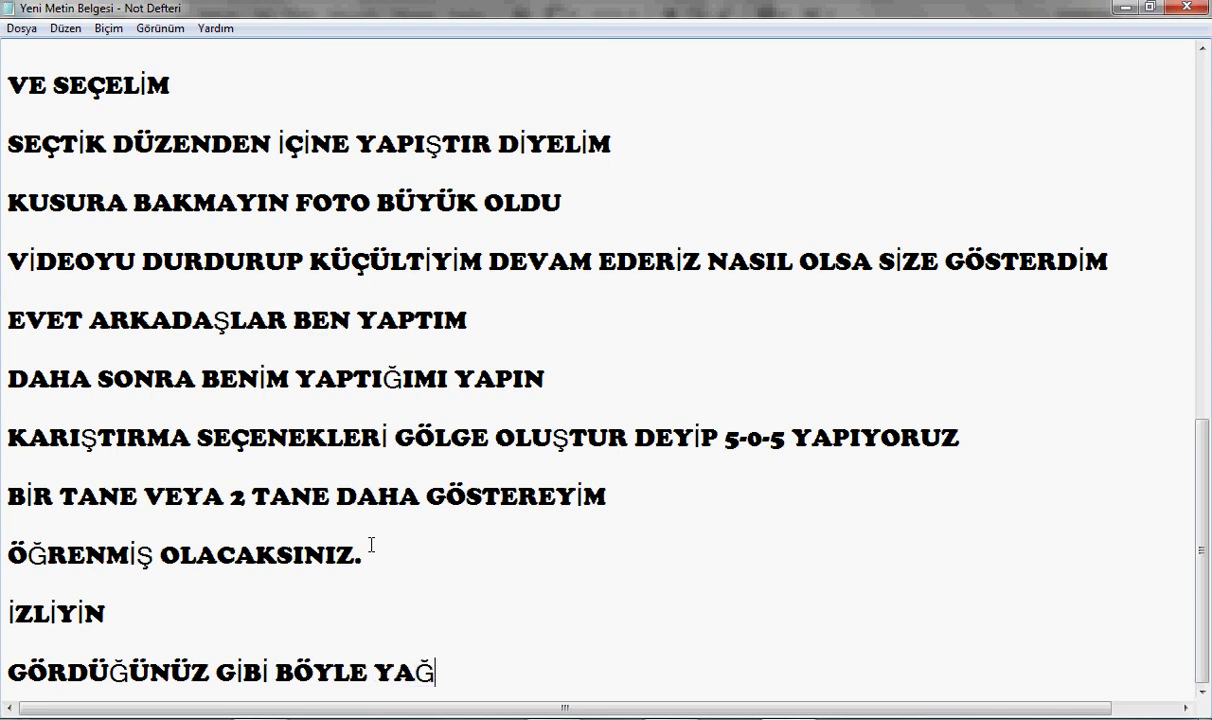
{"action": "type", "text": "A"}
{"action": "key", "text": "BackSpace"}
{"action": "key", "text": "BackSpace"}
{"action": "type", "text": "PABİ"}
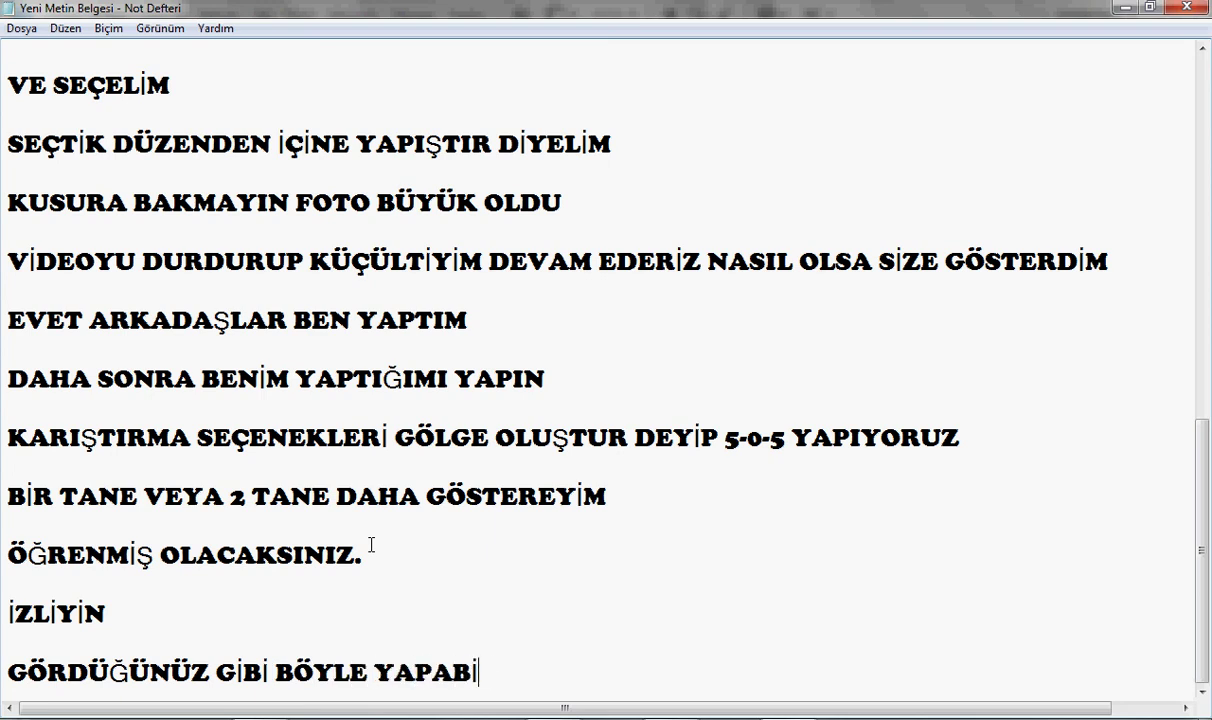
{"action": "type", "text": "LİRSİN"}
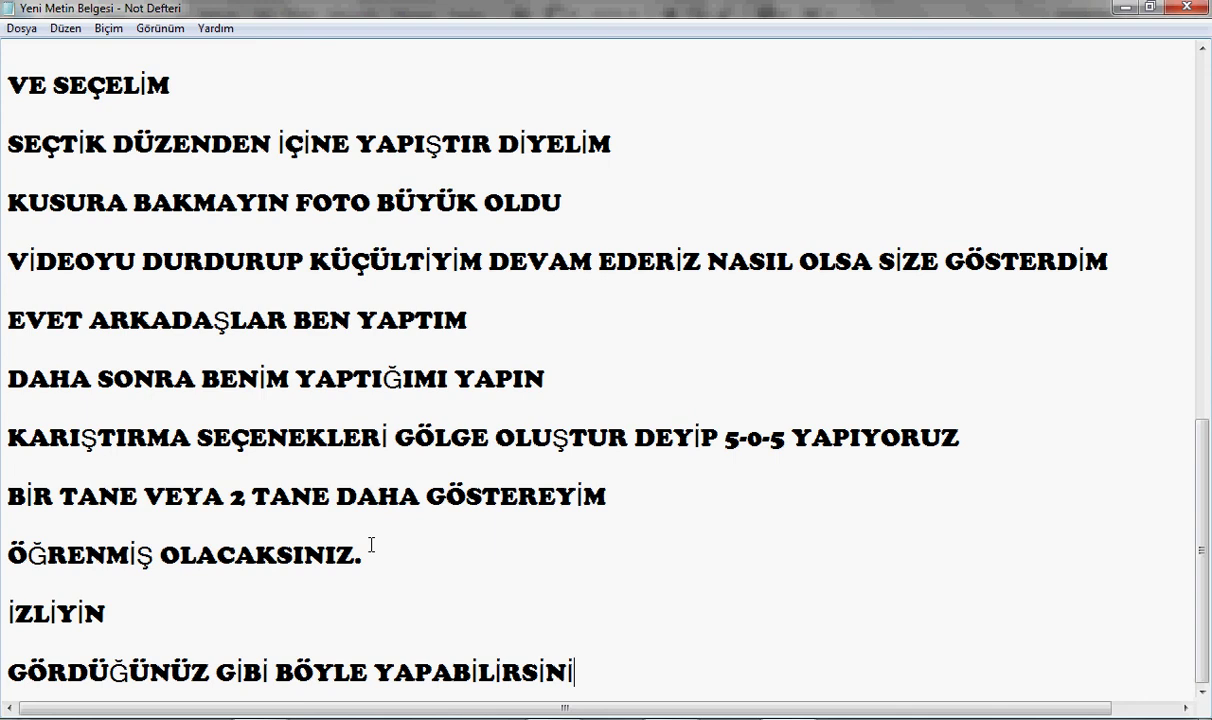
{"action": "type", "text": "İZ"}
{"action": "key", "text": "Return"}
{"action": "type", "text": "İYİ "}
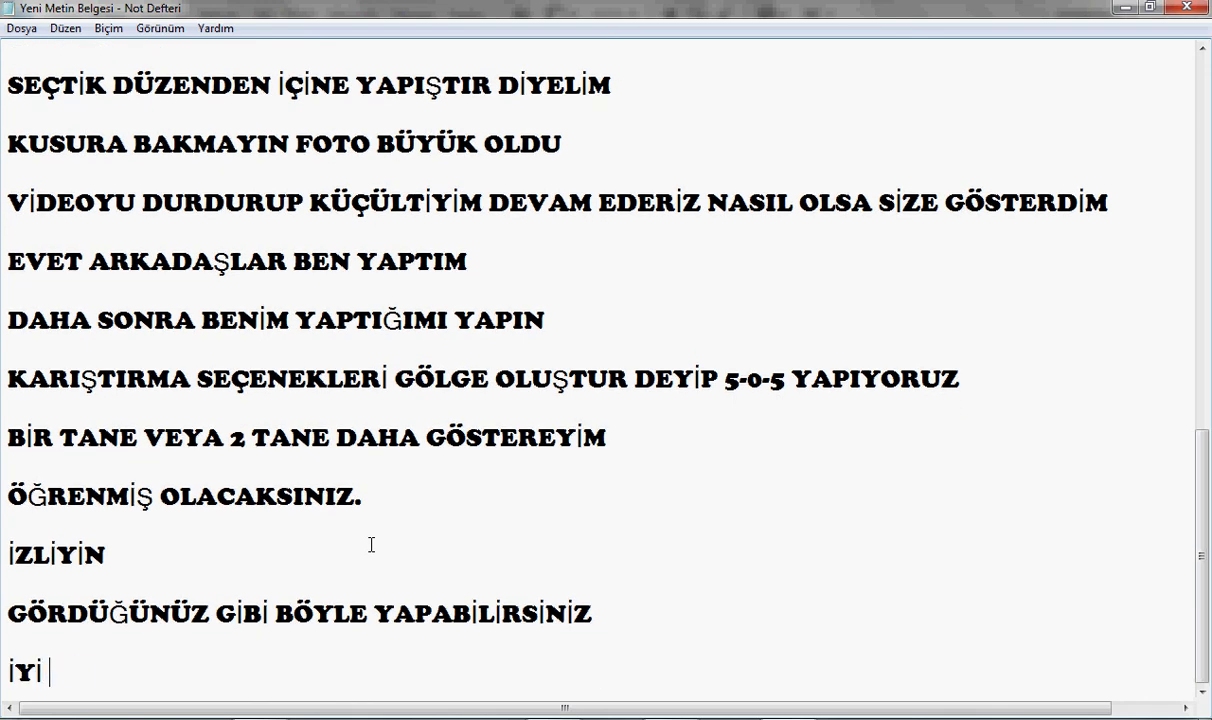
{"action": "type", "text": "GÜNLER"}
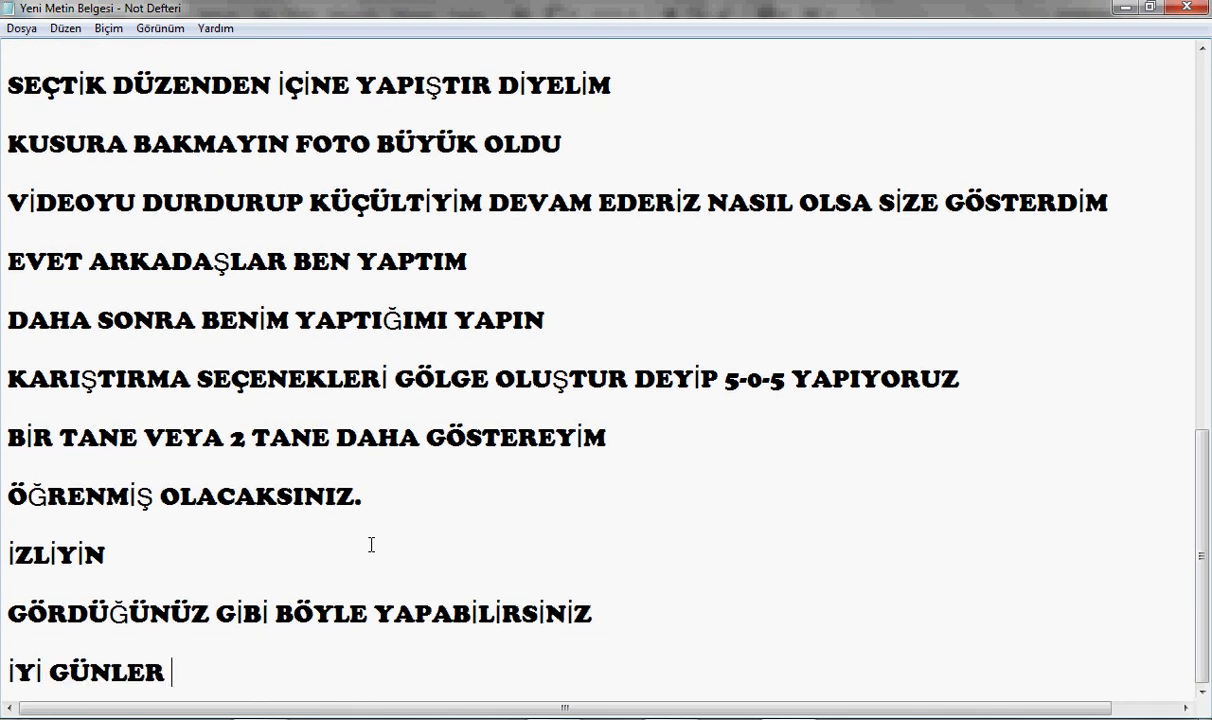
Step: Add the line 'FOTOĞRAFI AÇIKLAMA BÖLÜMÜNDE PAYLAŞTIM :d', correcting typos along the way
{"action": "key", "text": "Return"}
{"action": "type", "text": "FOTOĞRA"}
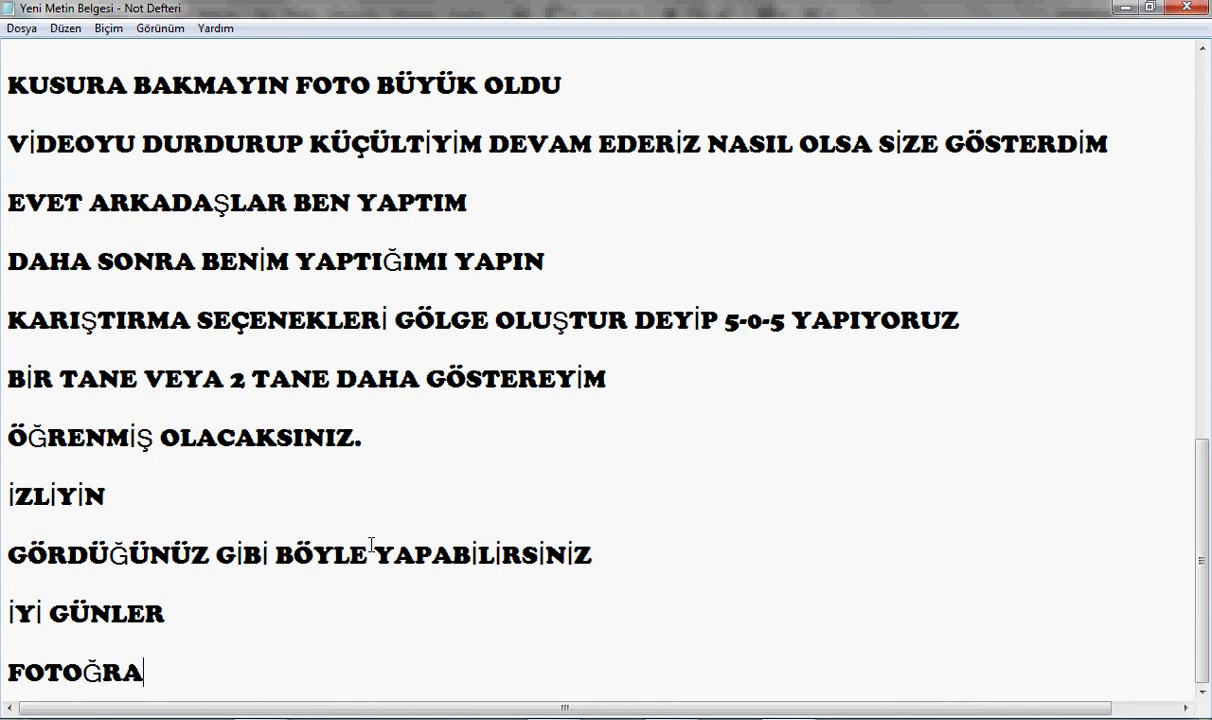
{"action": "type", "text": "FI A"}
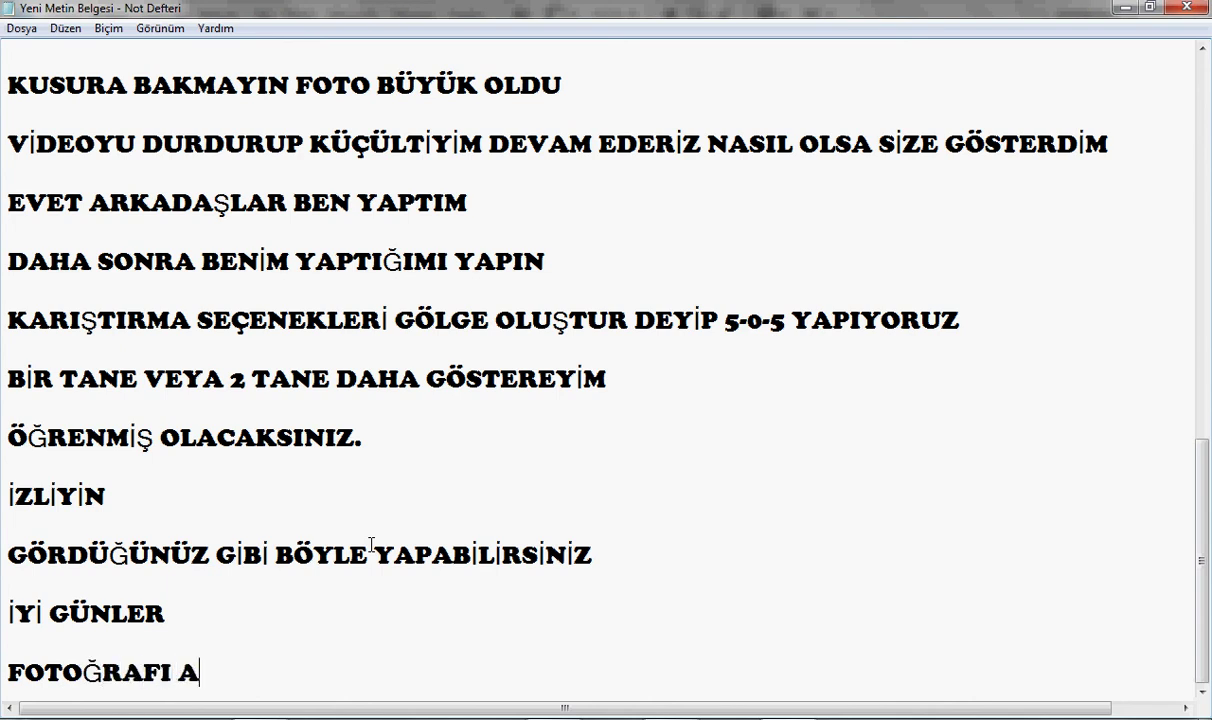
{"action": "type", "text": "ÇIKLAMA BÖL"}
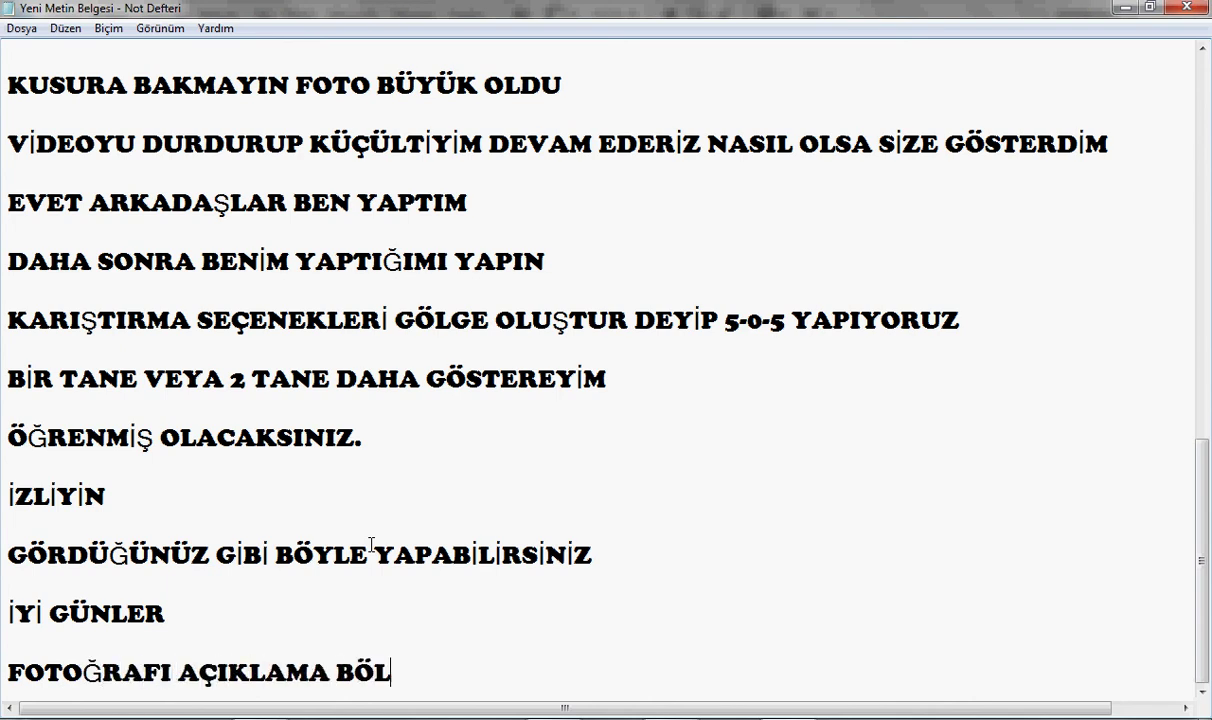
{"action": "type", "text": "ÜMÜNZ"}
{"action": "key", "text": "BackSpace"}
{"action": "type", "text": "E"}
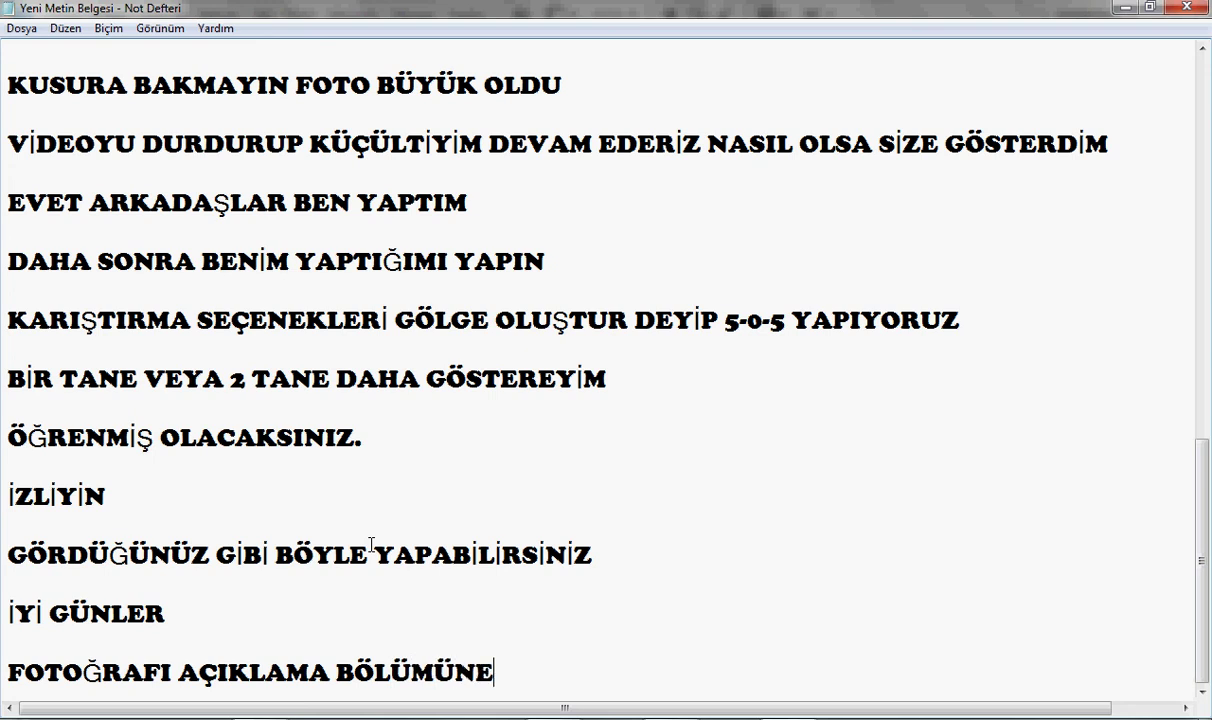
{"action": "key", "text": "BackSpace"}
{"action": "key", "text": "BackSpace"}
{"action": "type", "text": "DE P"}
{"action": "type", "text": "AYLŞA"}
{"action": "key", "text": "BackSpace"}
{"action": "key", "text": "BackSpace"}
{"action": "type", "text": "AŞTI"}
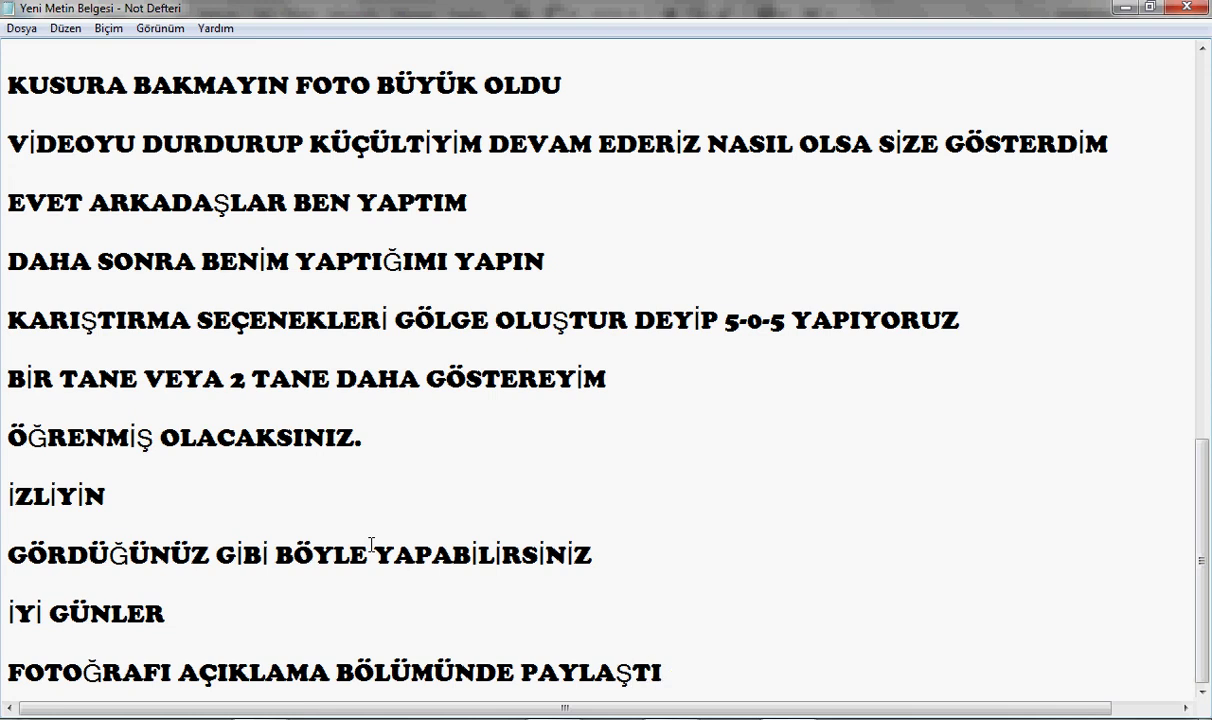
{"action": "type", "text": "M :d"}
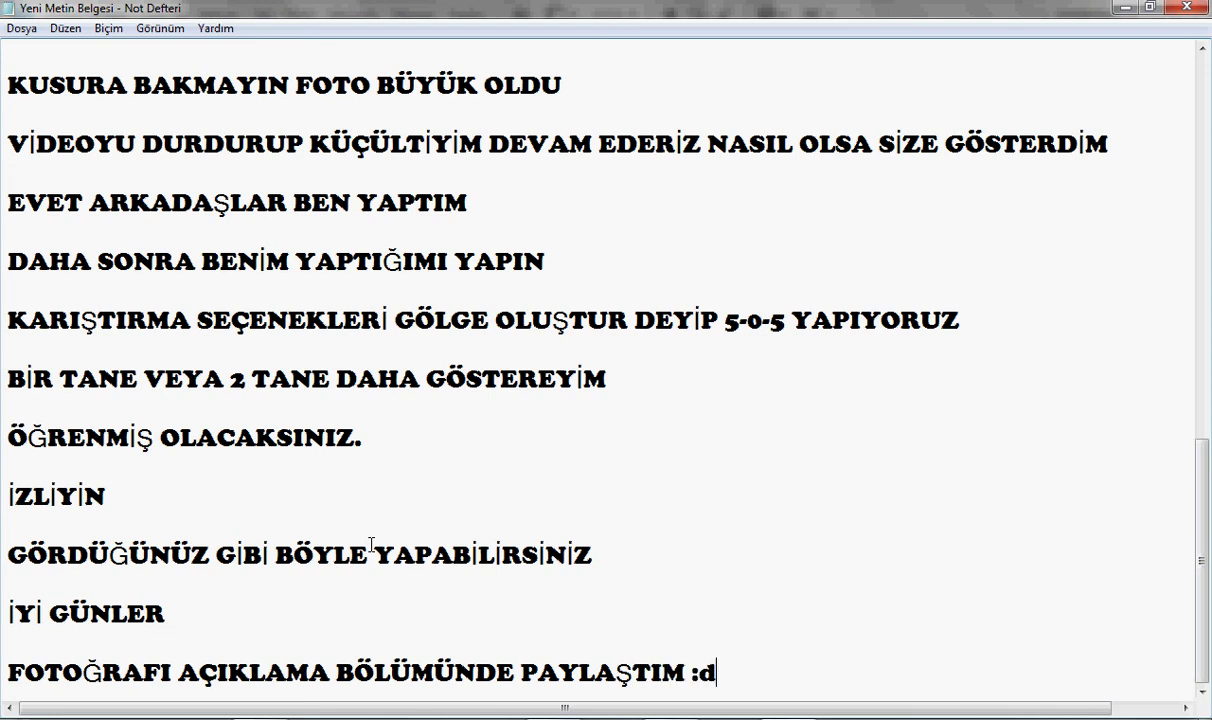